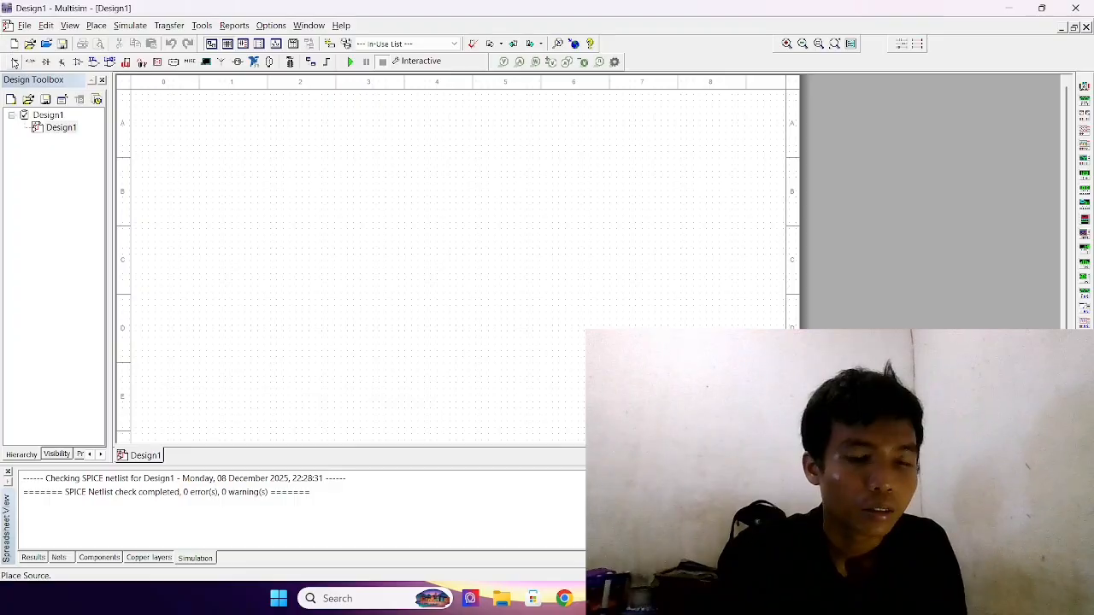
Place one DC_POWER voltage source from the Sources group in the upper-left area of the schematic
left_click(13, 60)
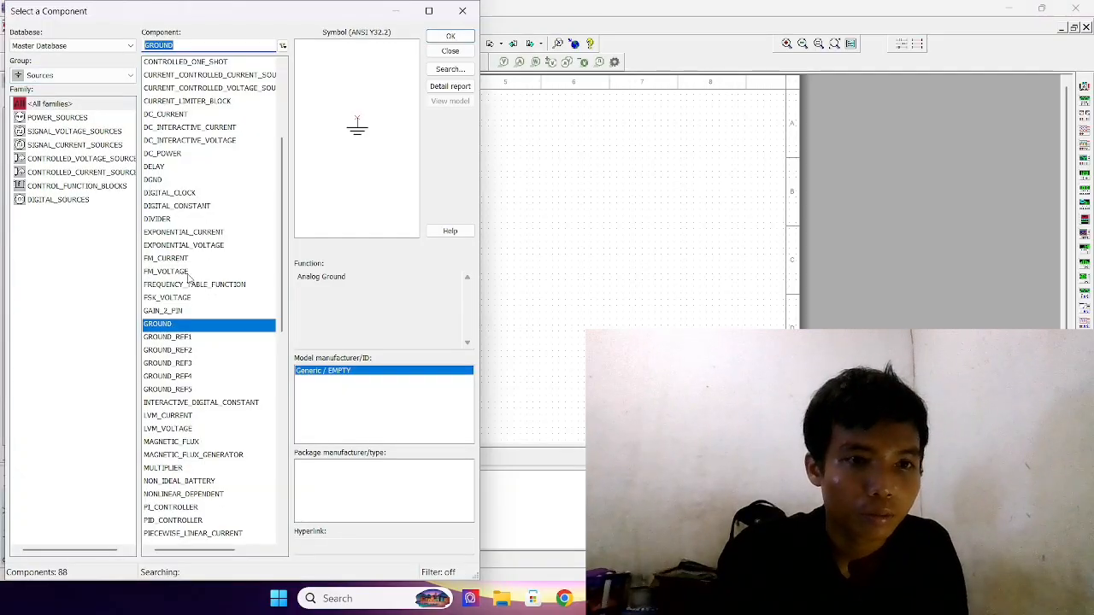
scroll(180, 217, "up", 1)
scroll(180, 218, "down", 3)
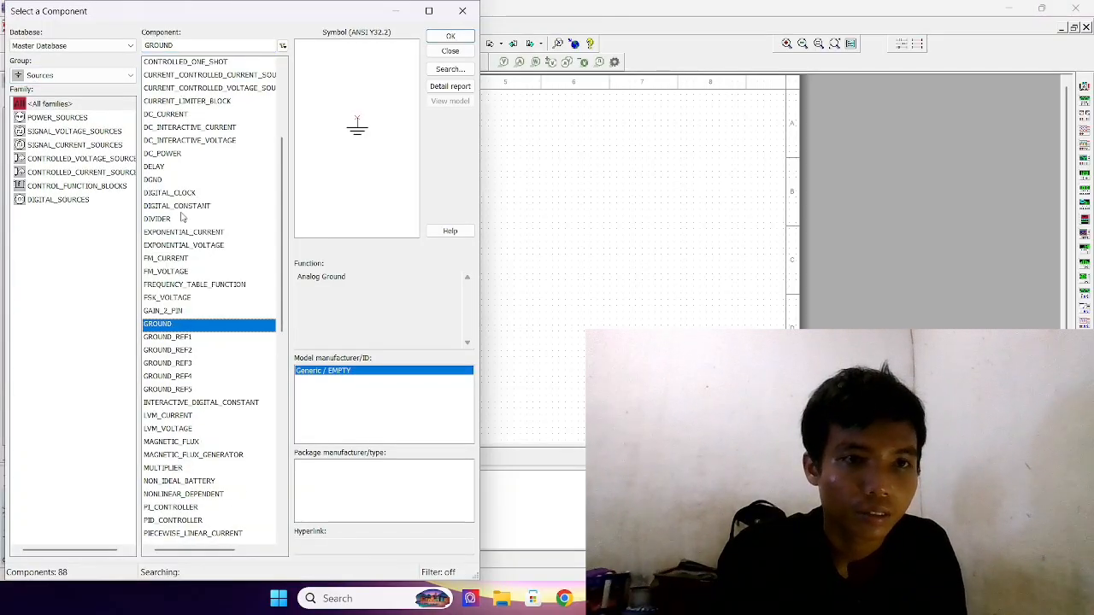
scroll(180, 218, "up", 6)
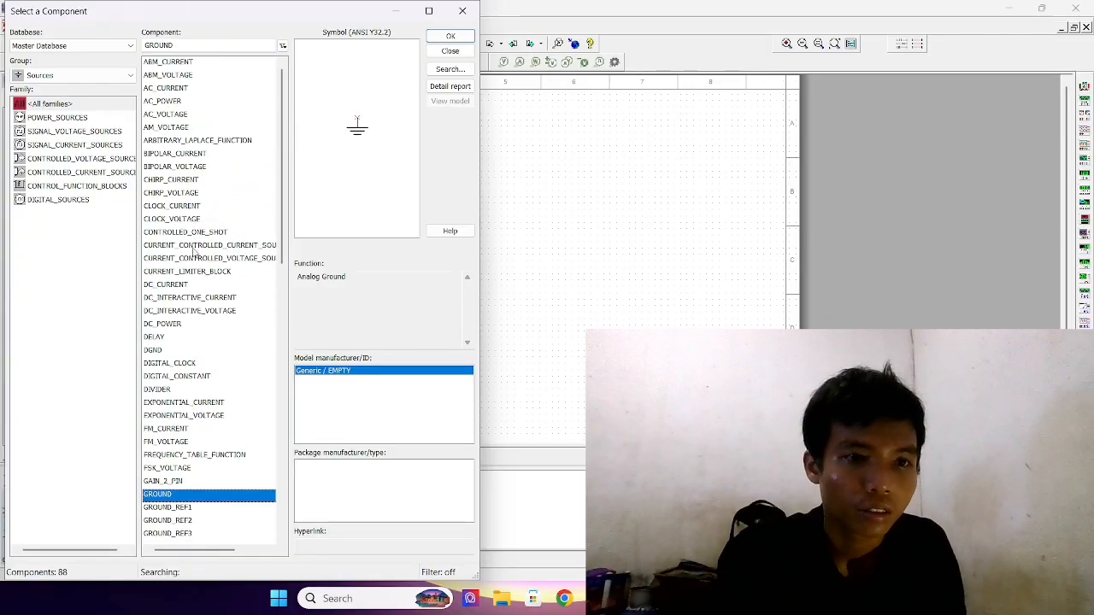
left_click(189, 326)
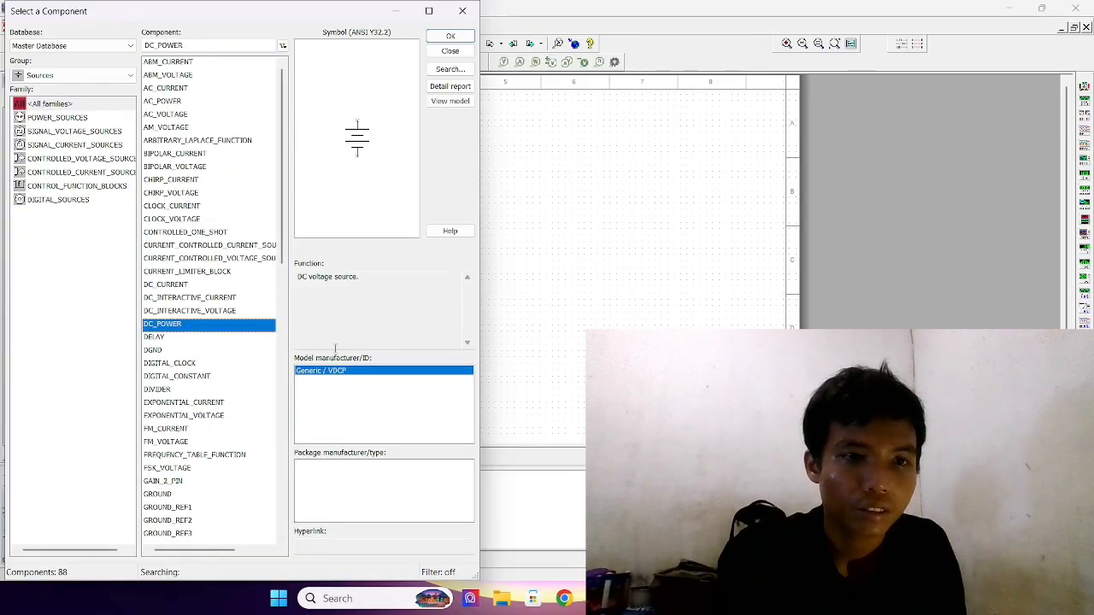
left_click(450, 40)
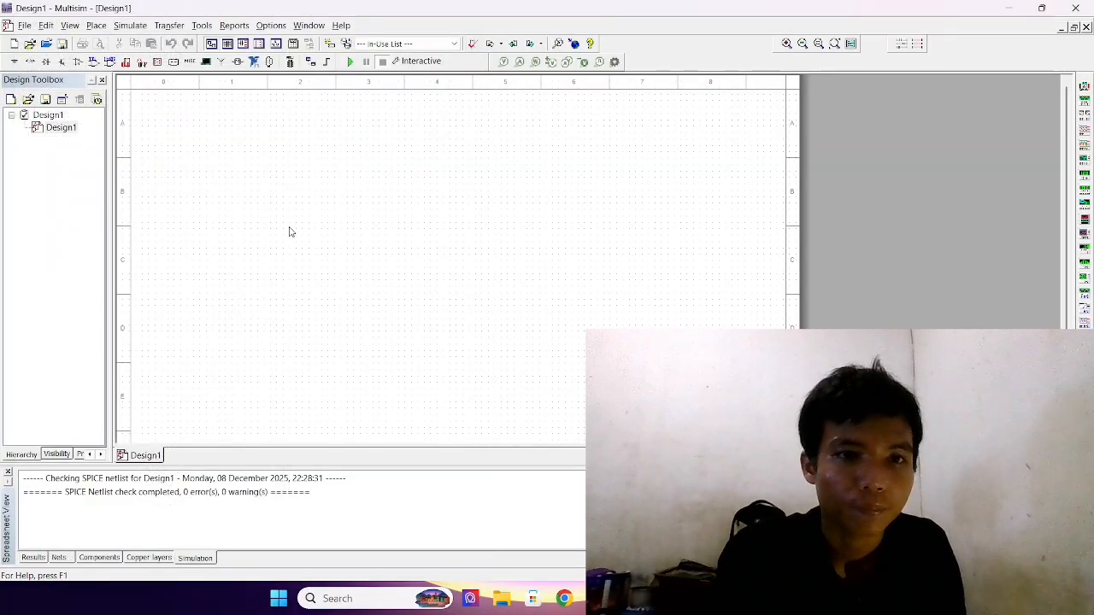
left_click(291, 232)
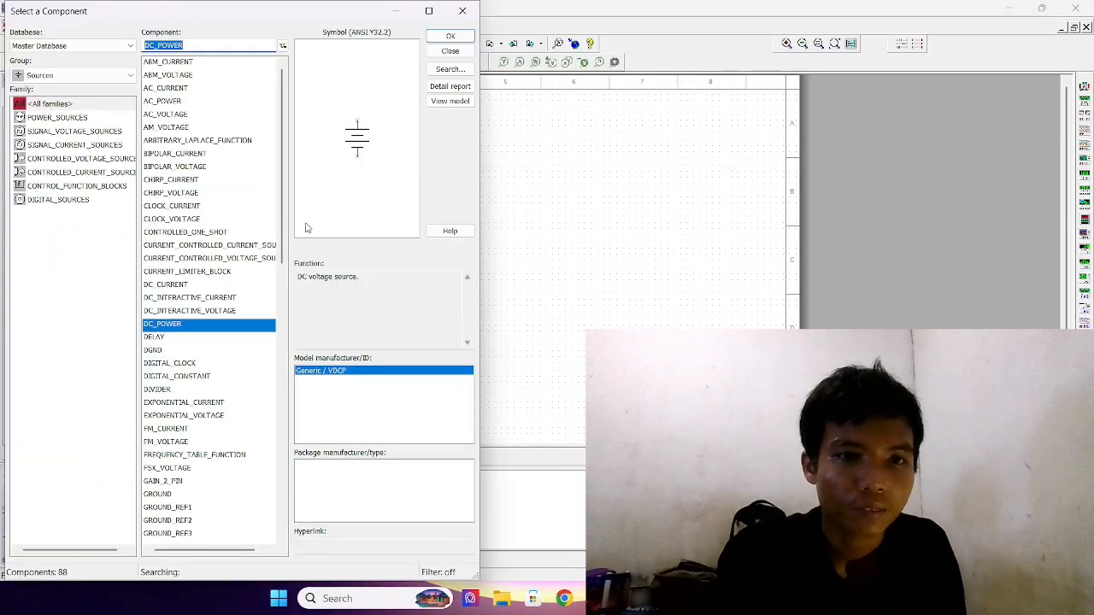
left_click(463, 15)
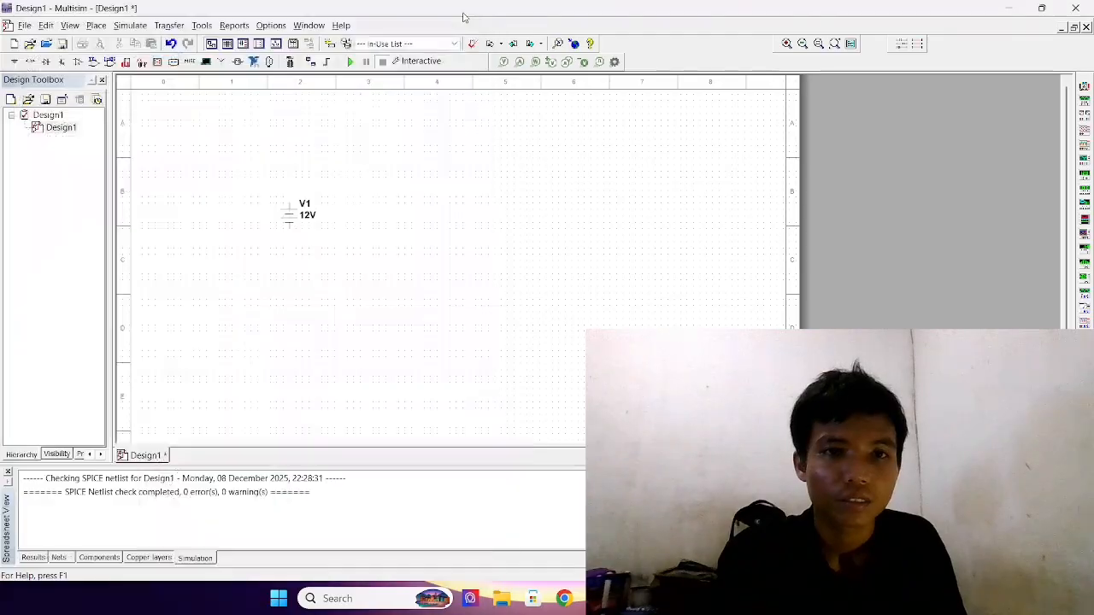
Set the voltage of DC source V1 to 1.5 V
scroll(289, 248, "up", 2)
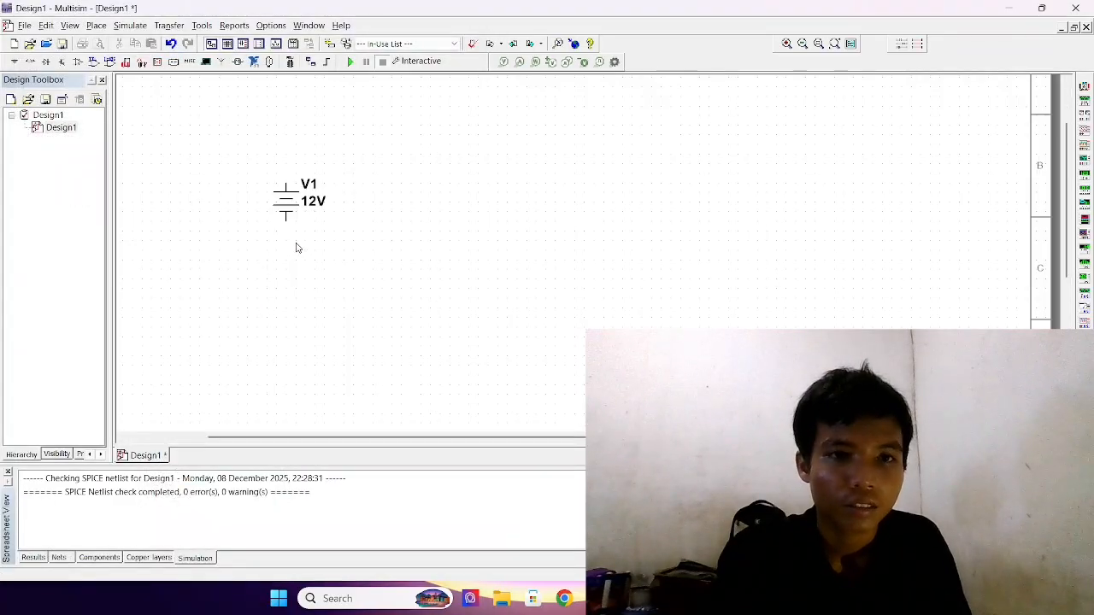
left_click(319, 201)
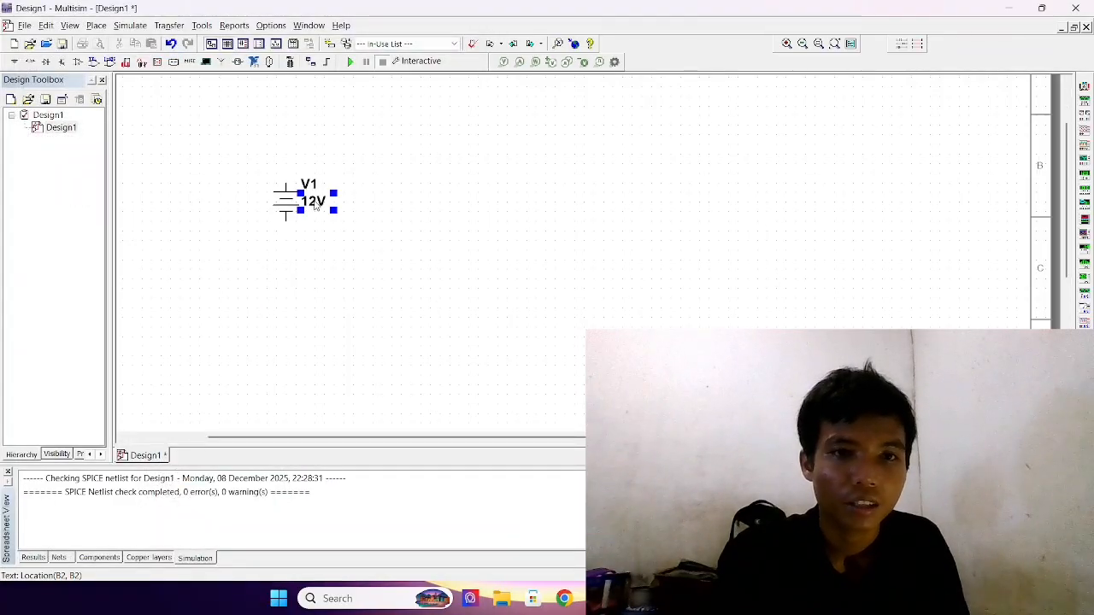
left_click(317, 203)
left_click(317, 203)
left_click(316, 203)
double_click(316, 204)
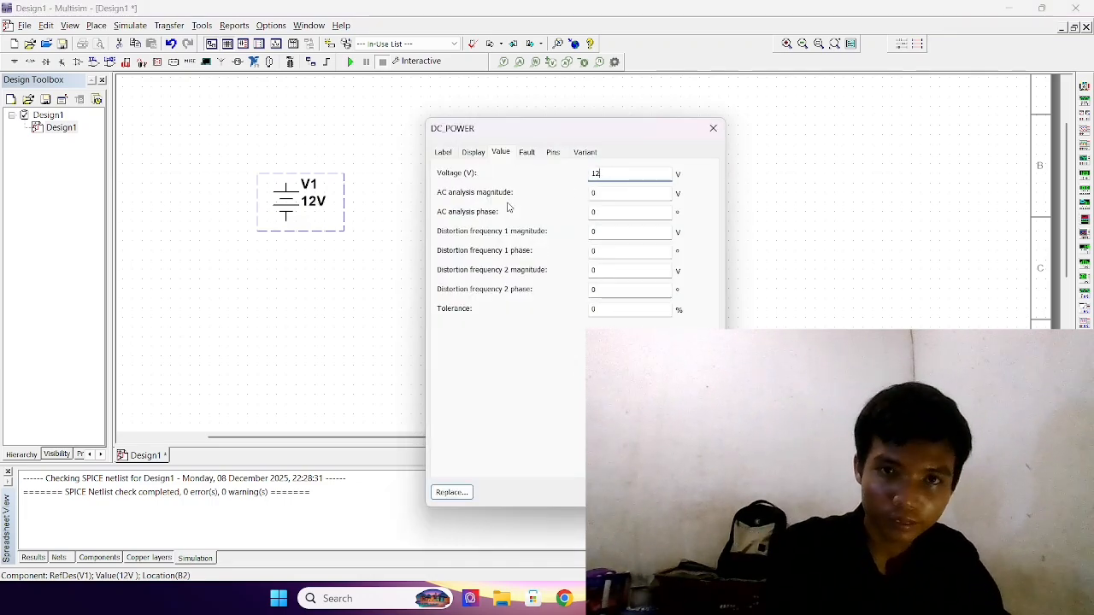
key("BackSpace")
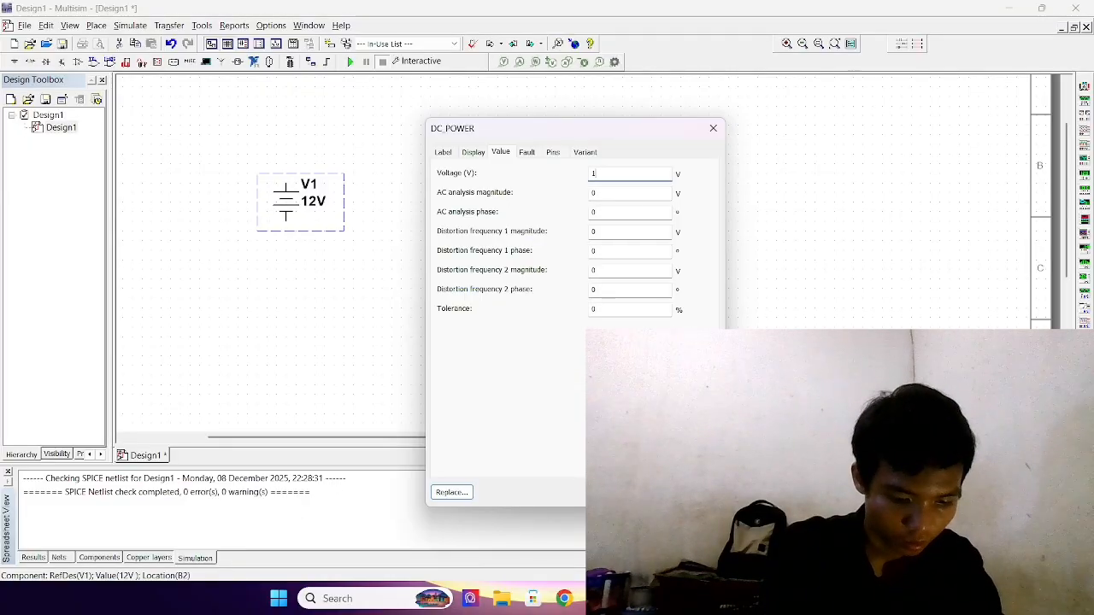
type(".5")
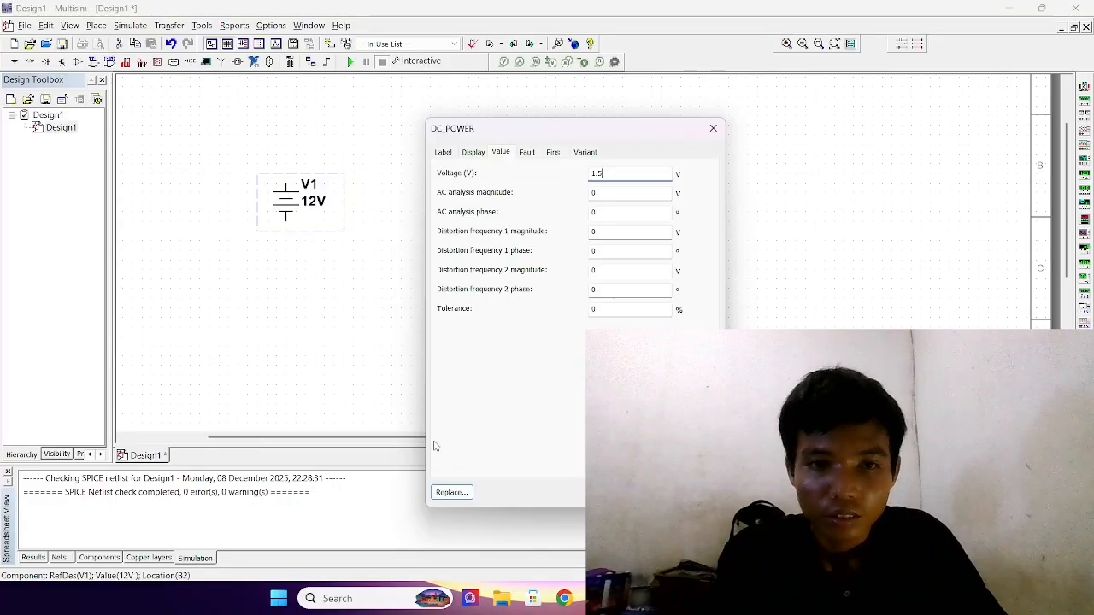
key("Return")
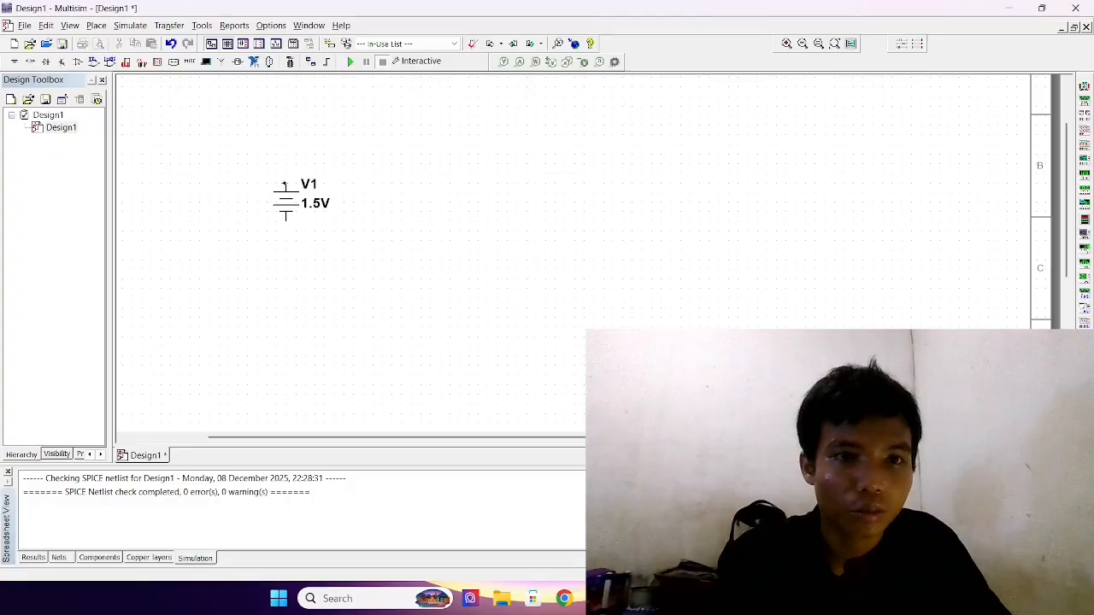
Draw a wire up and right from V1's upper terminal and place a 50 Ω resistor at its open end
left_click(285, 182)
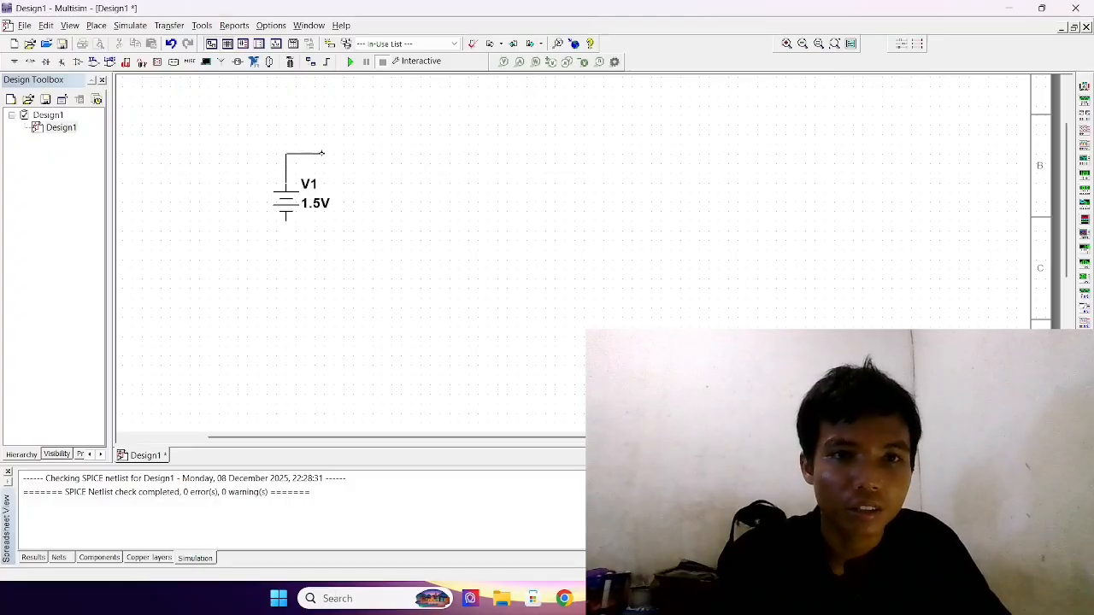
double_click(381, 144)
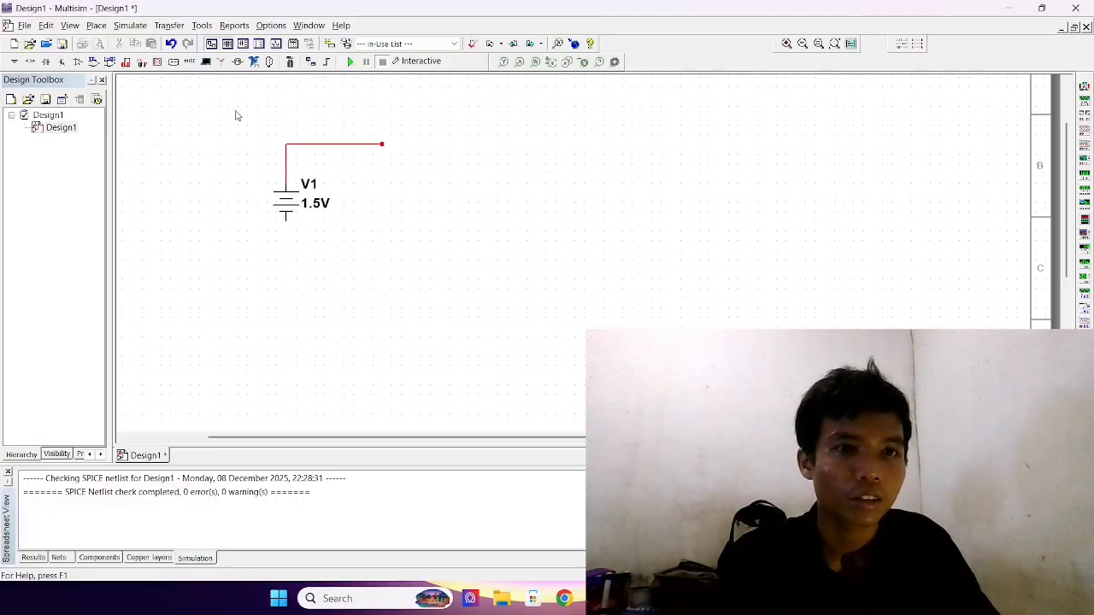
left_click(29, 62)
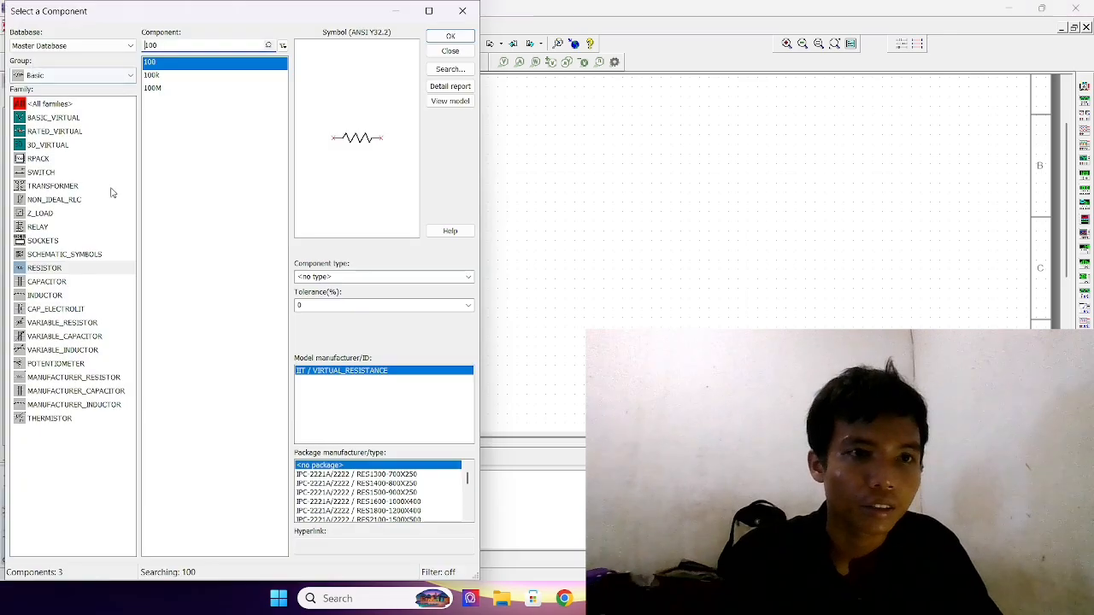
left_click(77, 268)
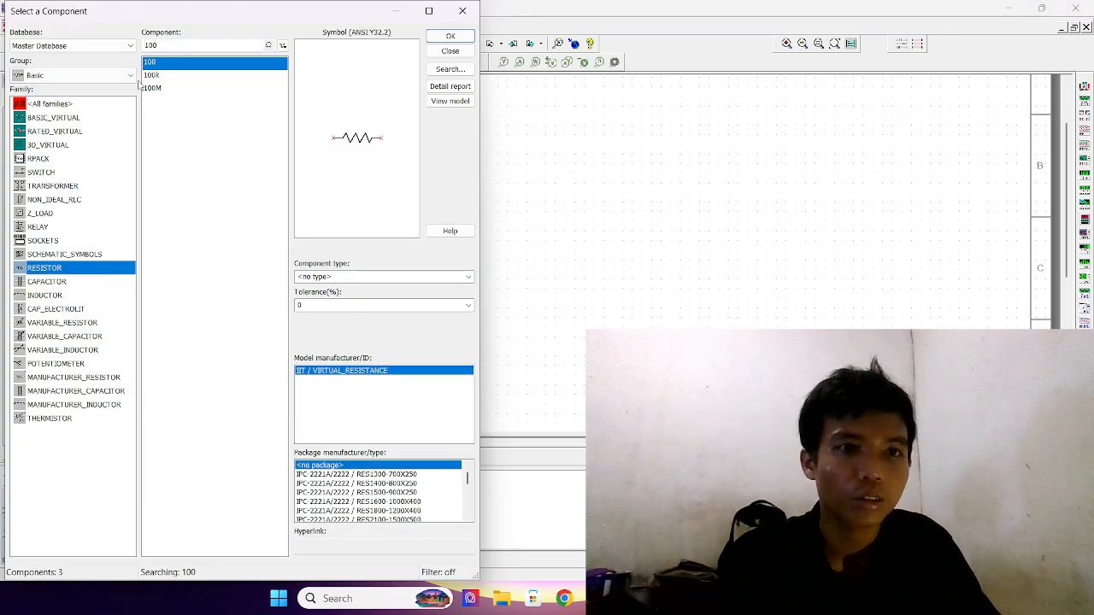
left_click(167, 46)
key("BackSpace")
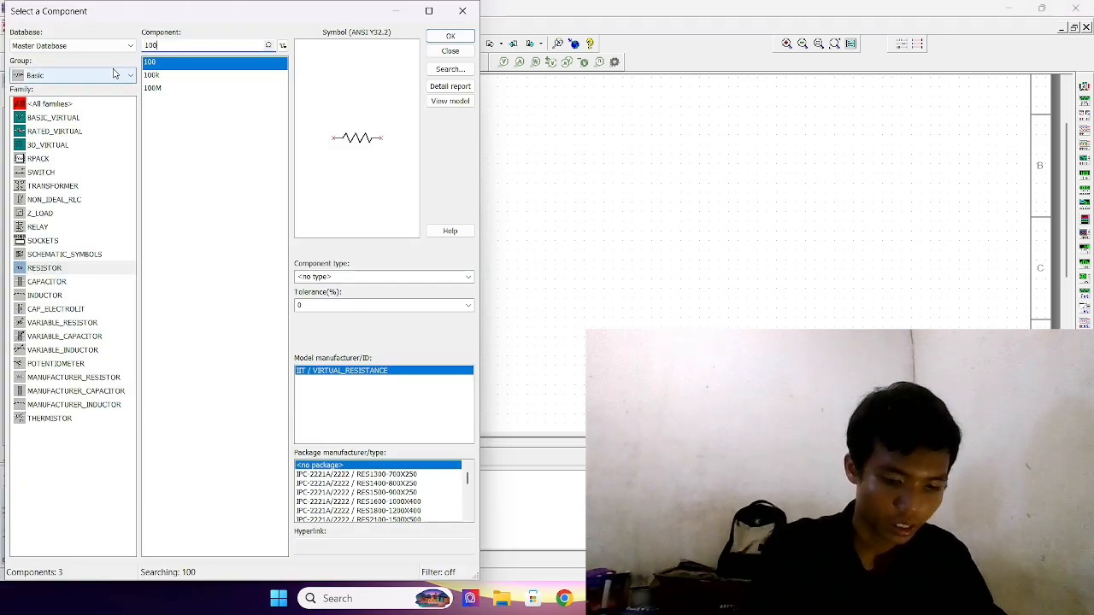
key("BackSpace")
type("50")
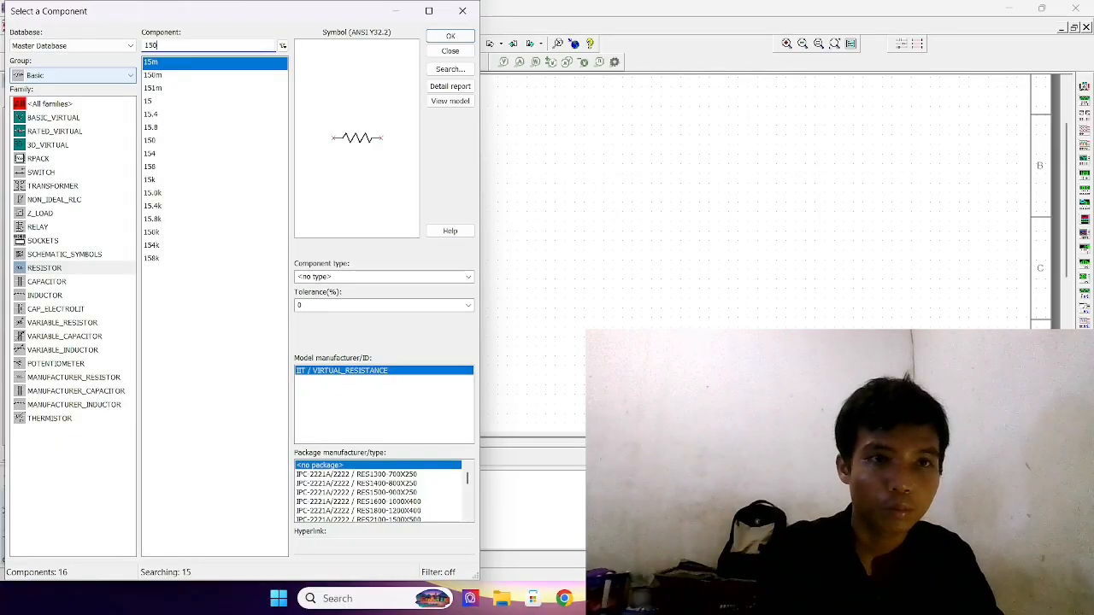
key("BackSpace")
key("BackSpace")
key("BackSpace")
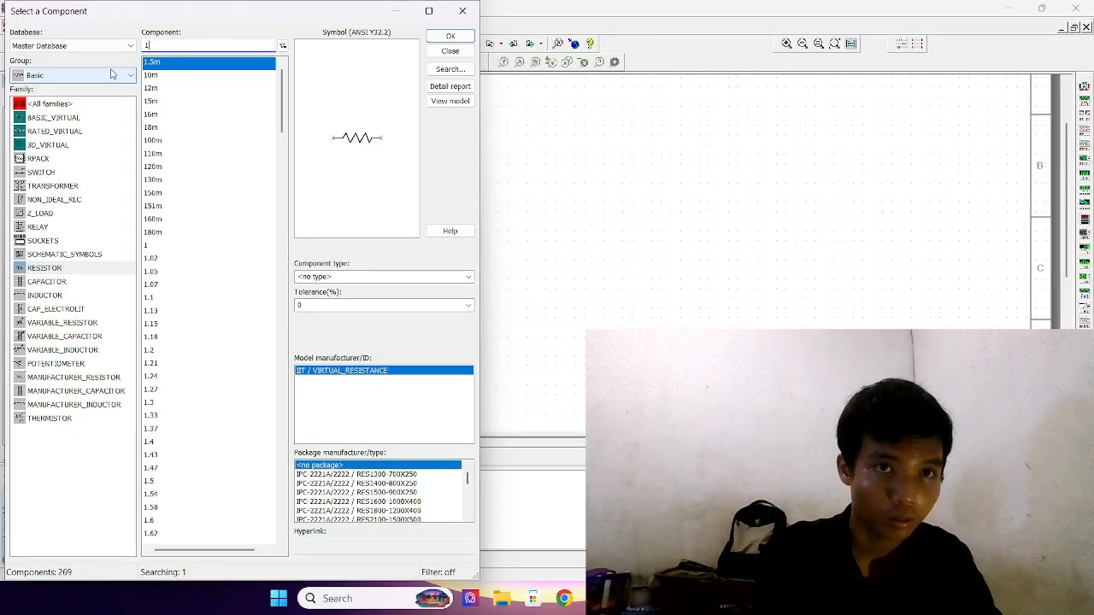
type("50")
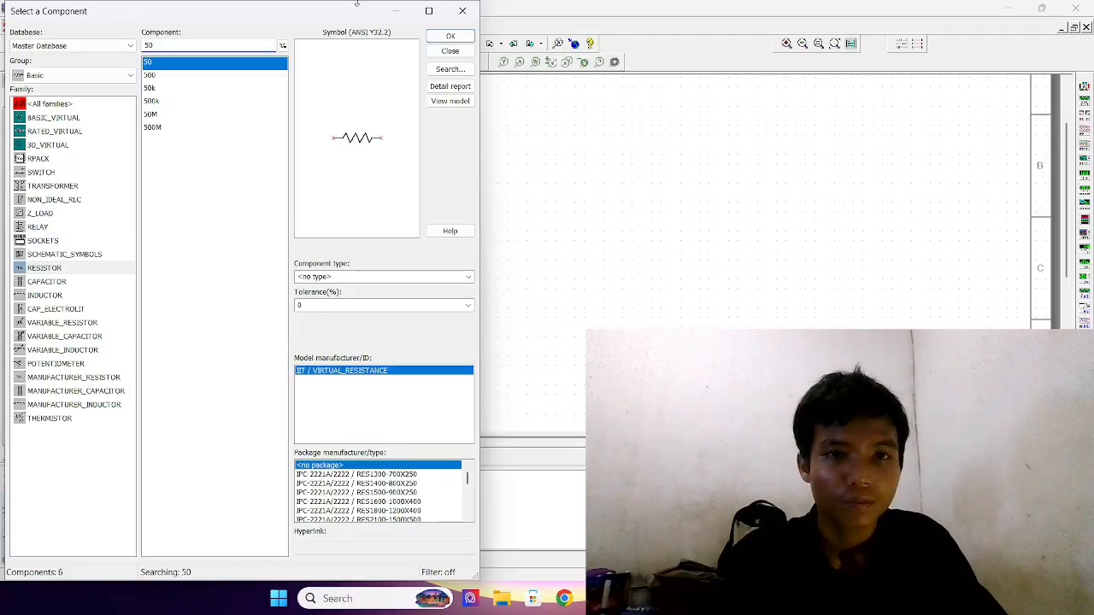
left_click(461, 50)
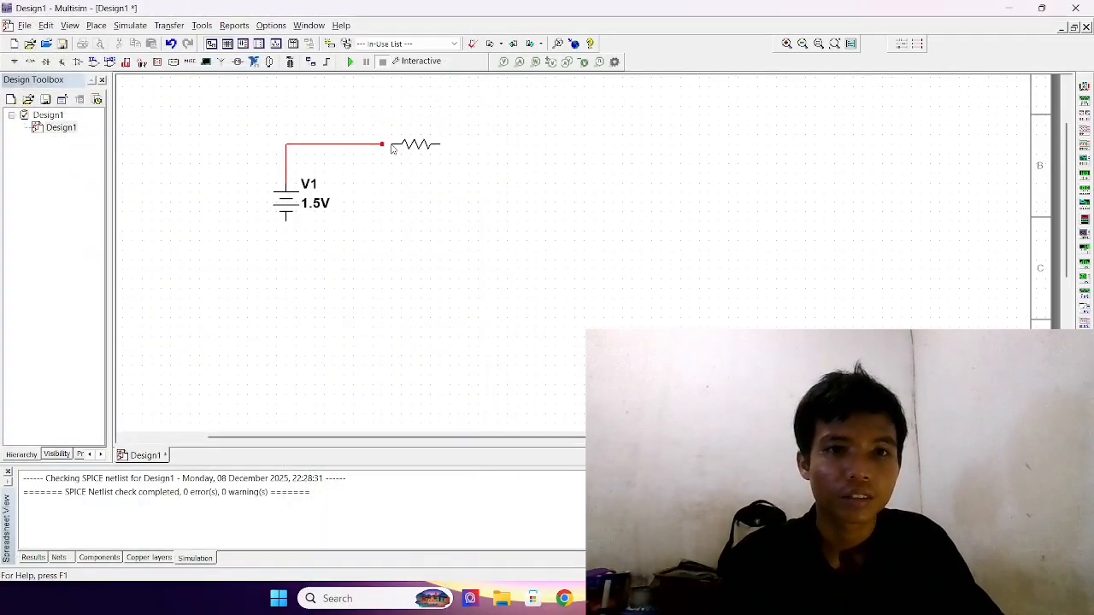
left_click(391, 148)
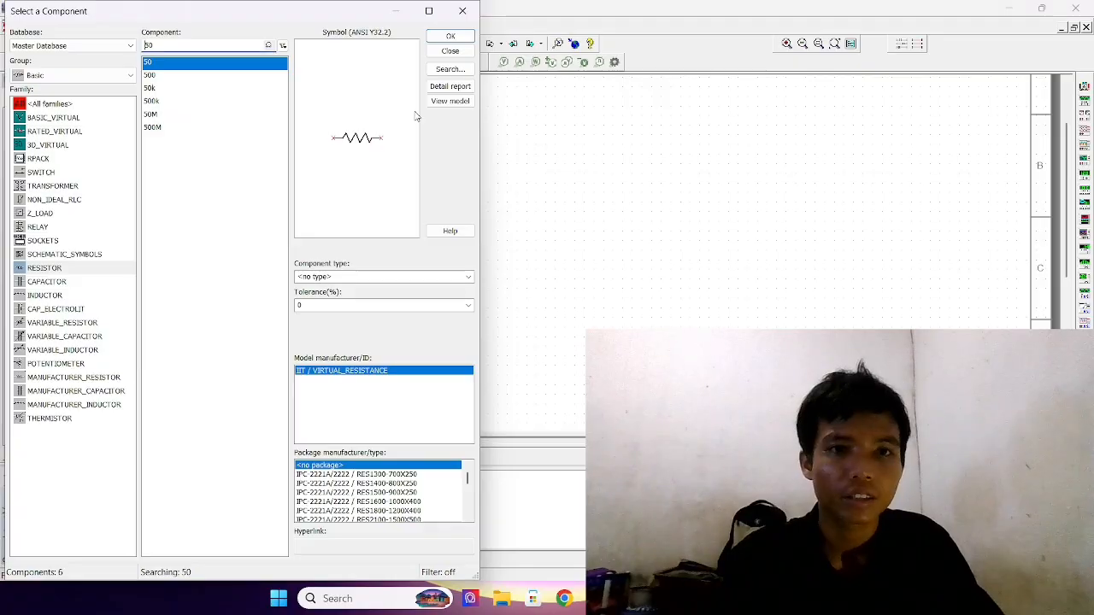
left_click(464, 13)
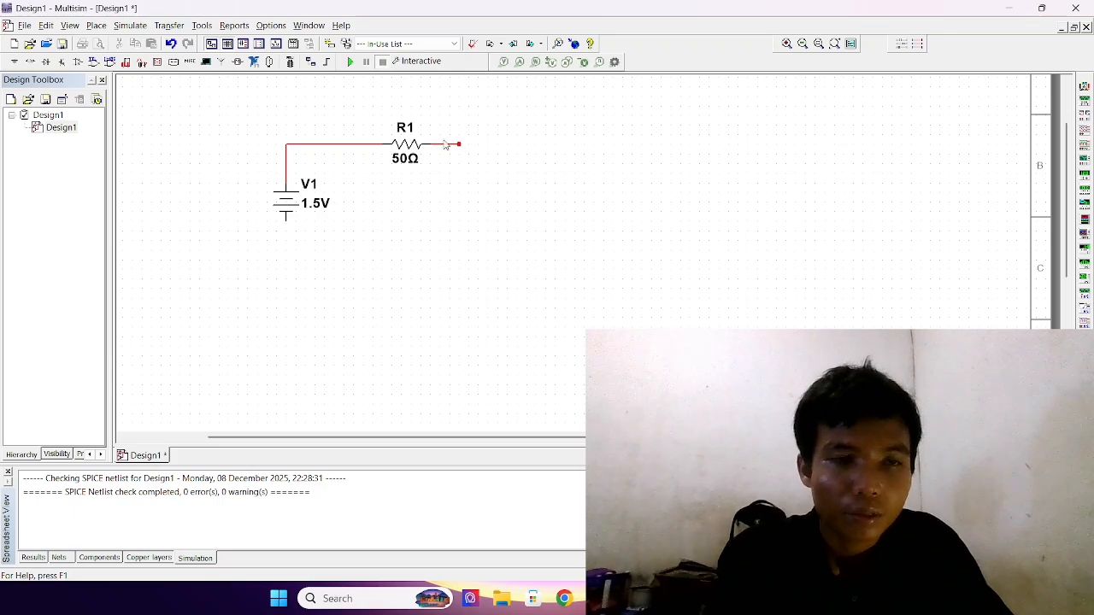
Place a 100 Ω resistor in series after R1 and wire its free terminal right and down to an open end
left_click(32, 64)
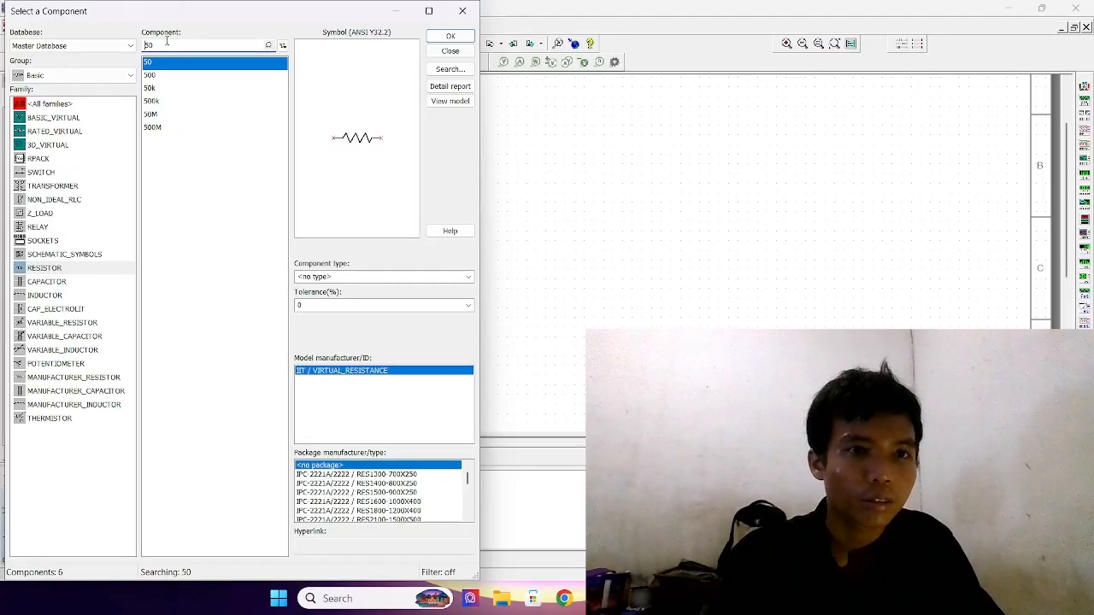
key("BackSpace")
key("BackSpace")
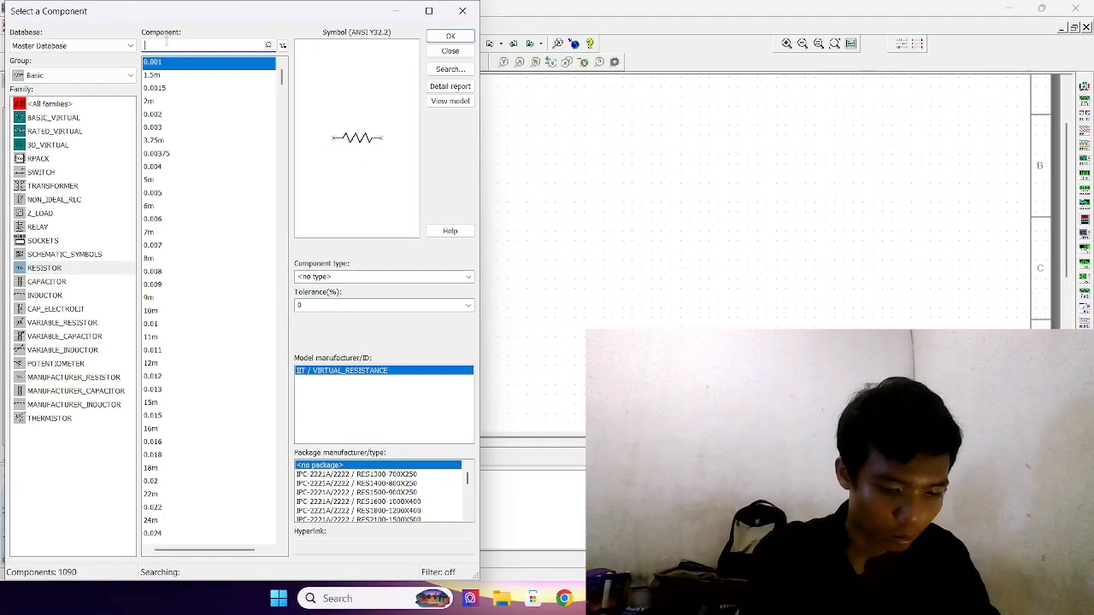
type("100")
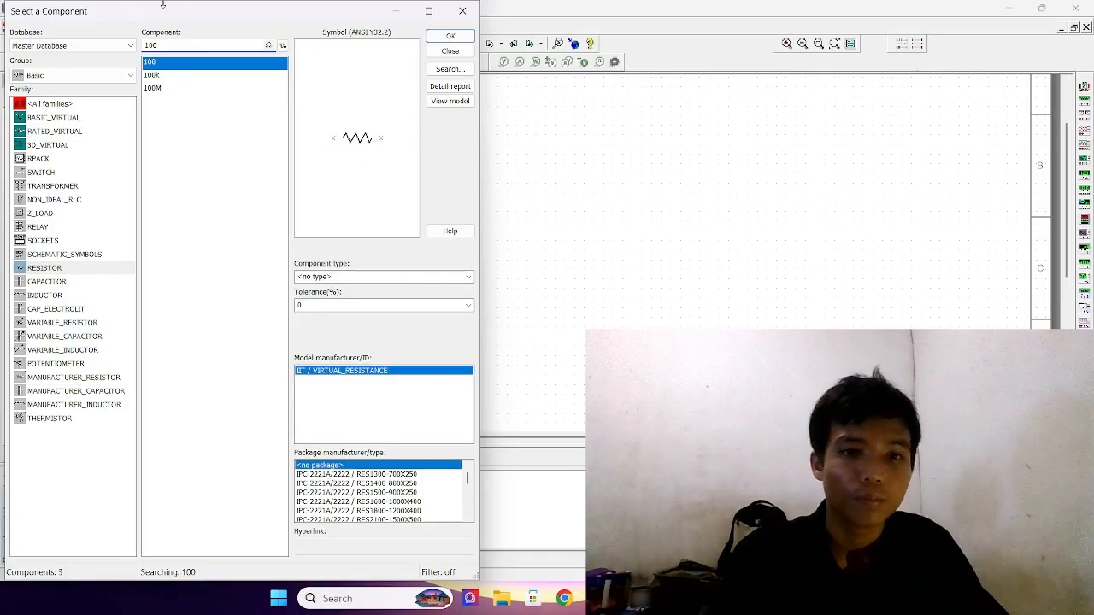
left_click(450, 36)
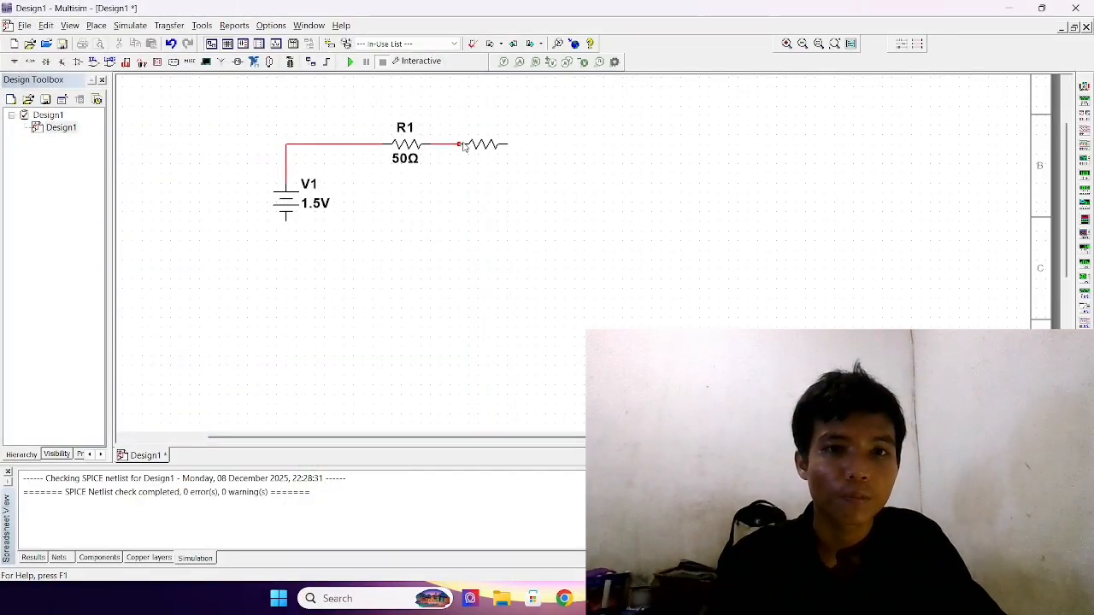
left_click(466, 145)
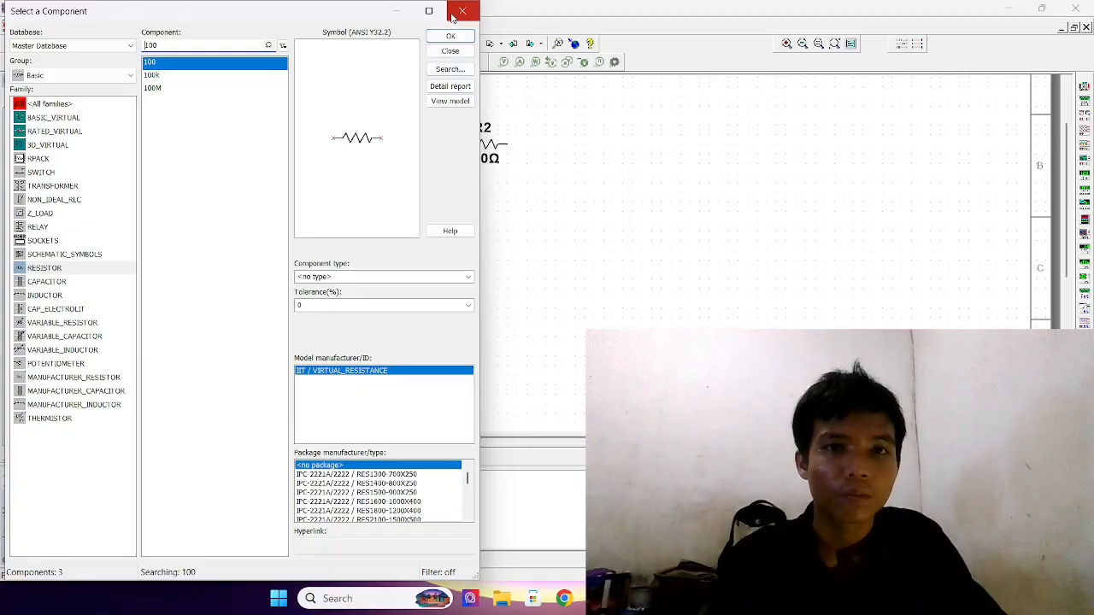
left_click(450, 51)
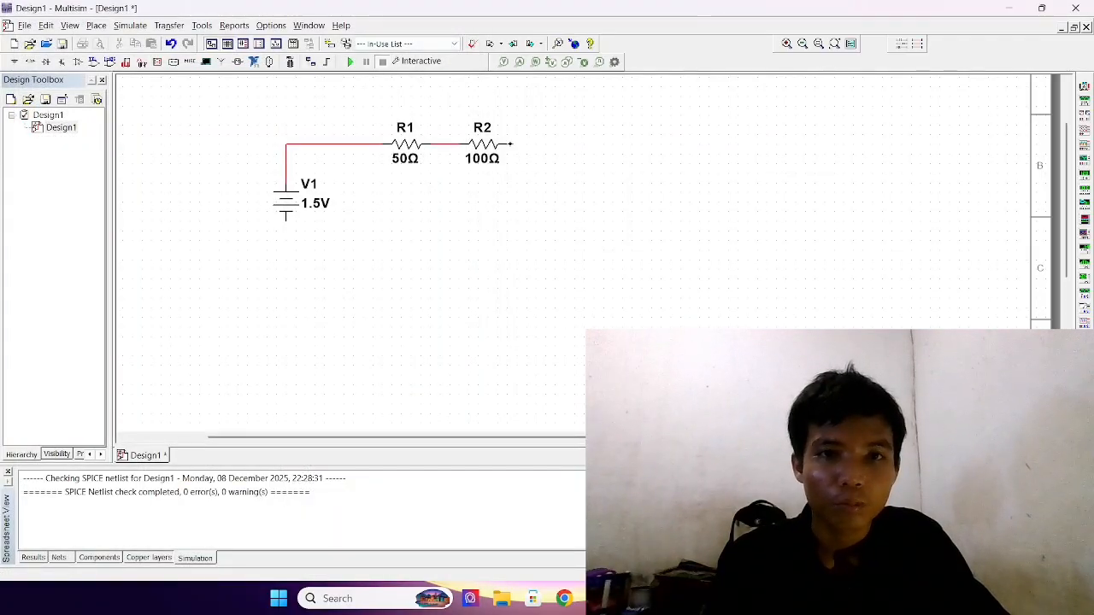
left_click(506, 147)
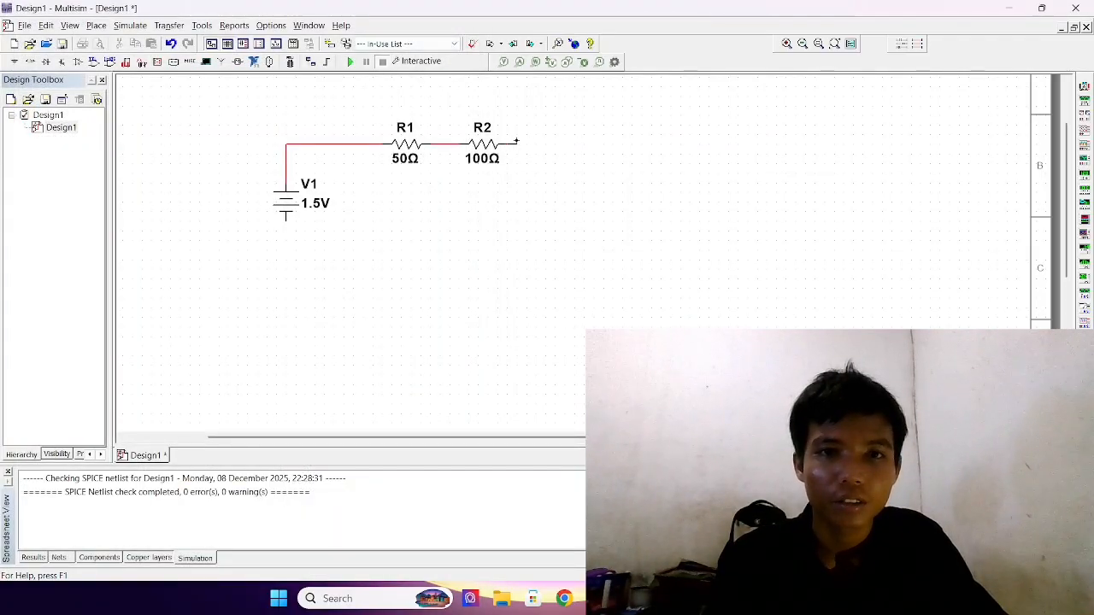
double_click(593, 192)
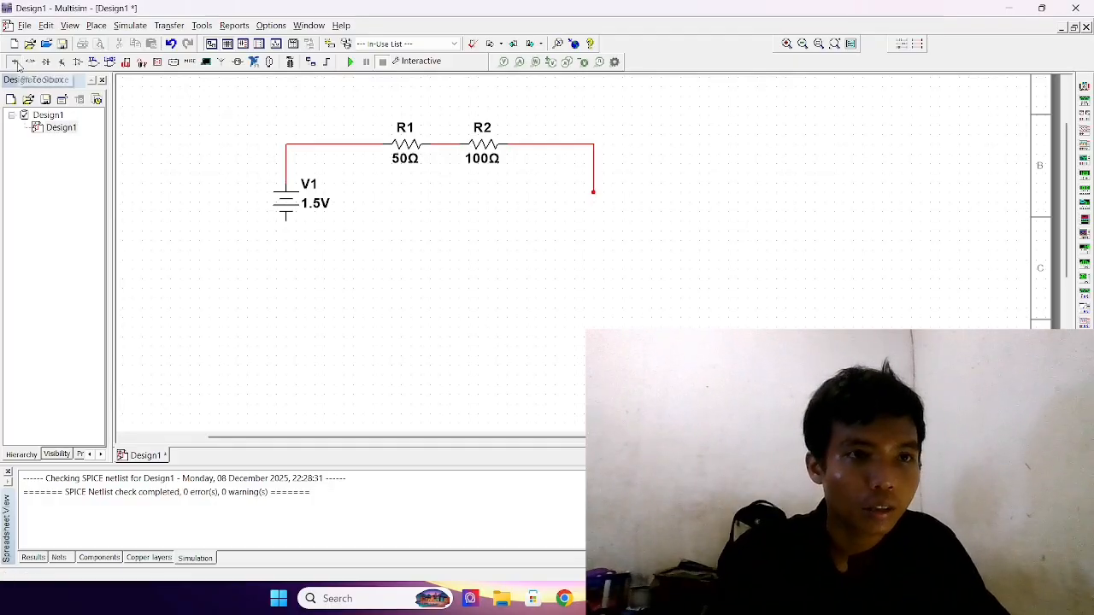
left_click(14, 61)
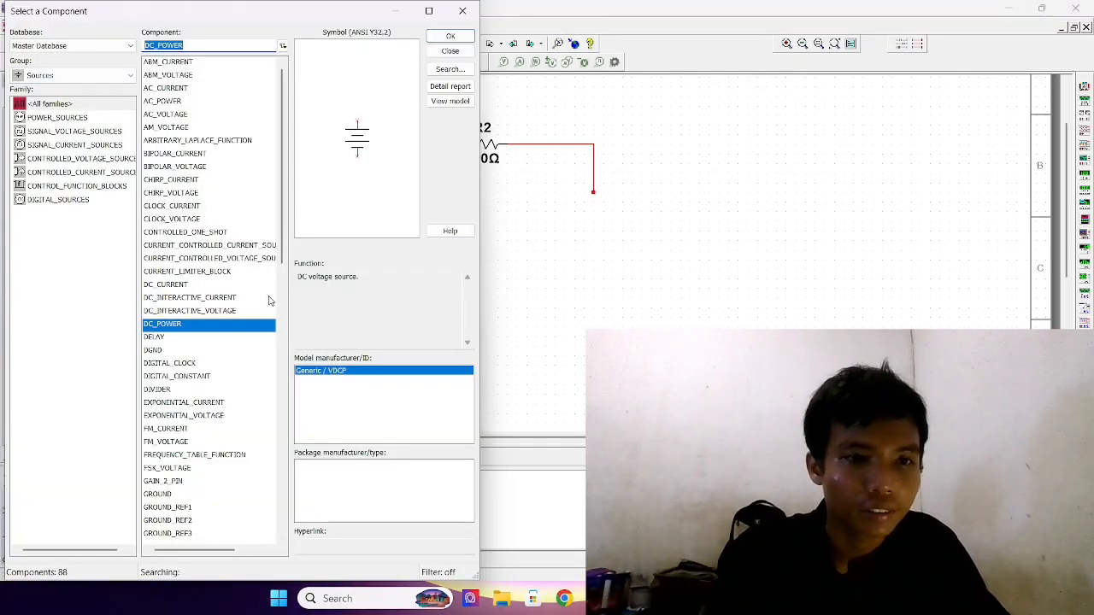
double_click(232, 323)
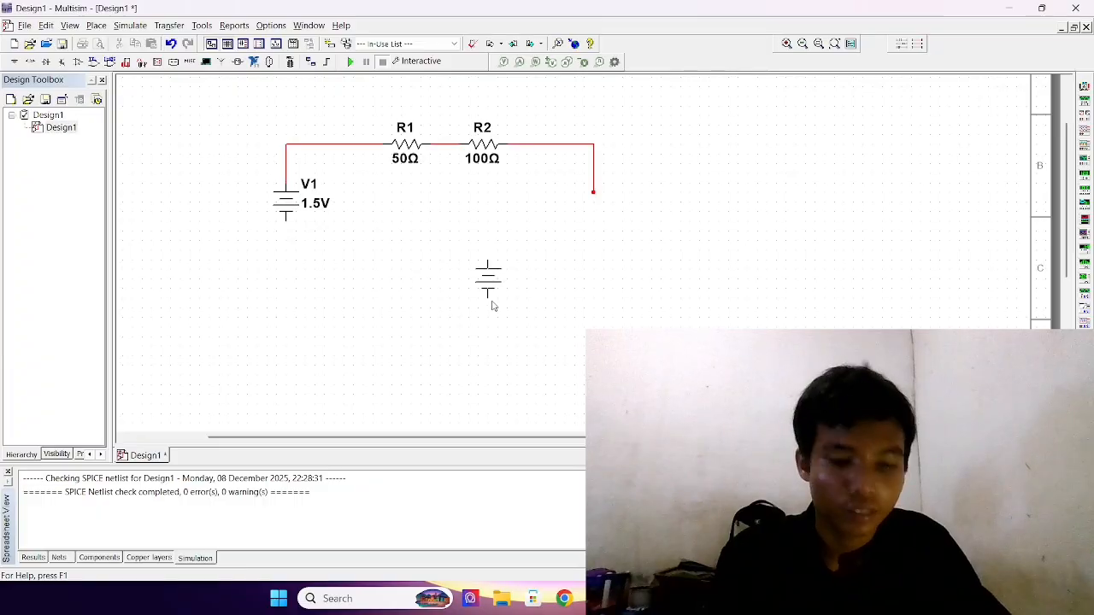
key("ctrl+r")
key("ctrl+r")
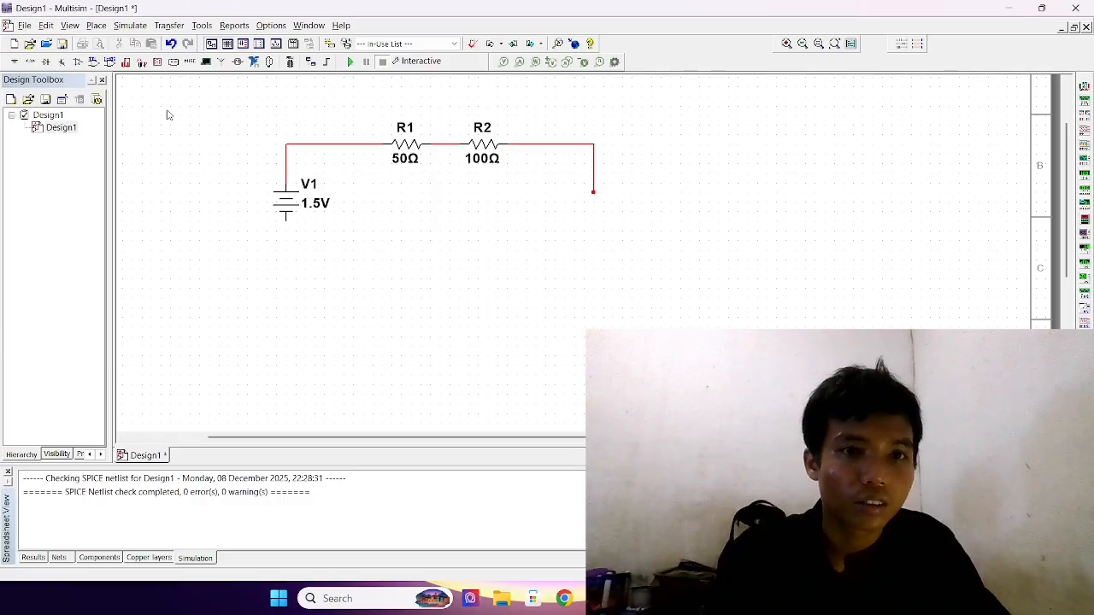
Place a second DC_POWER source, rotated 180°, with its upper terminal on the open wire end after R2
left_click(171, 45)
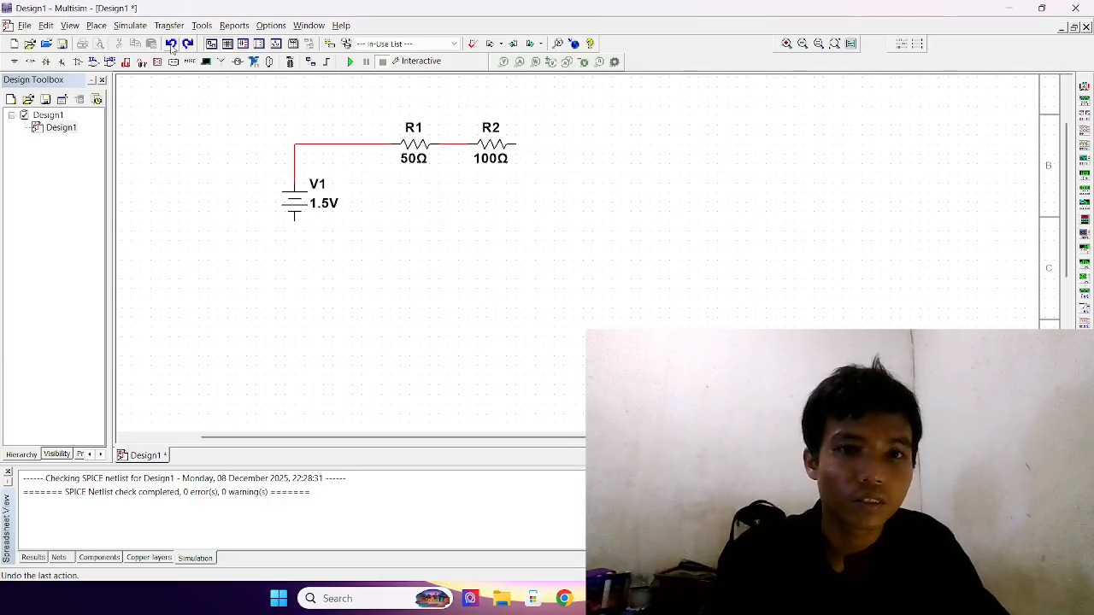
left_click(187, 43)
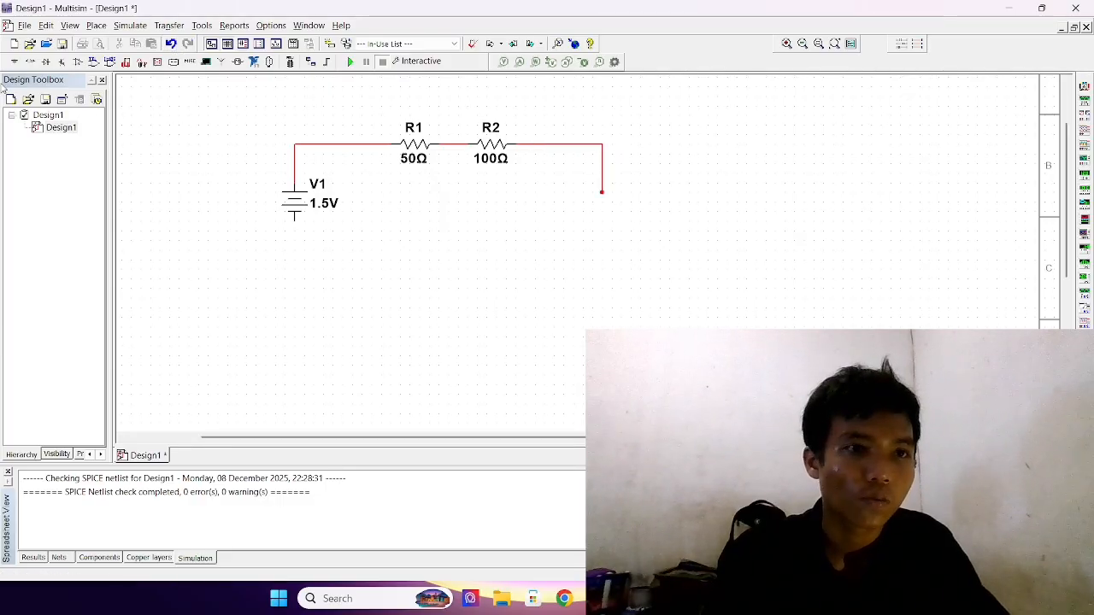
left_click(13, 62)
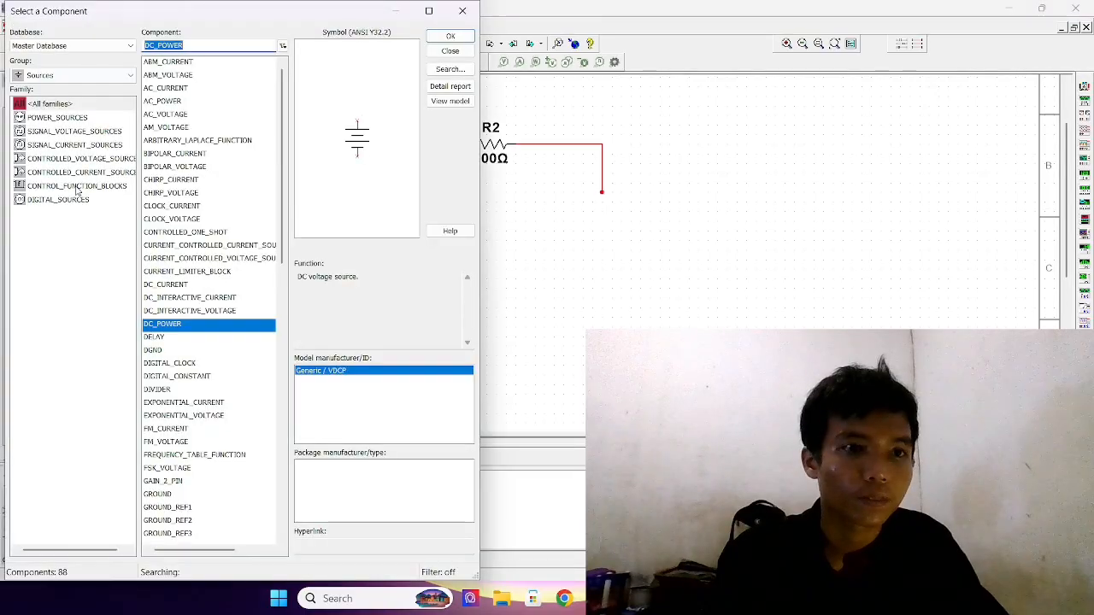
left_click(450, 37)
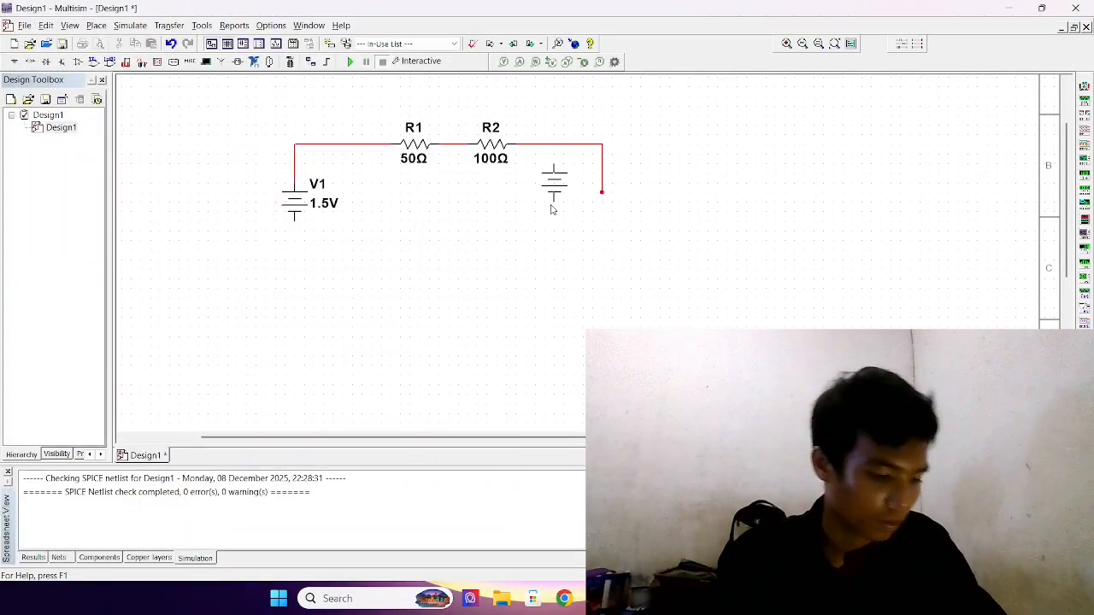
key("ctrl+r")
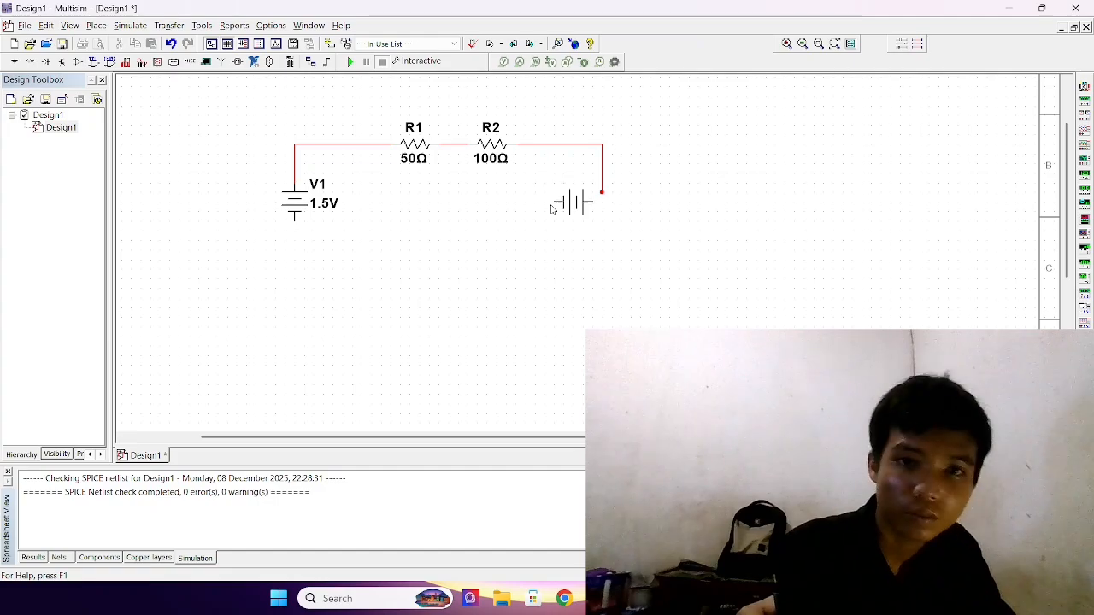
key("ctrl+r")
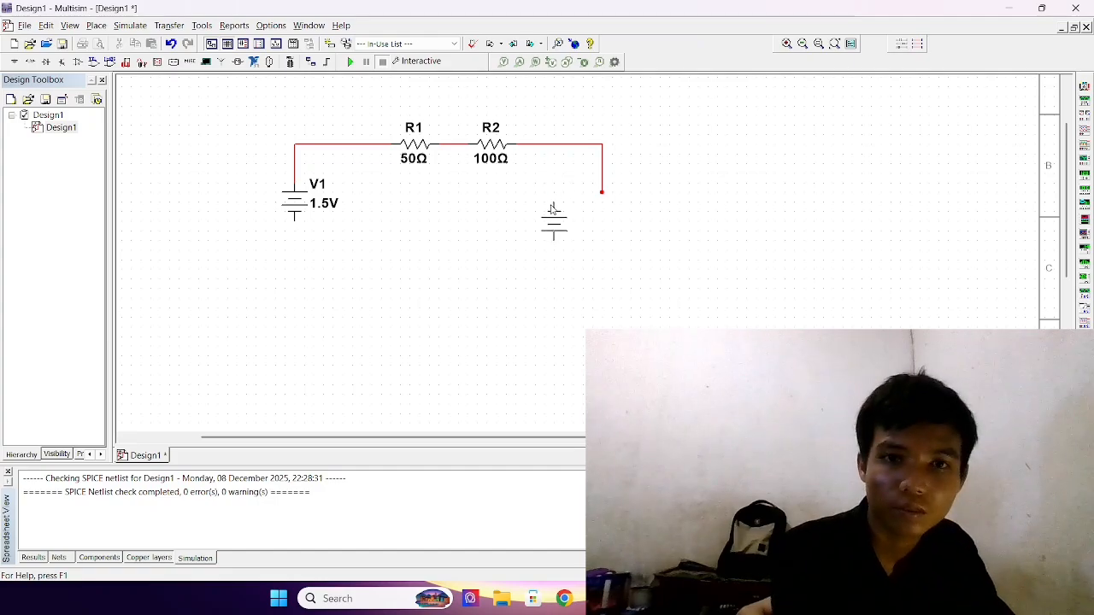
left_click(602, 198)
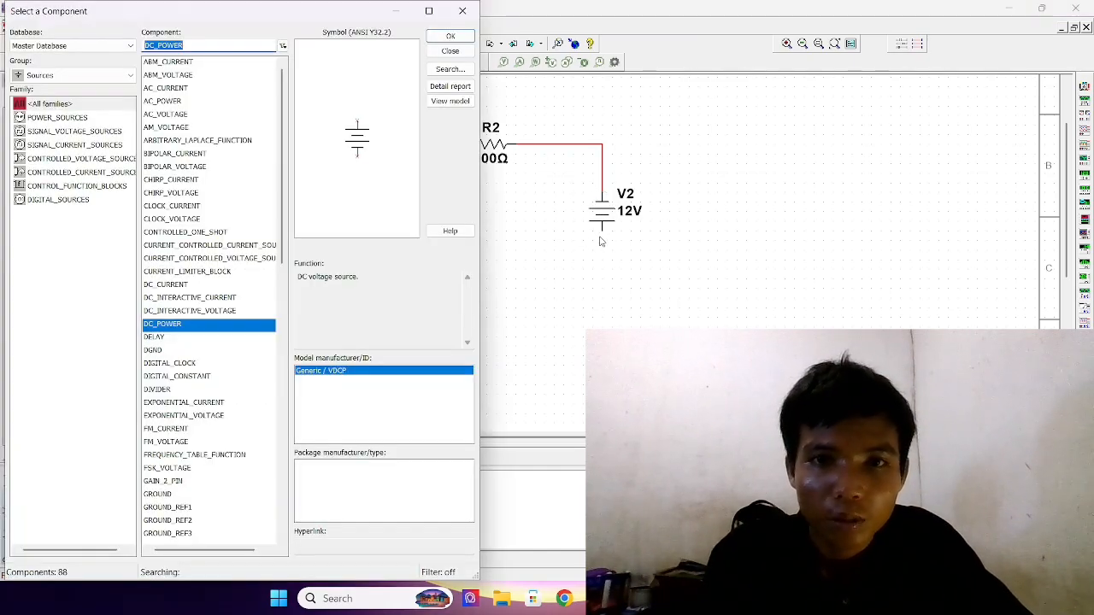
left_click(460, 13)
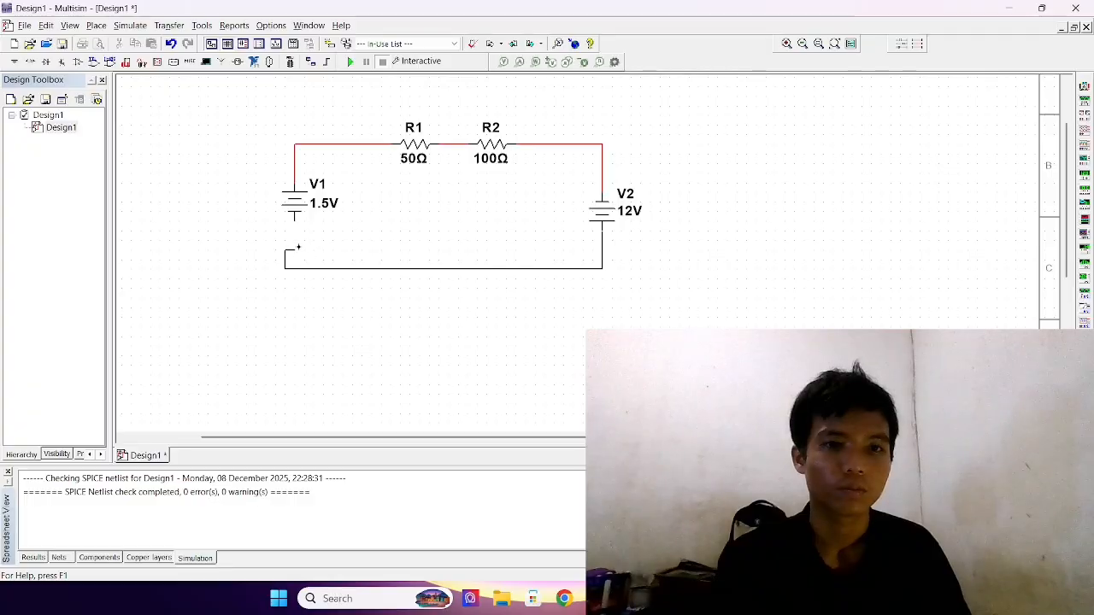
Wire V2's lower terminal to V1's lower terminal and straighten the vertical segment directly beneath V1
left_click(287, 268)
left_click(294, 222)
left_click(287, 245)
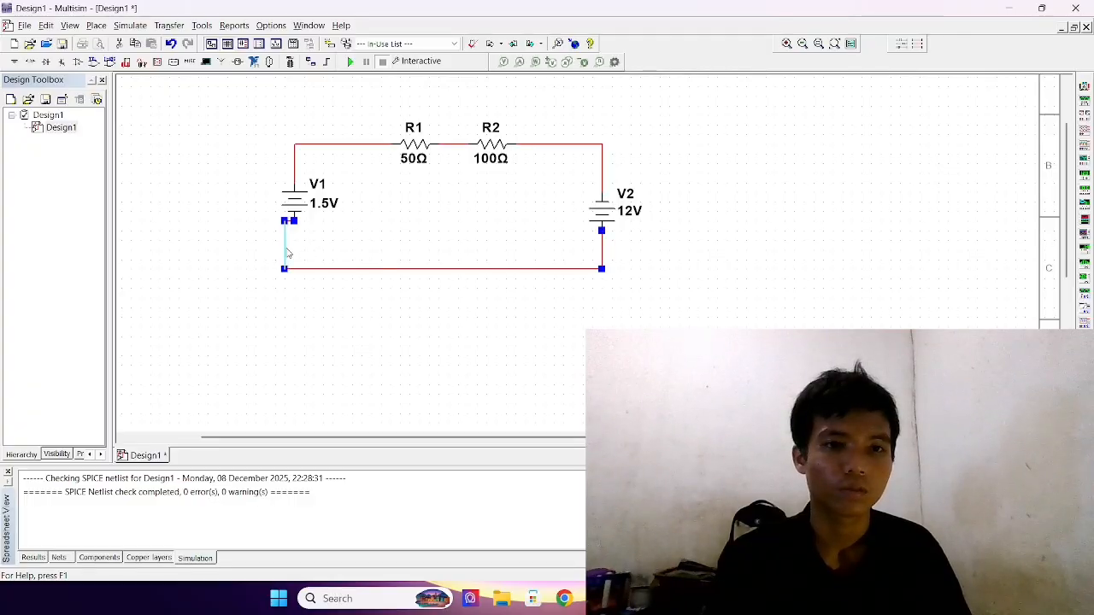
left_click_drag(287, 248, 295, 249)
left_click(479, 342)
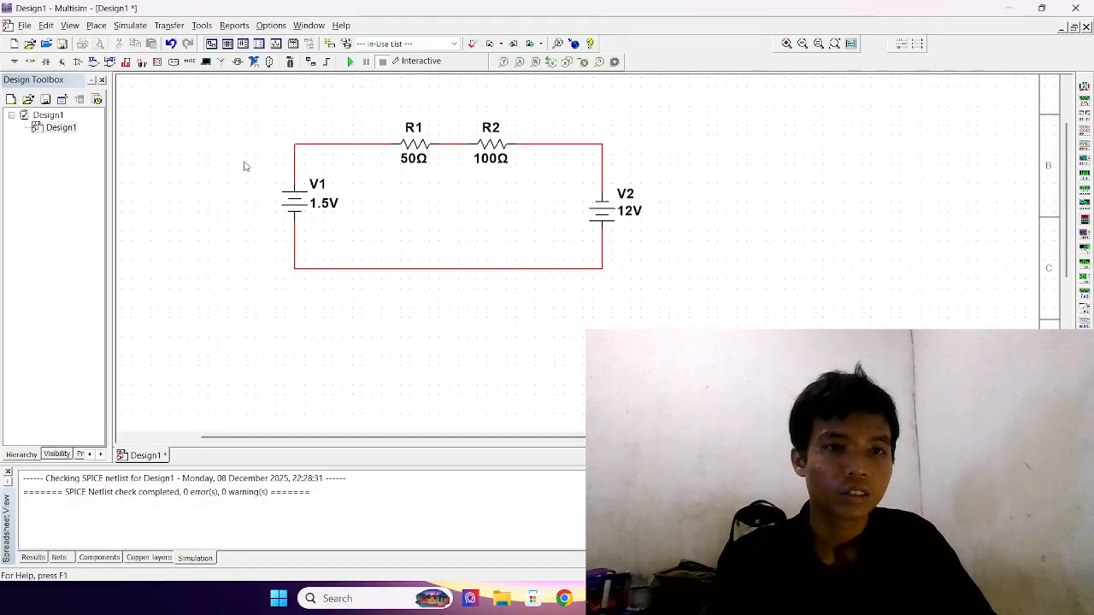
Place one GROUND component from the Sources group directly below V1, beneath the bottom wire
left_click(14, 61)
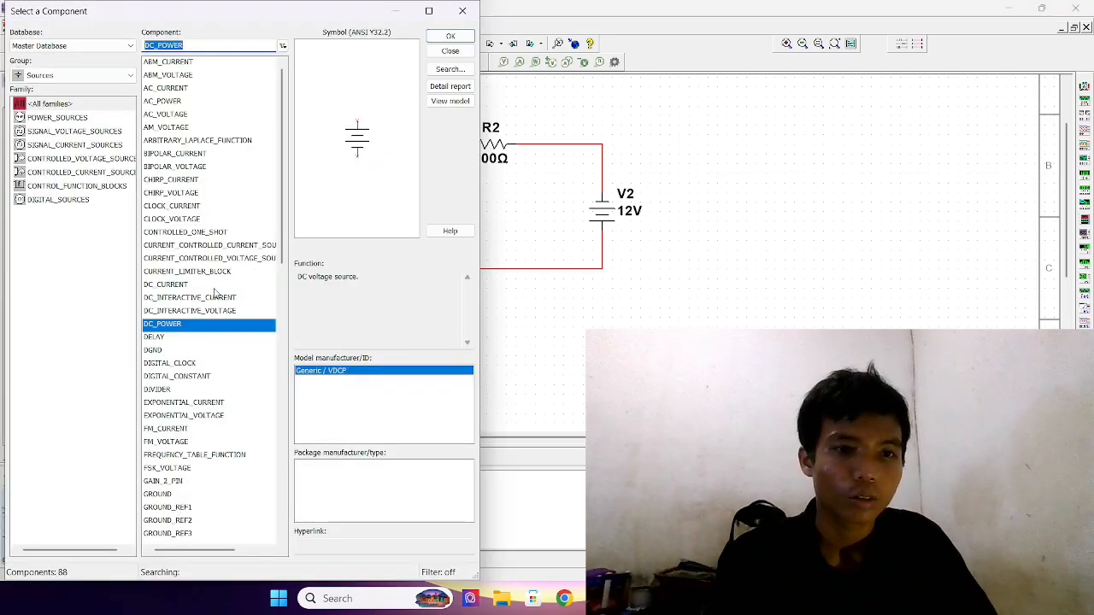
scroll(216, 299, "down", 1)
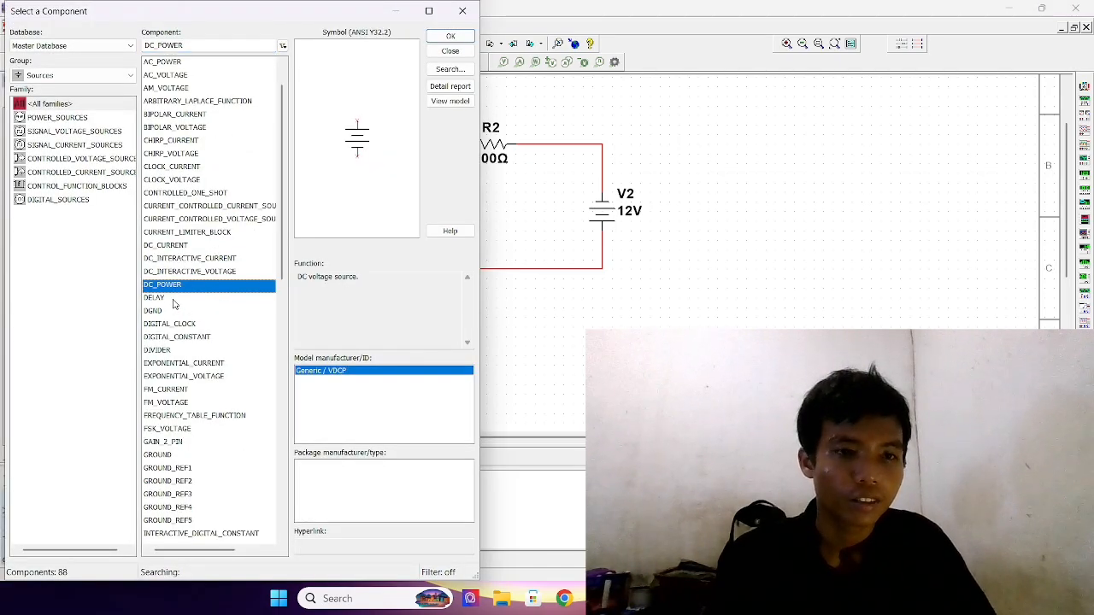
scroll(172, 304, "down", 2)
left_click(193, 381)
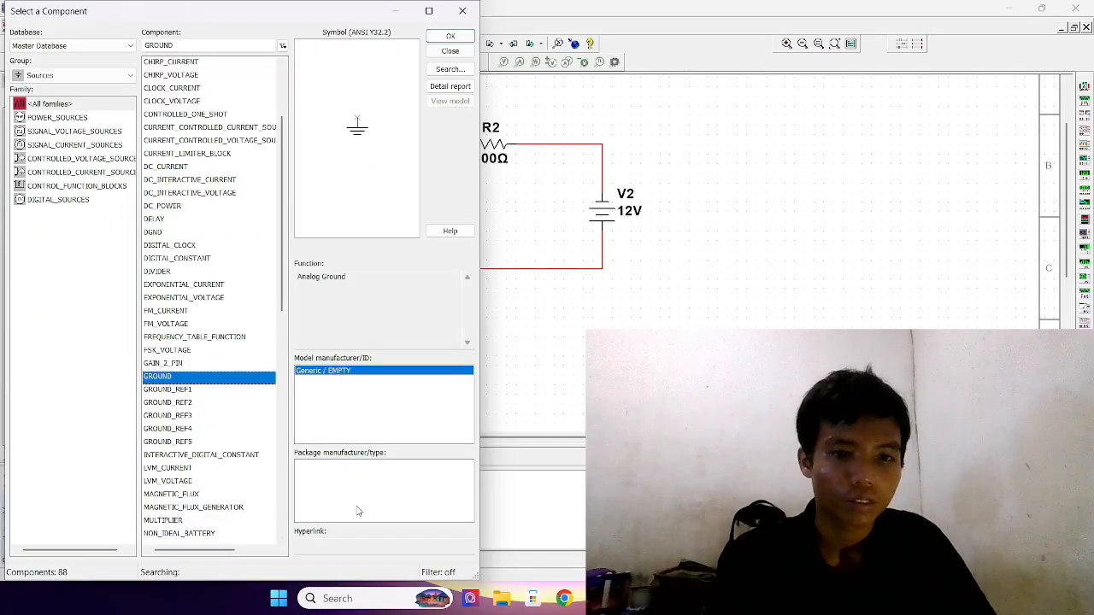
left_click(450, 36)
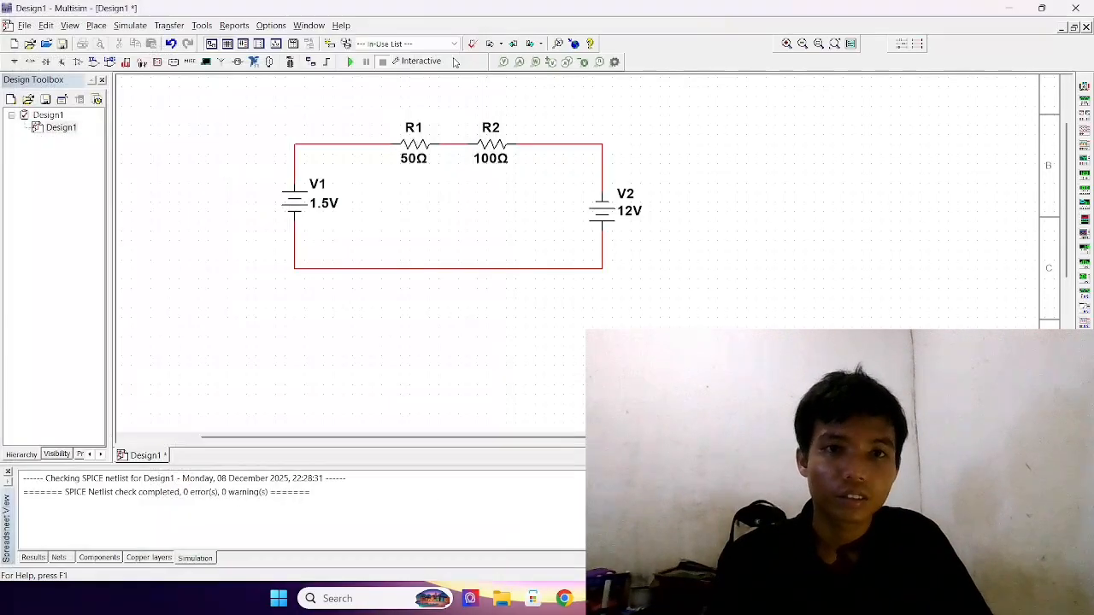
left_click(295, 316)
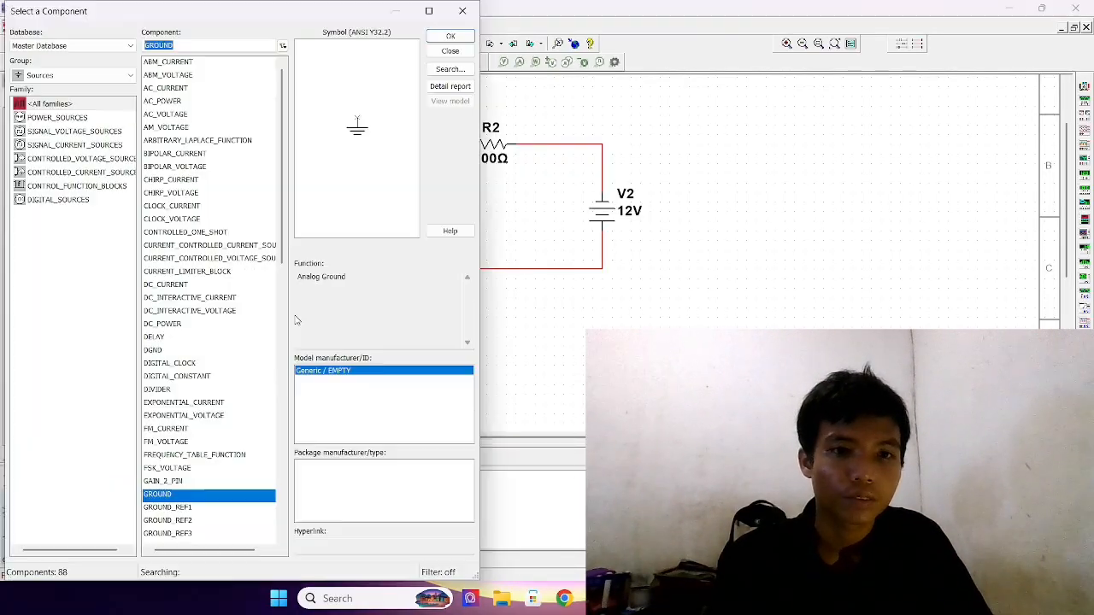
left_click(463, 10)
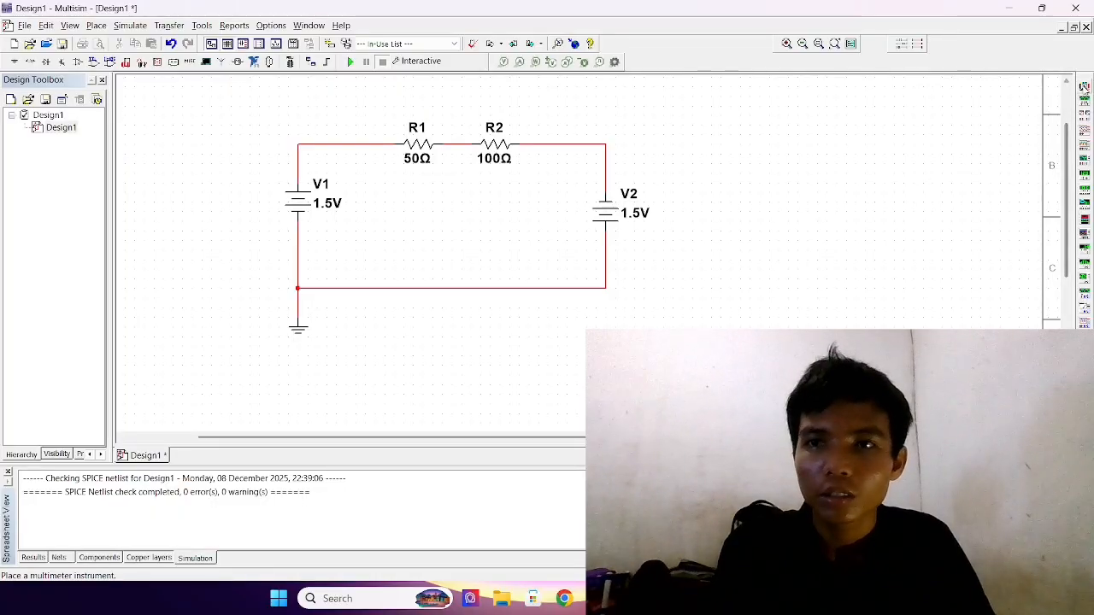
Place a multimeter rotated 180° below the bottom wire and connect it in series with that wire
left_click(1084, 86)
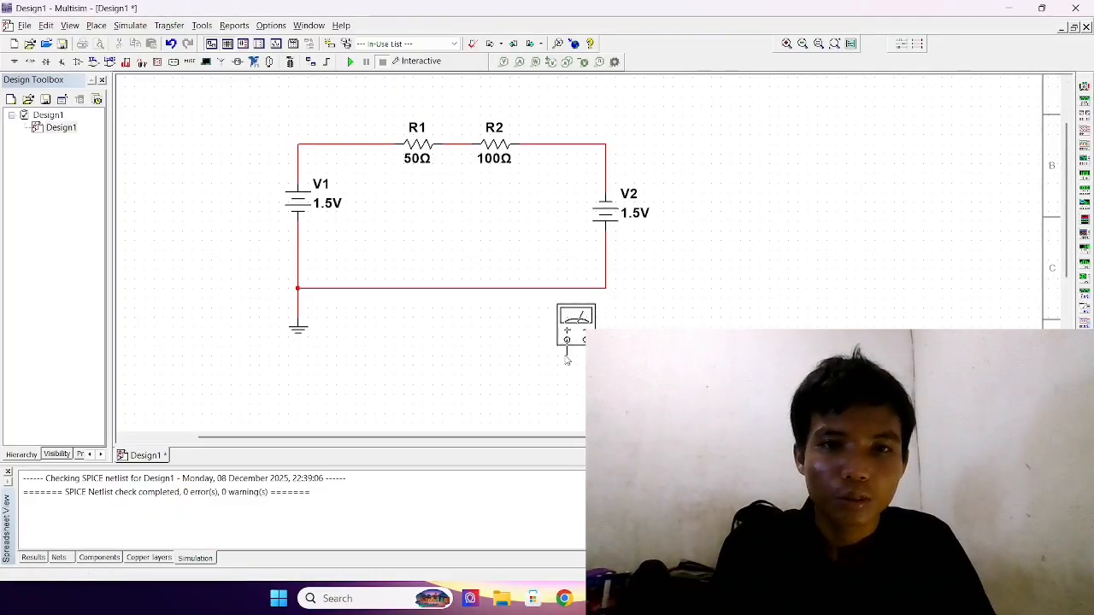
left_click(494, 373)
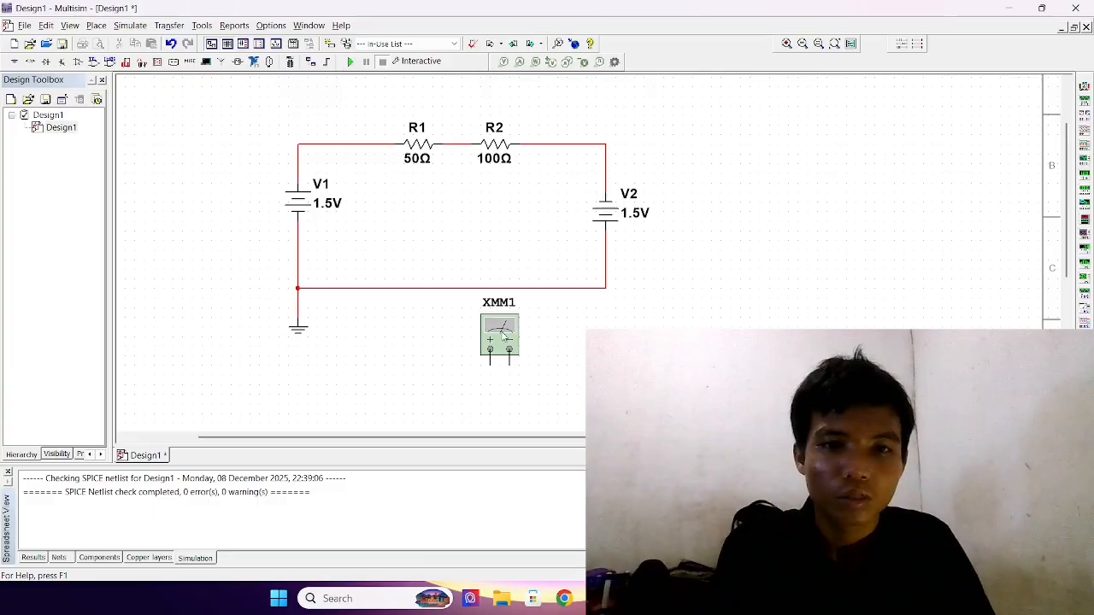
left_click(504, 336)
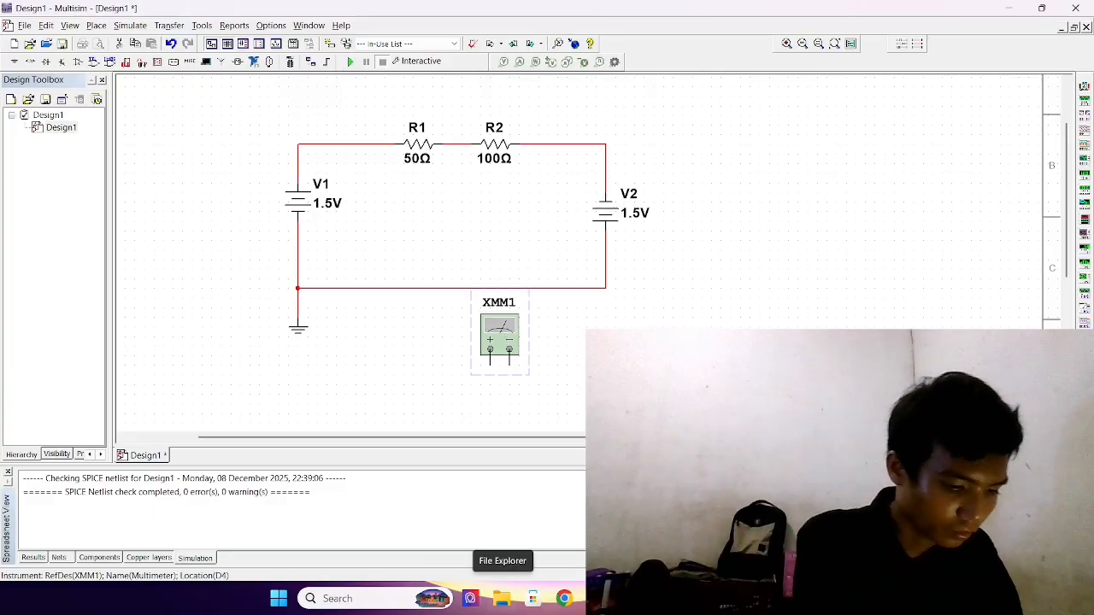
key("ctrl+r")
key("ctrl+r")
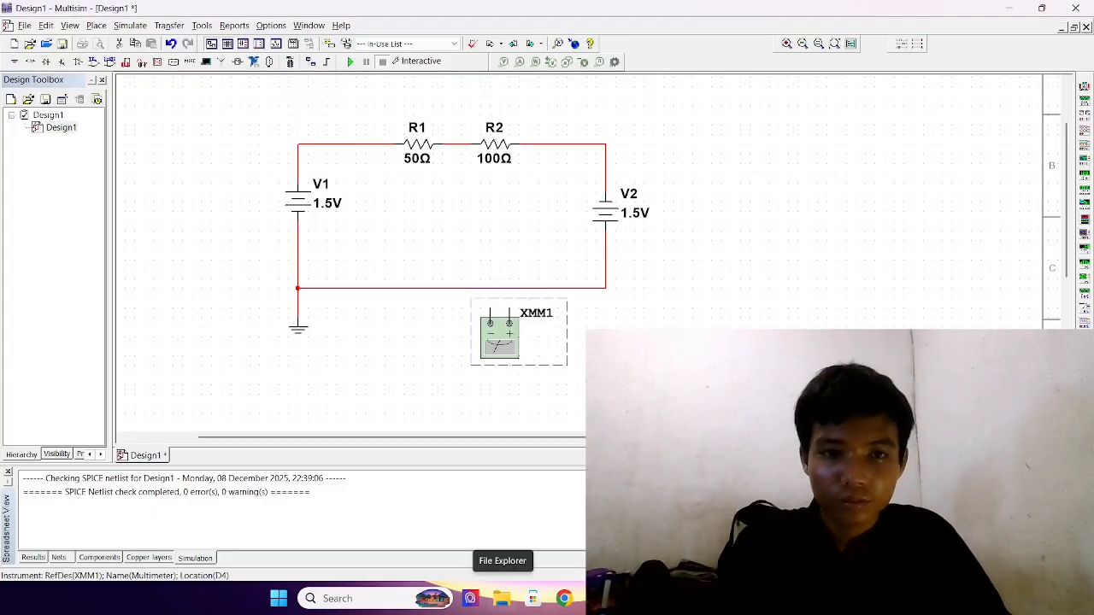
left_click(509, 309)
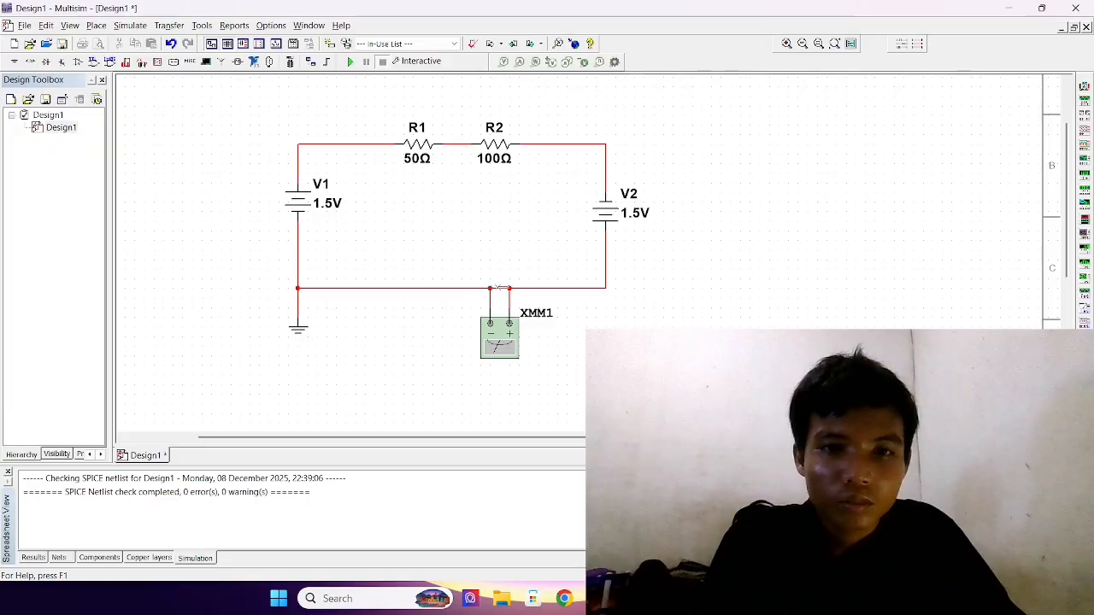
left_click(510, 288)
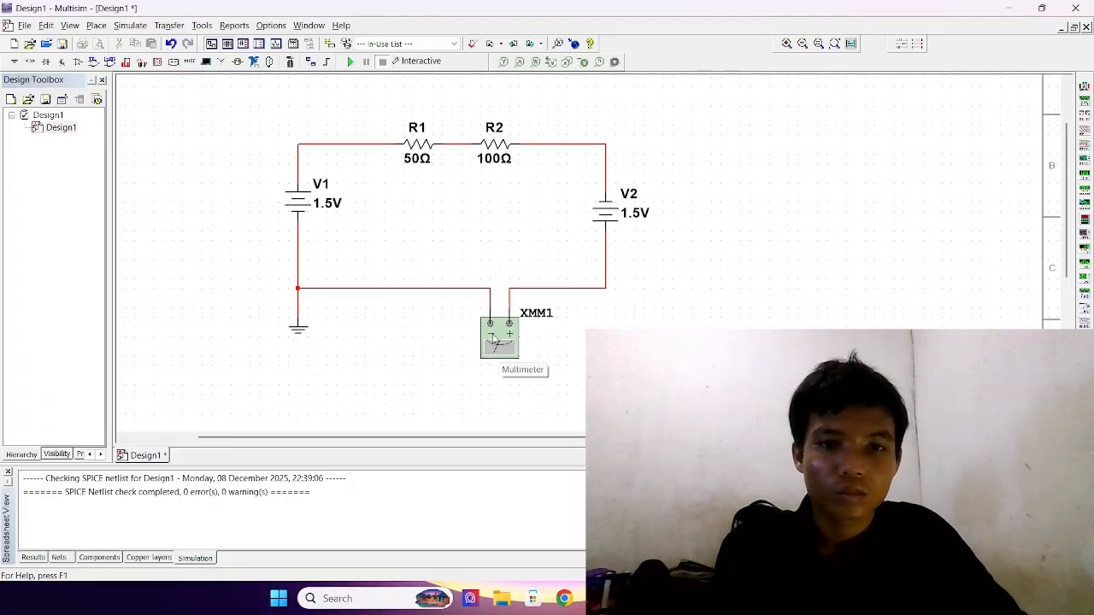
Set multimeter XMM1 to measure current (A) and run the simulation to read the loop current
left_click(499, 338)
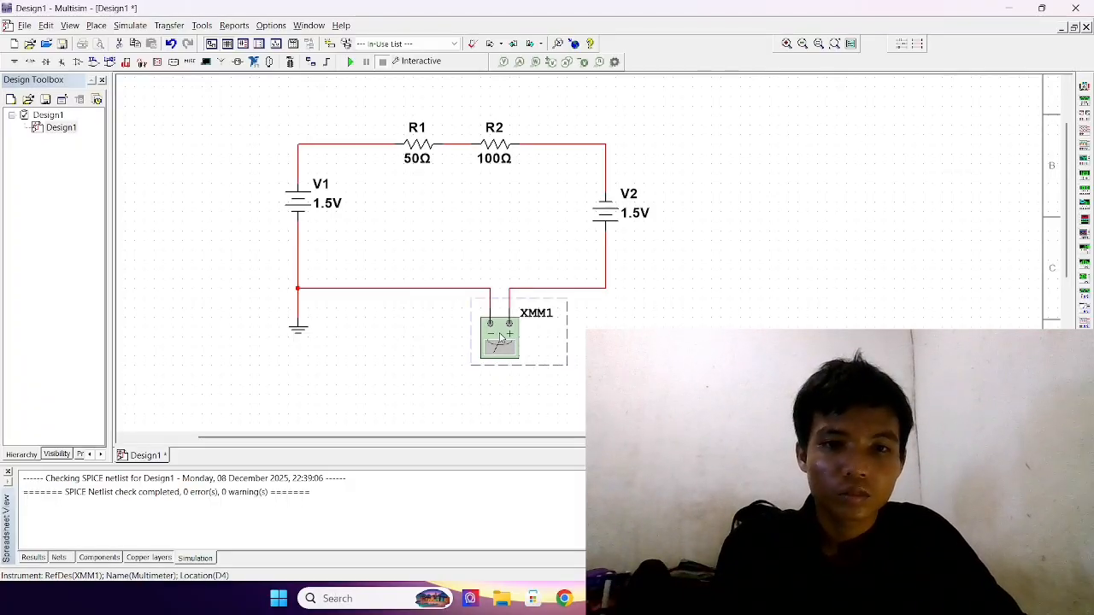
double_click(501, 339)
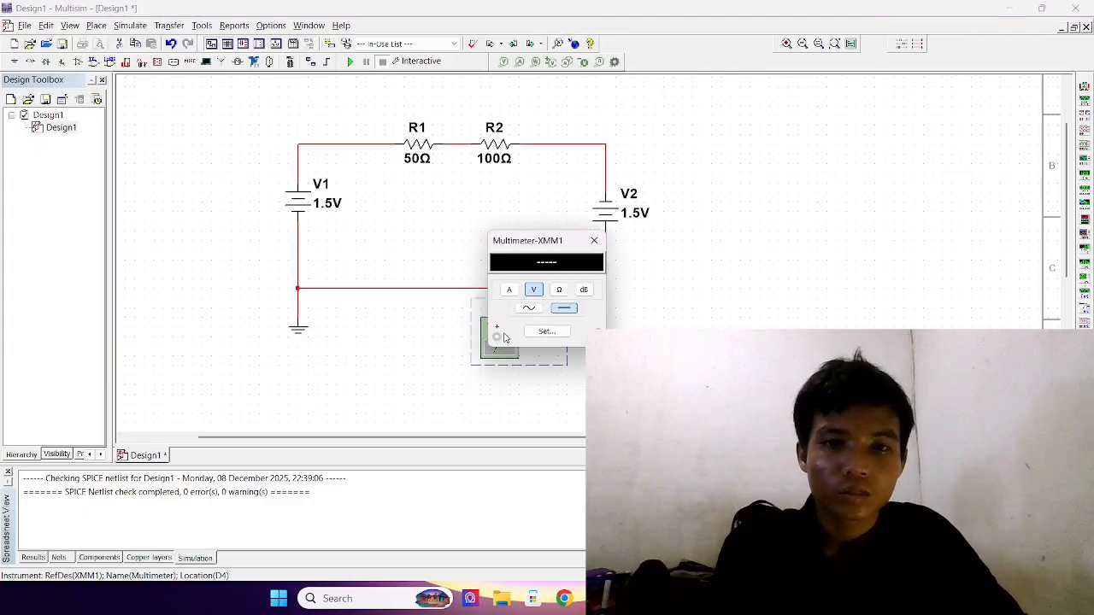
left_click(516, 290)
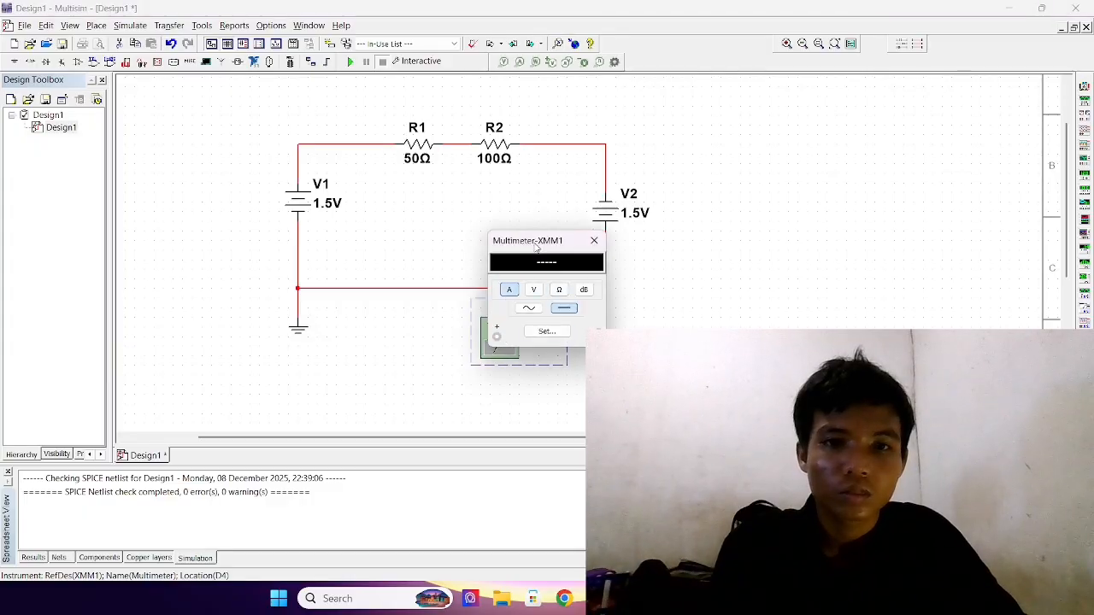
left_click_drag(536, 247, 745, 241)
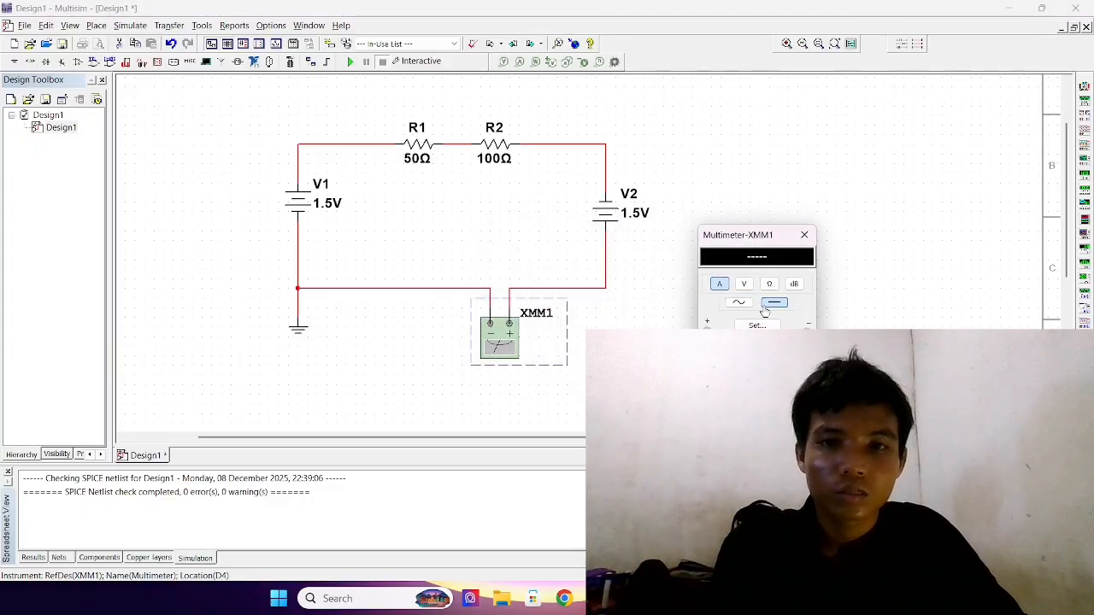
left_click(350, 61)
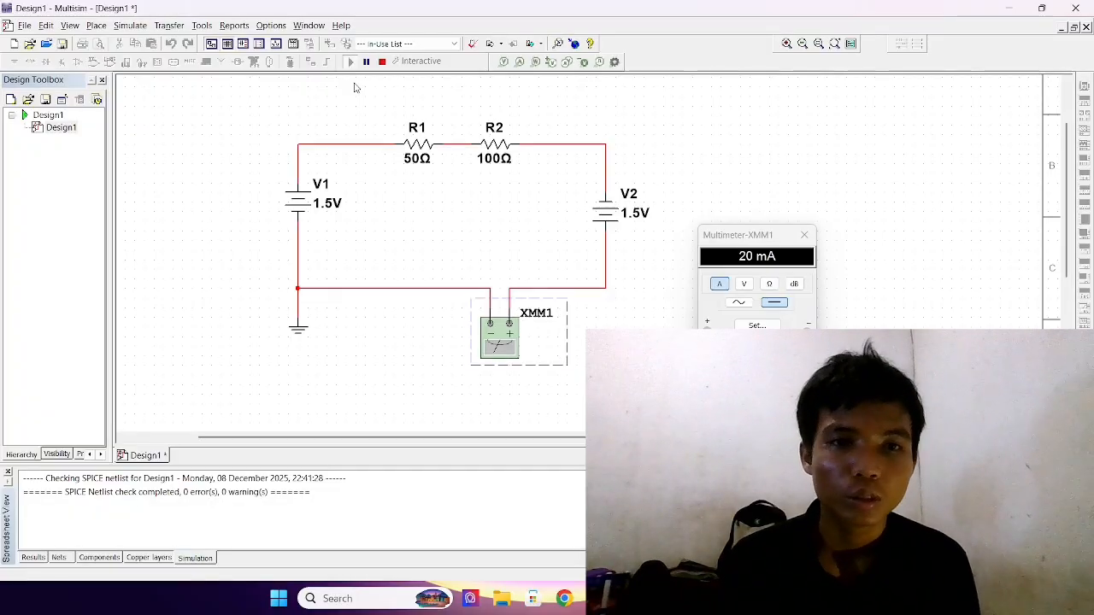
left_click(804, 236)
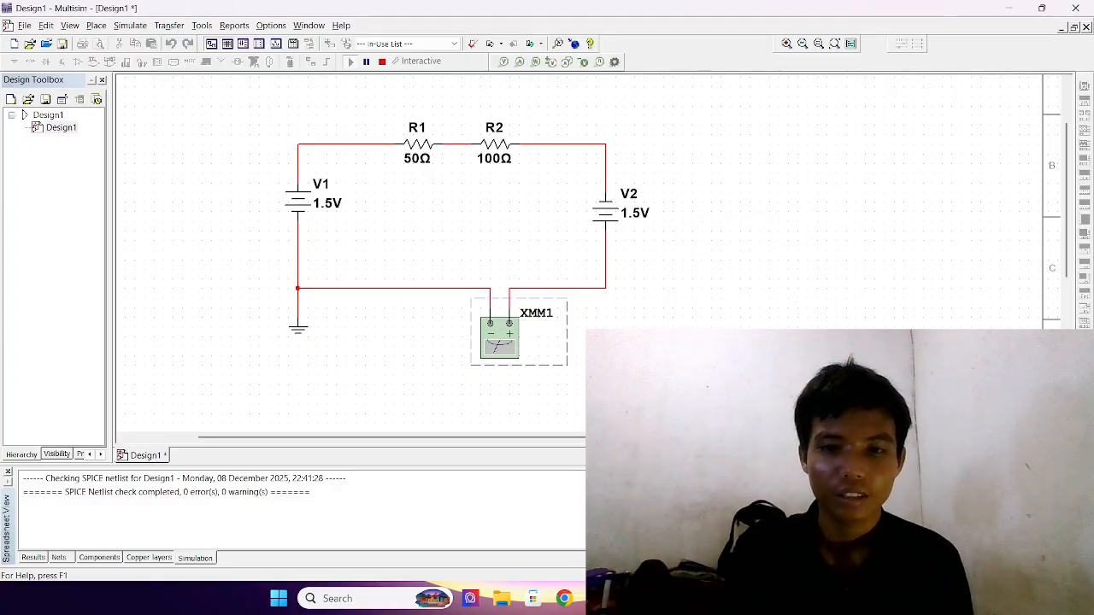
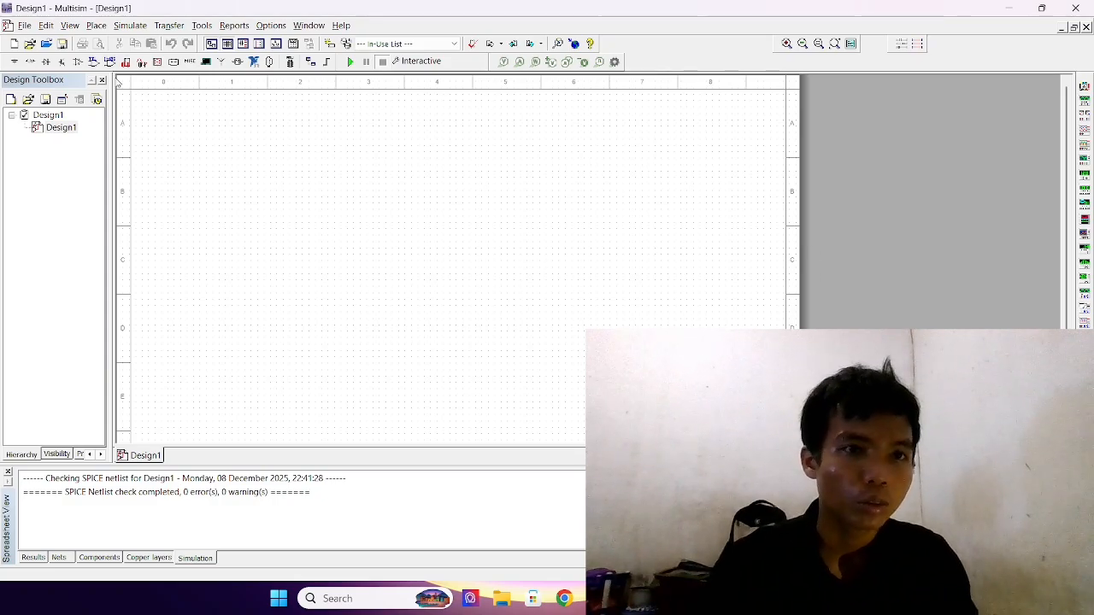
Place one DC_POWER source from the Sources group in the upper-left area of the blank schematic
left_click(14, 62)
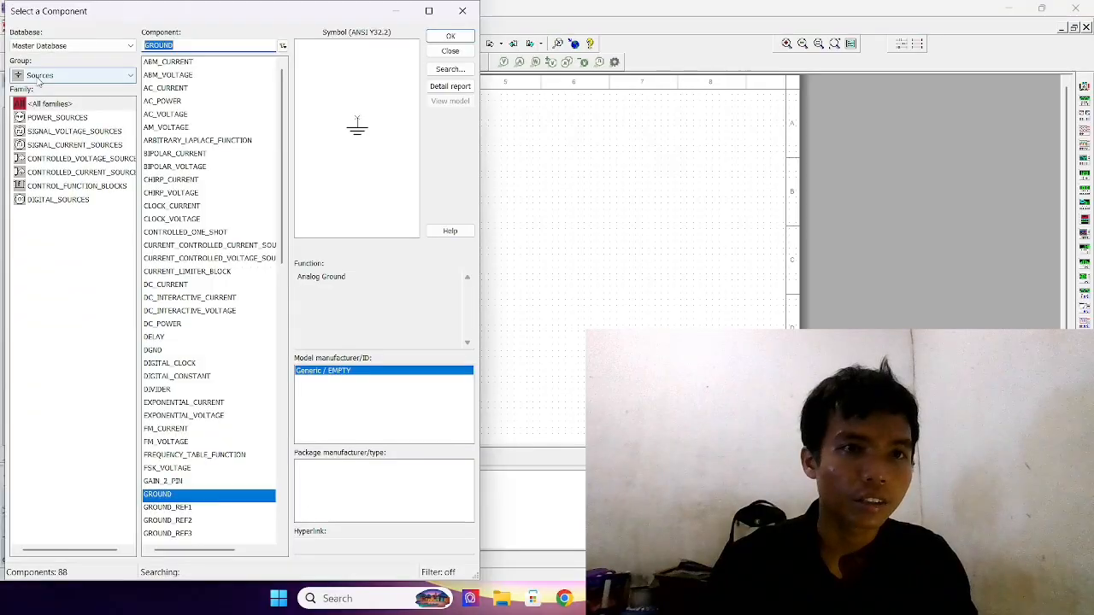
left_click(209, 327)
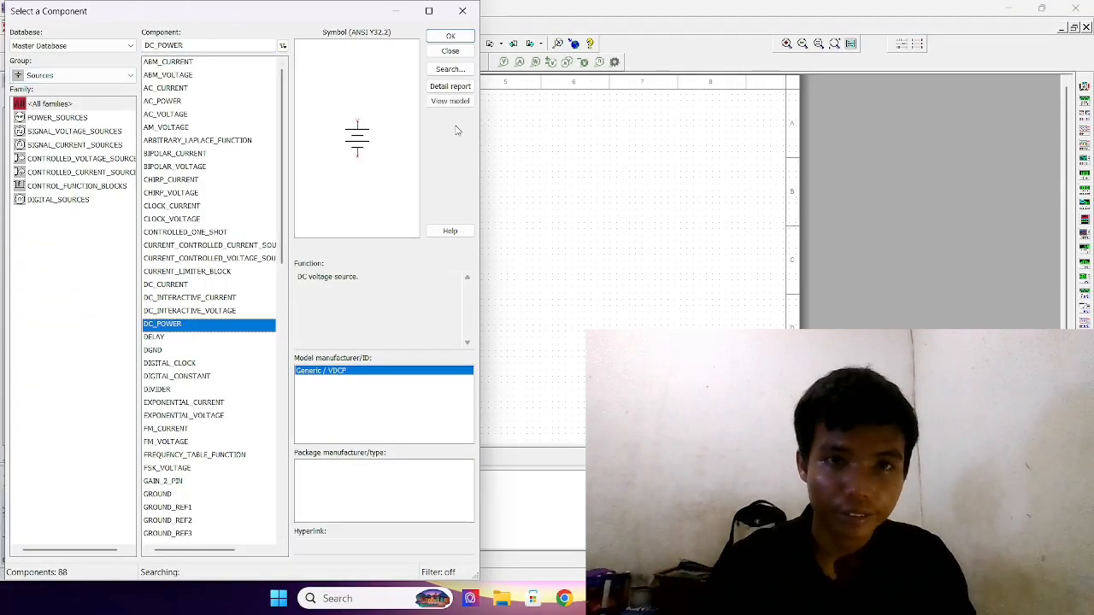
left_click(450, 36)
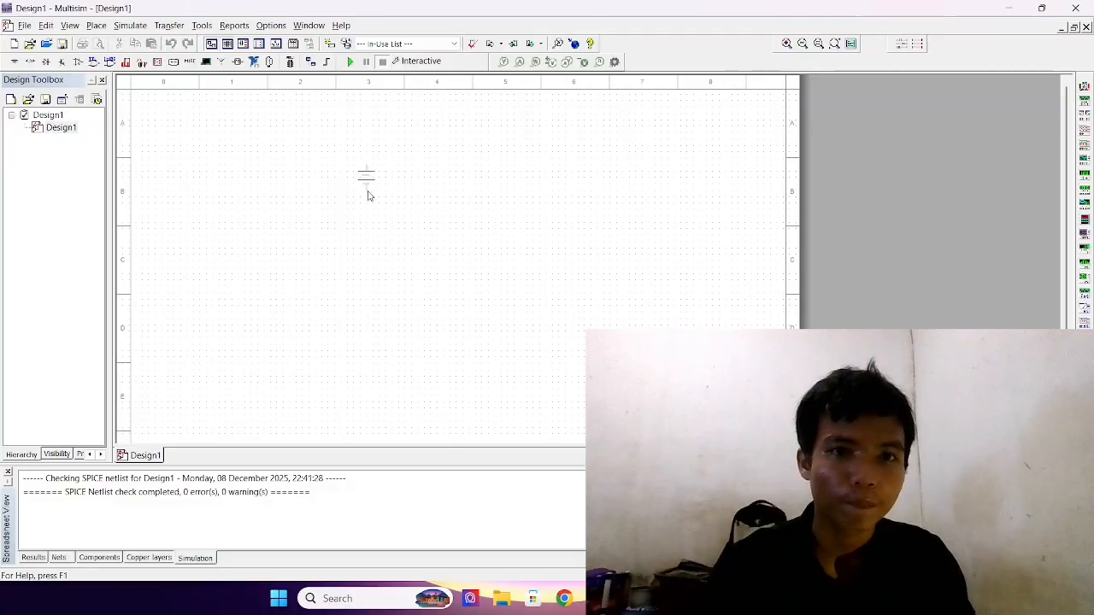
key("Escape")
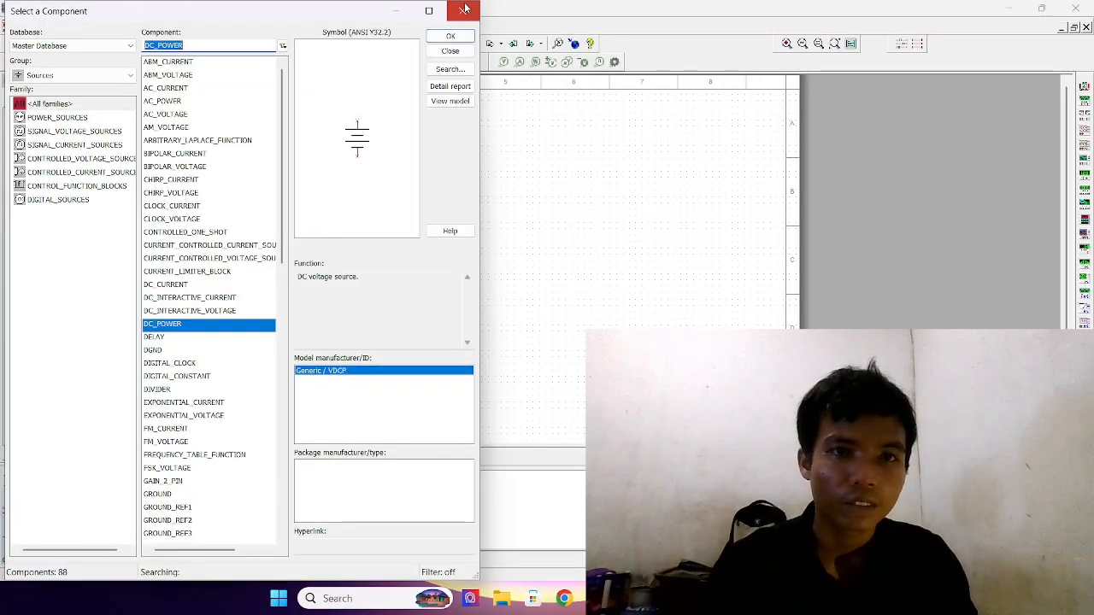
left_click(466, 8)
Set the voltage of DC source V1 to 30 V
double_click(331, 226)
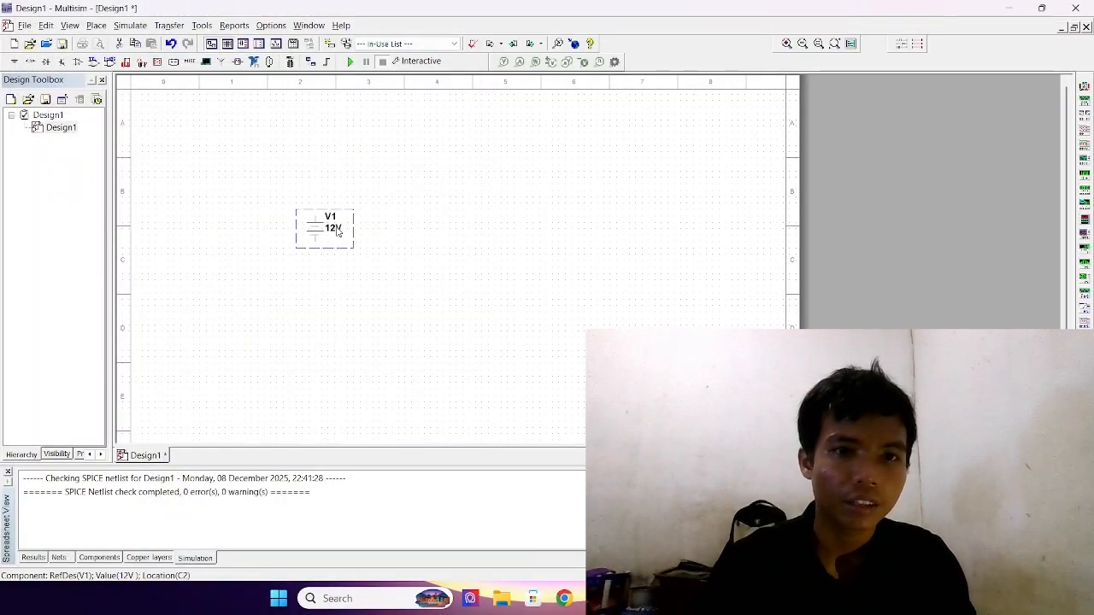
left_click(614, 176)
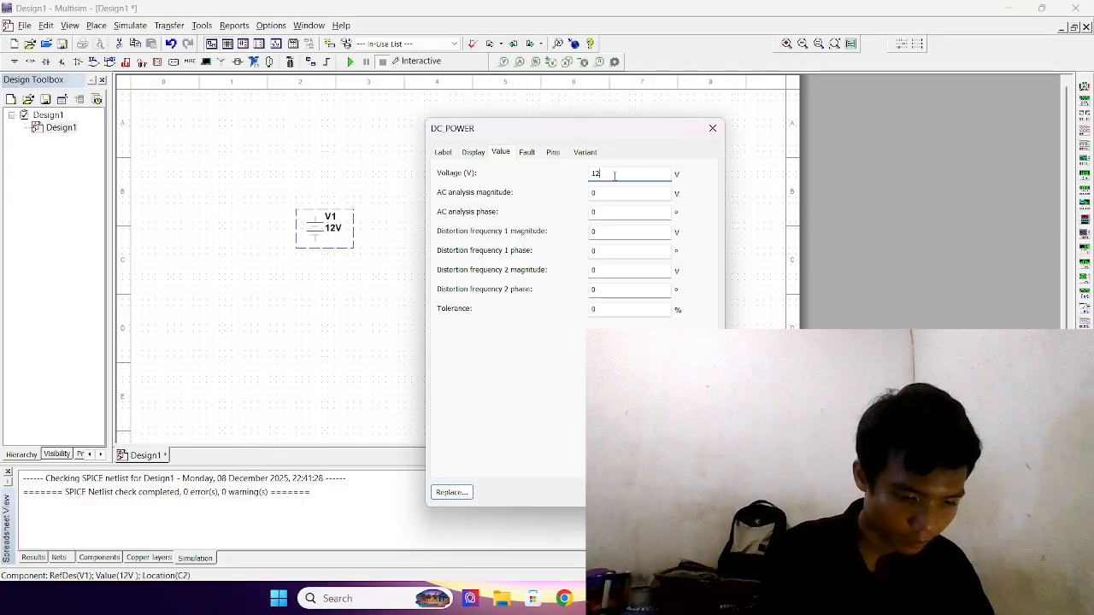
key("BackSpace")
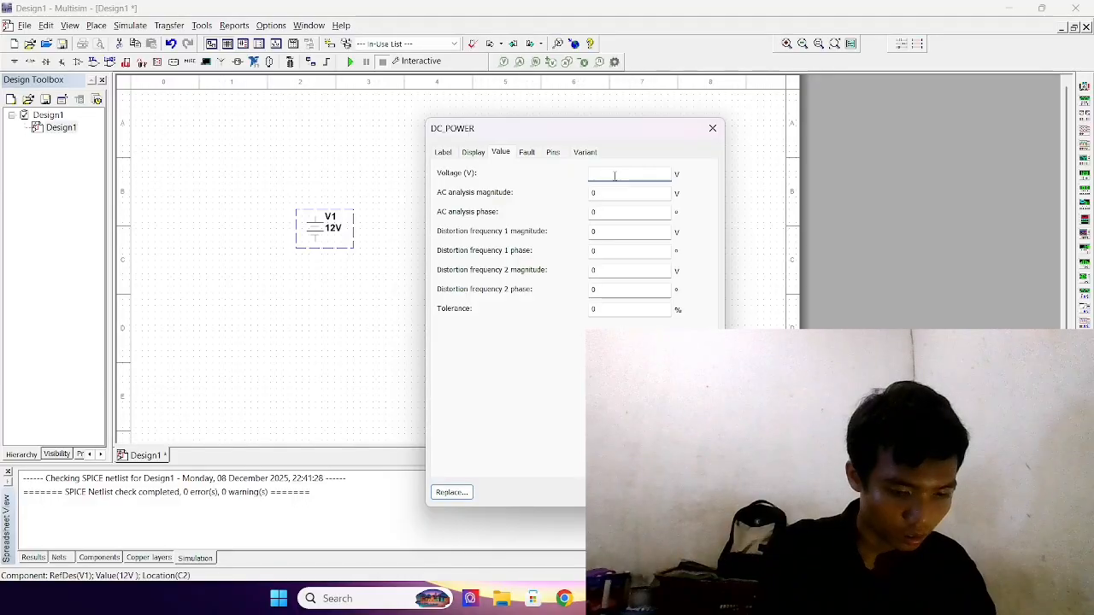
type("30")
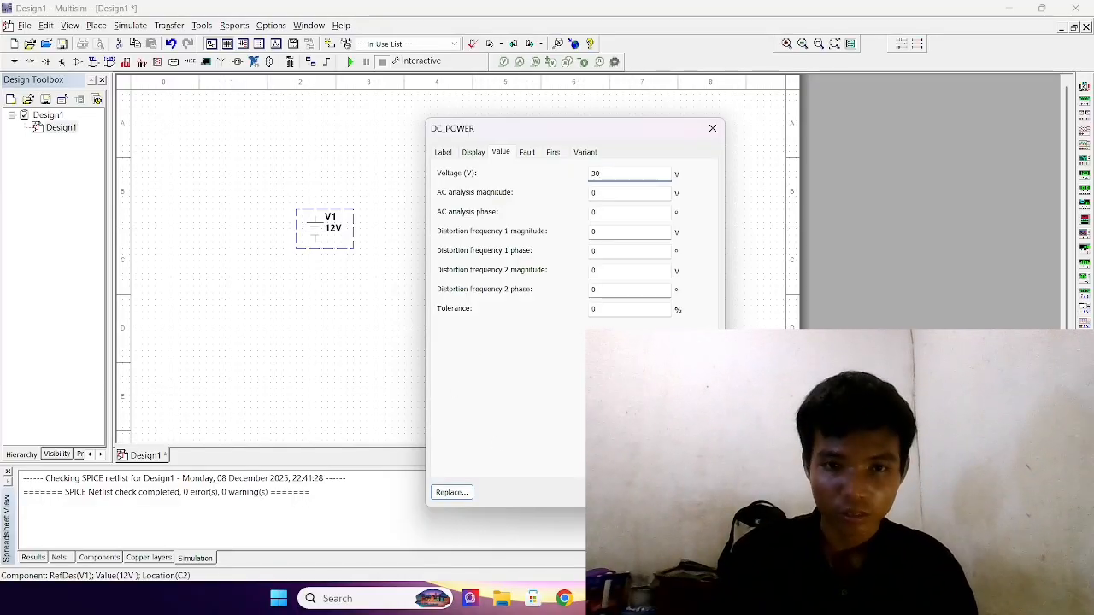
key("Return")
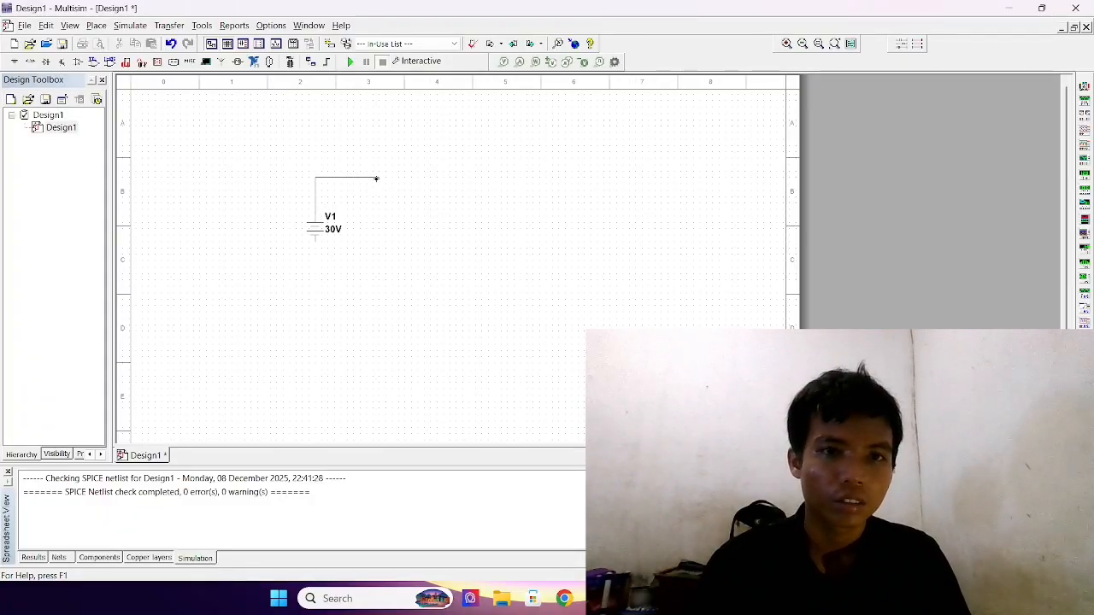
Run a wire from V1's upper terminal up and to the right, and place a 100 Ω resistor at its end
double_click(377, 179)
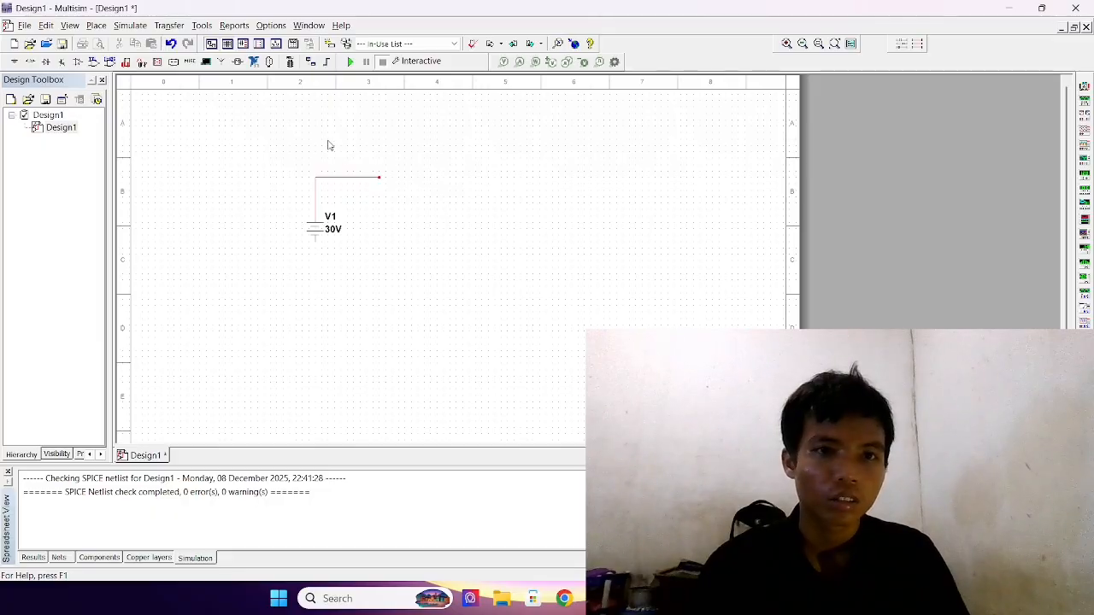
scroll(373, 196, "up", 2)
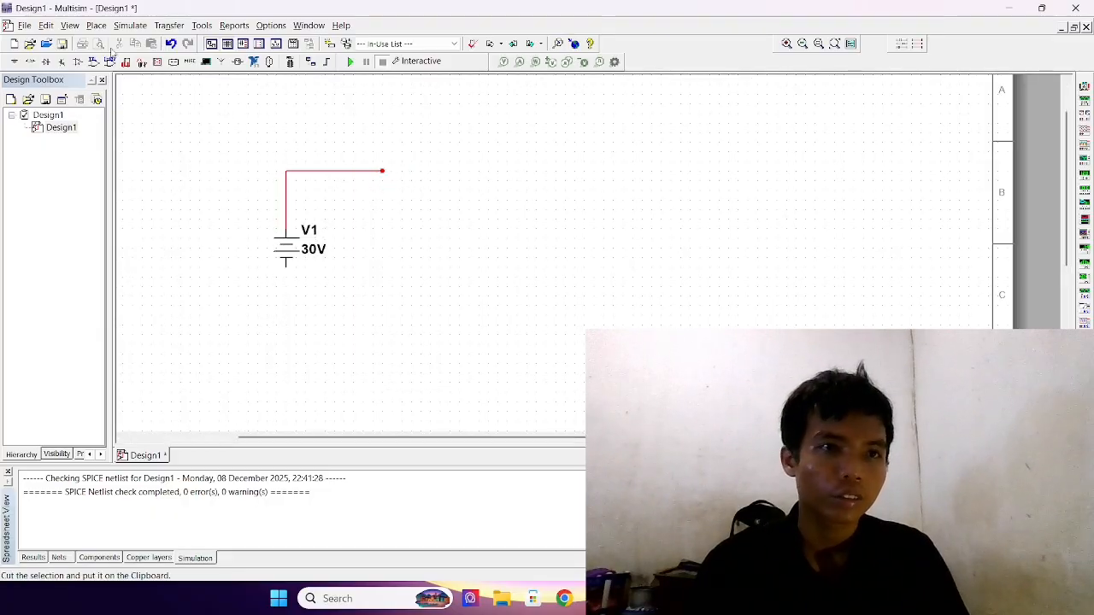
left_click(32, 64)
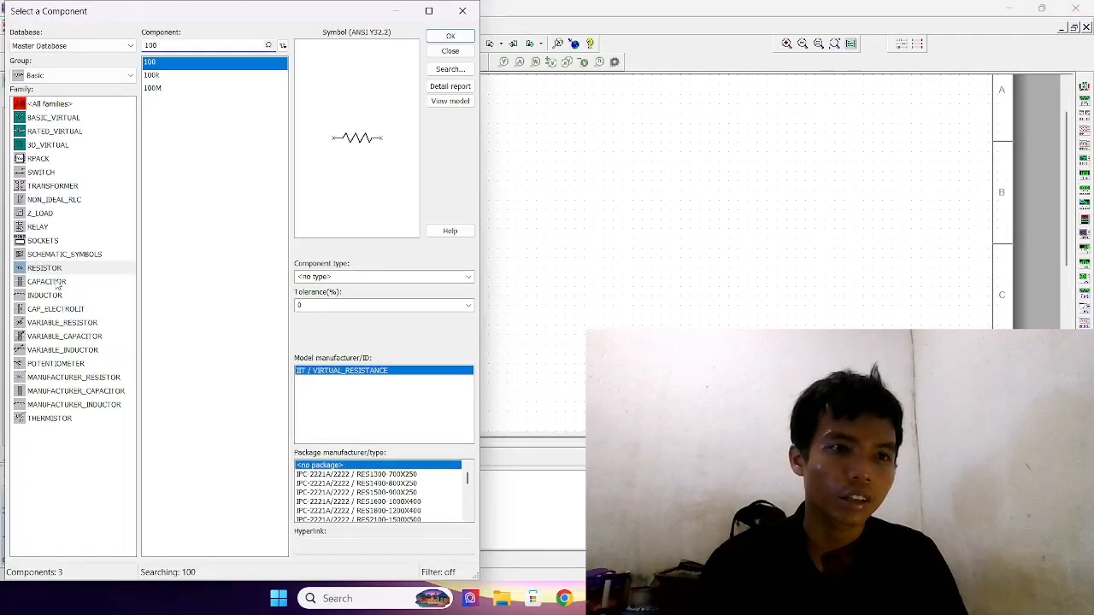
left_click(60, 268)
key("Return")
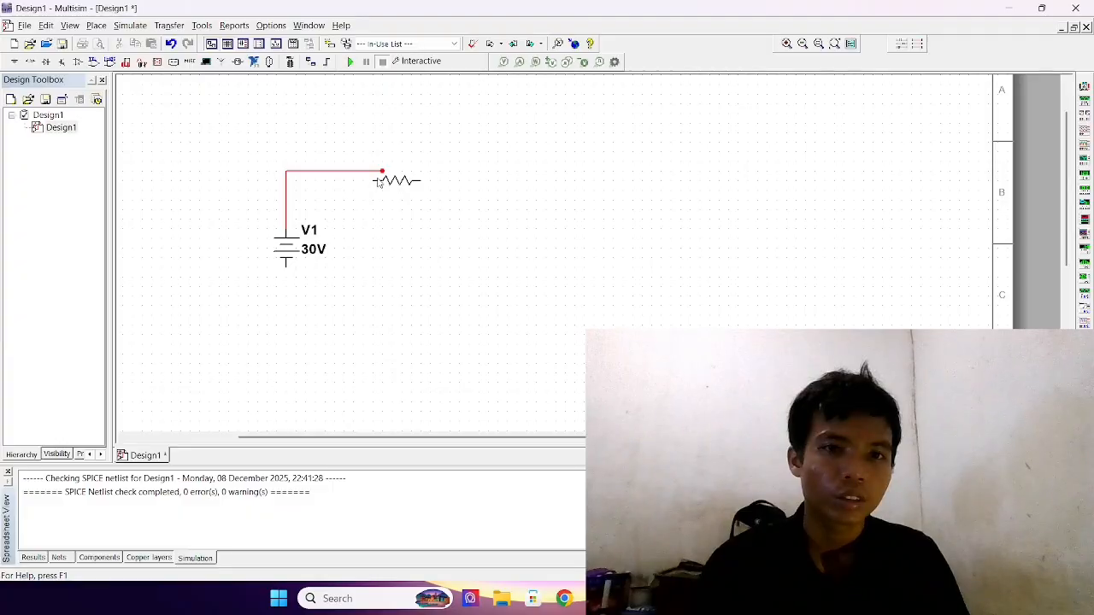
left_click(379, 181)
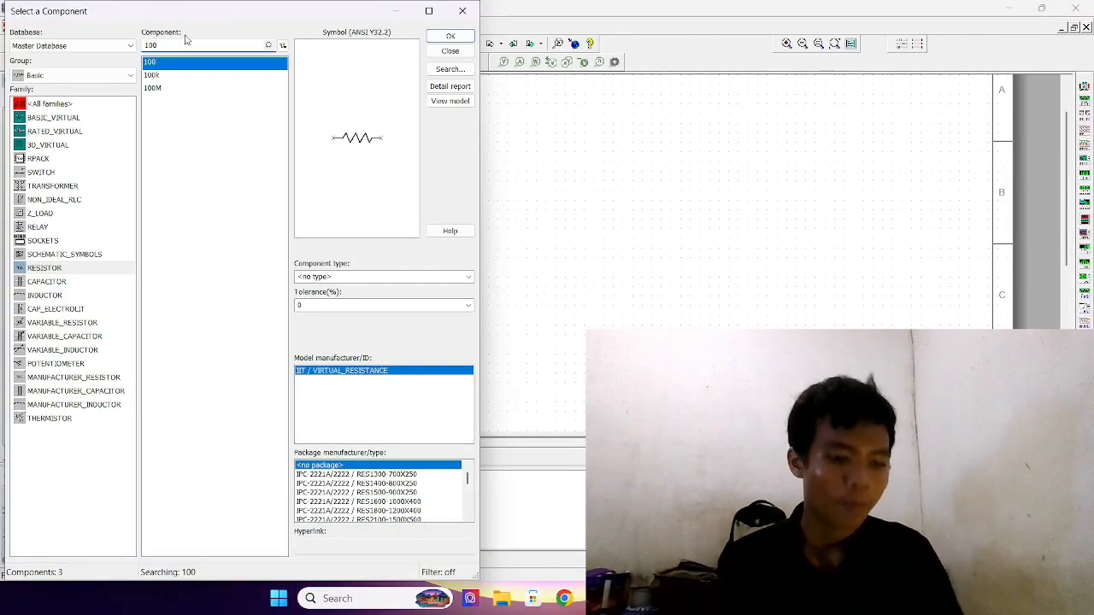
Place a 10 Ω resistor to the right of the 100 Ω resistor, in line with it
key("BackSpace")
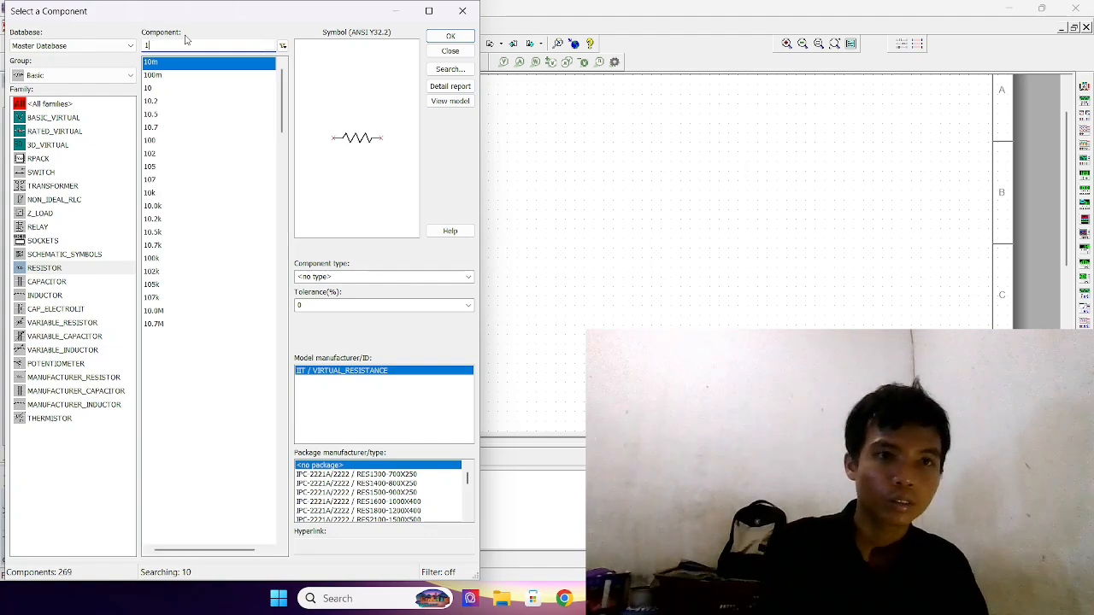
key("BackSpace")
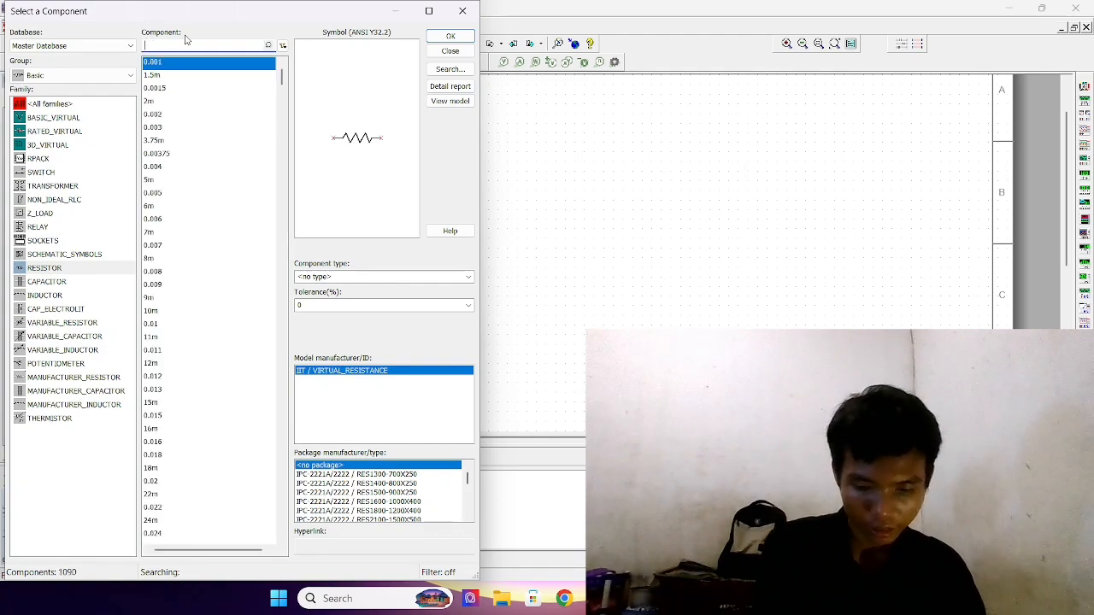
type("10")
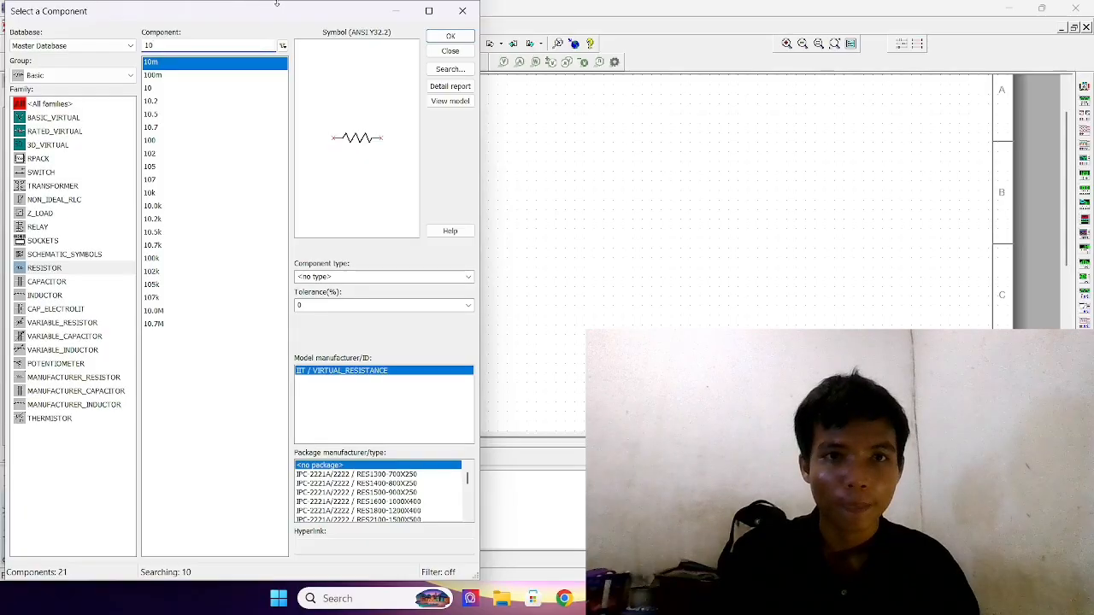
left_click(451, 36)
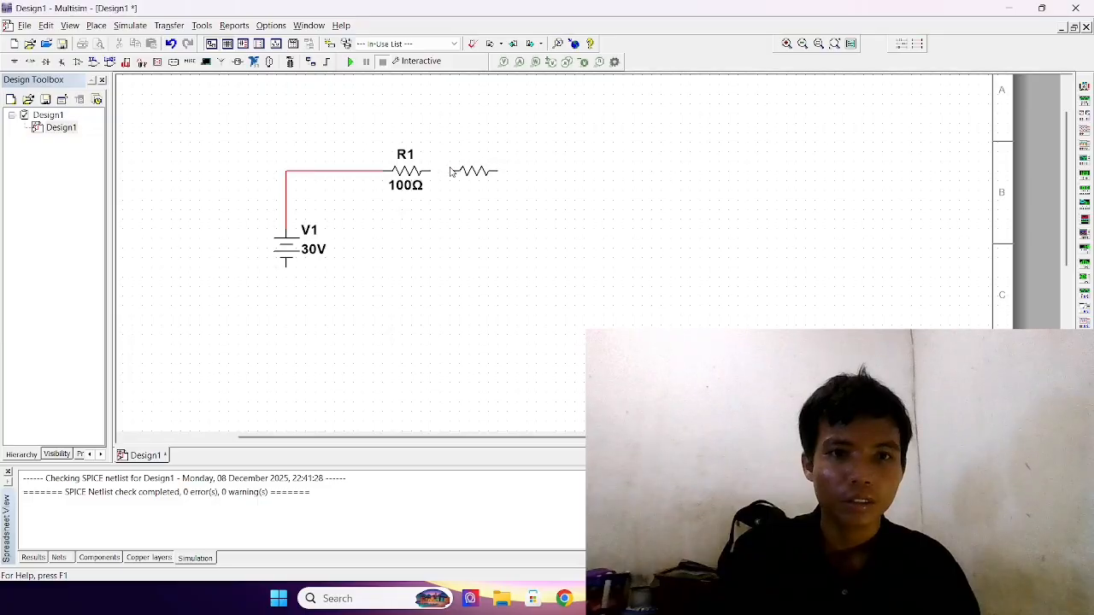
left_click(482, 171)
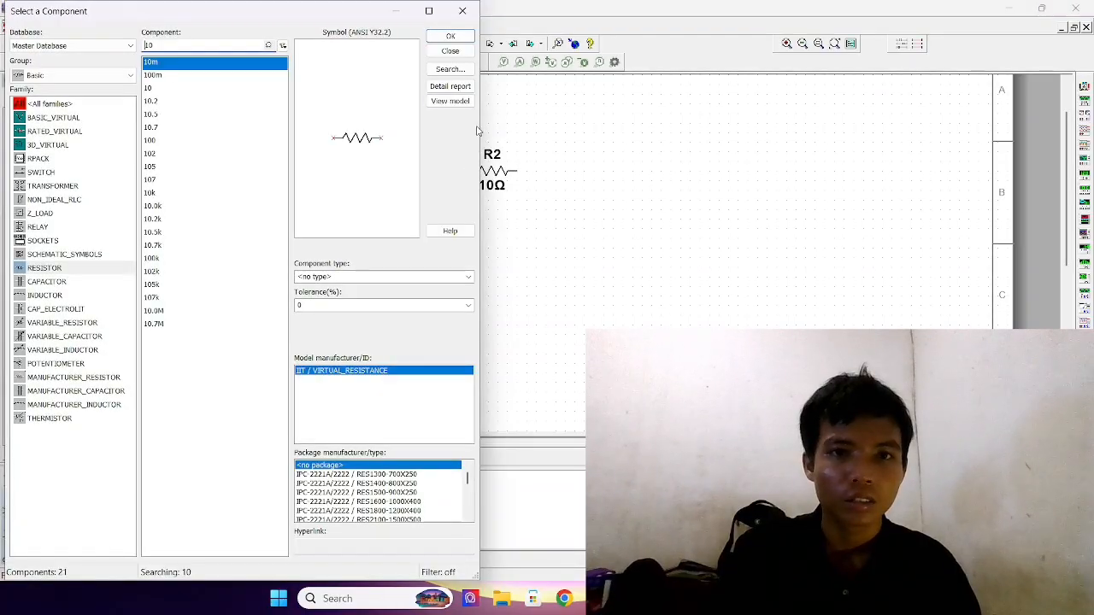
left_click(461, 12)
Delete both resistors, R2 and R1, from the schematic
left_click(512, 147)
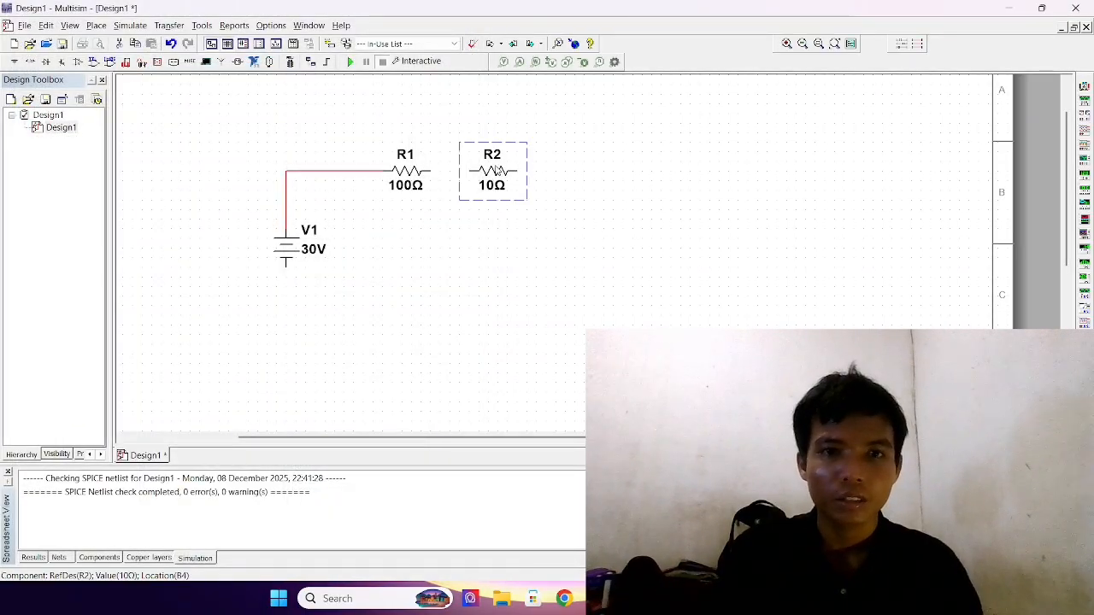
key("Delete")
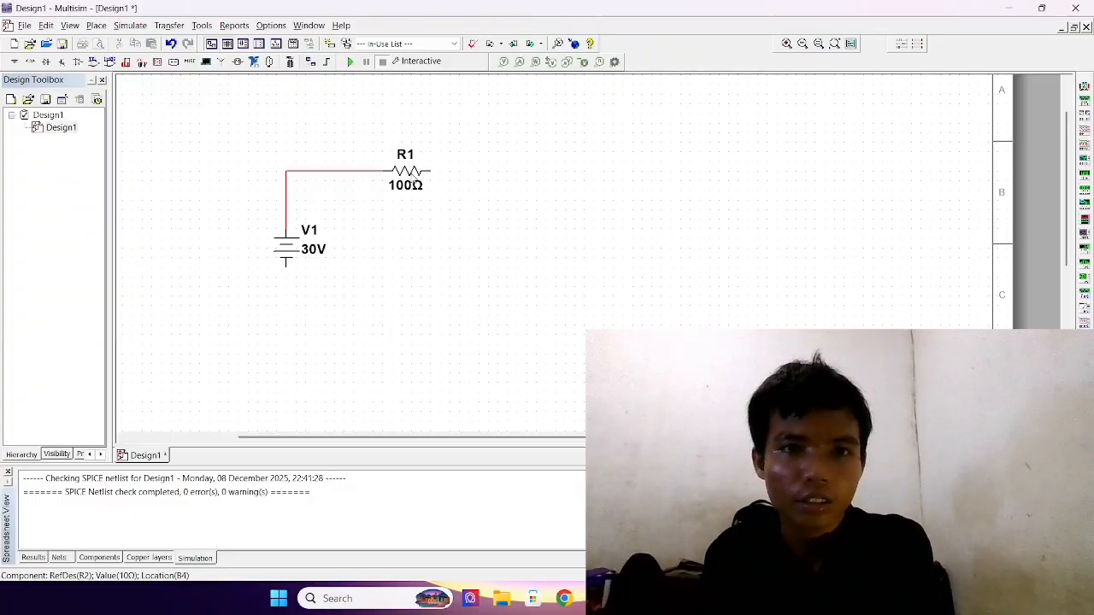
left_click_drag(399, 185, 408, 185)
left_click(409, 184)
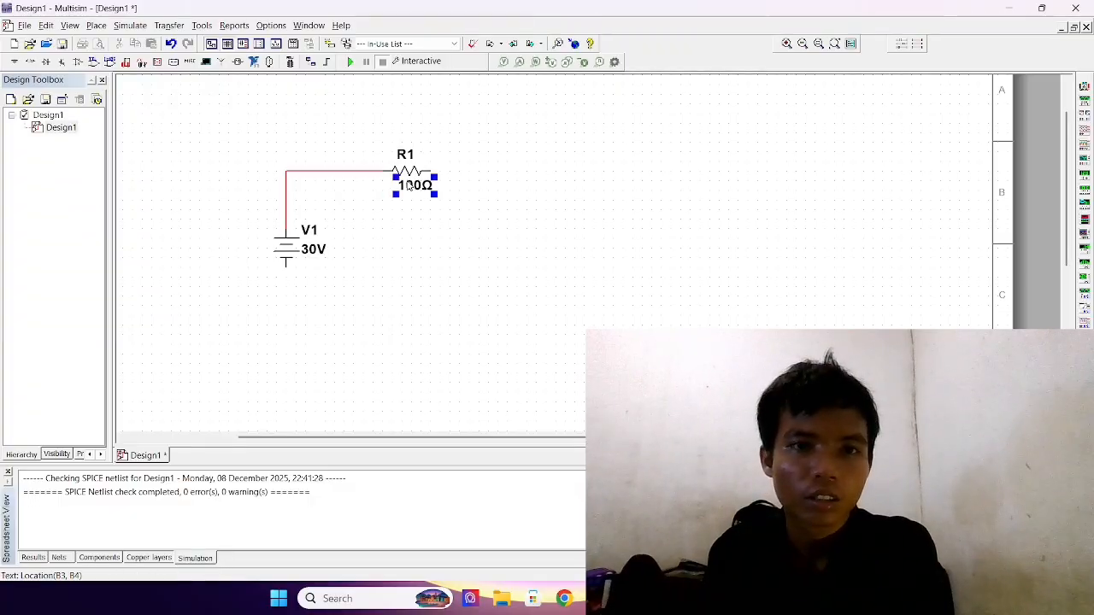
key("Delete")
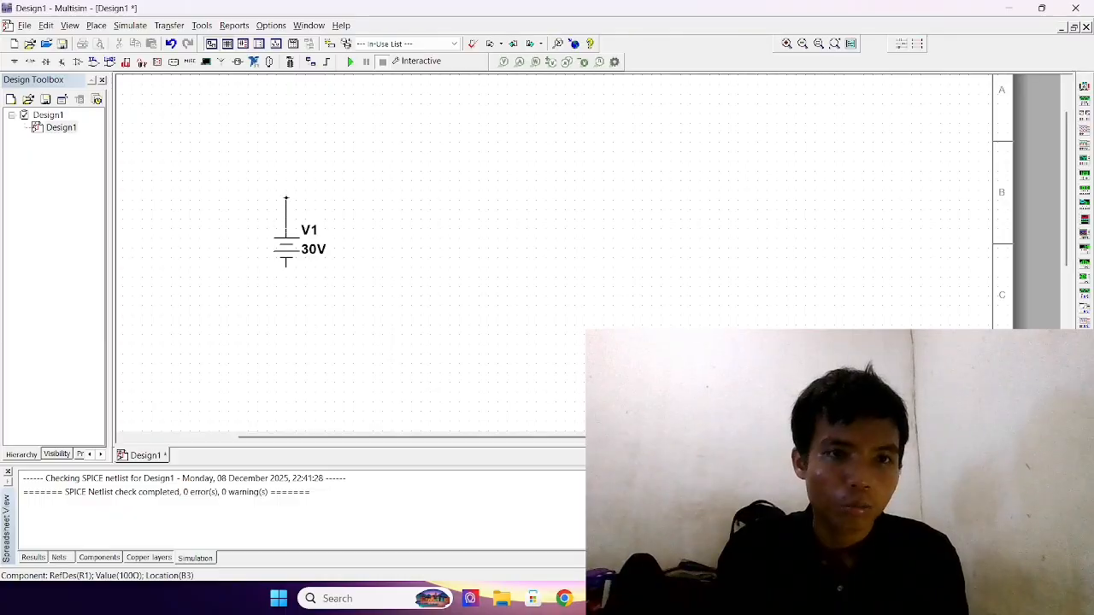
Wire V1's upper terminal up and to the right, and place one 10 Ω resistor from the RESISTOR family at the wire's end
double_click(382, 170)
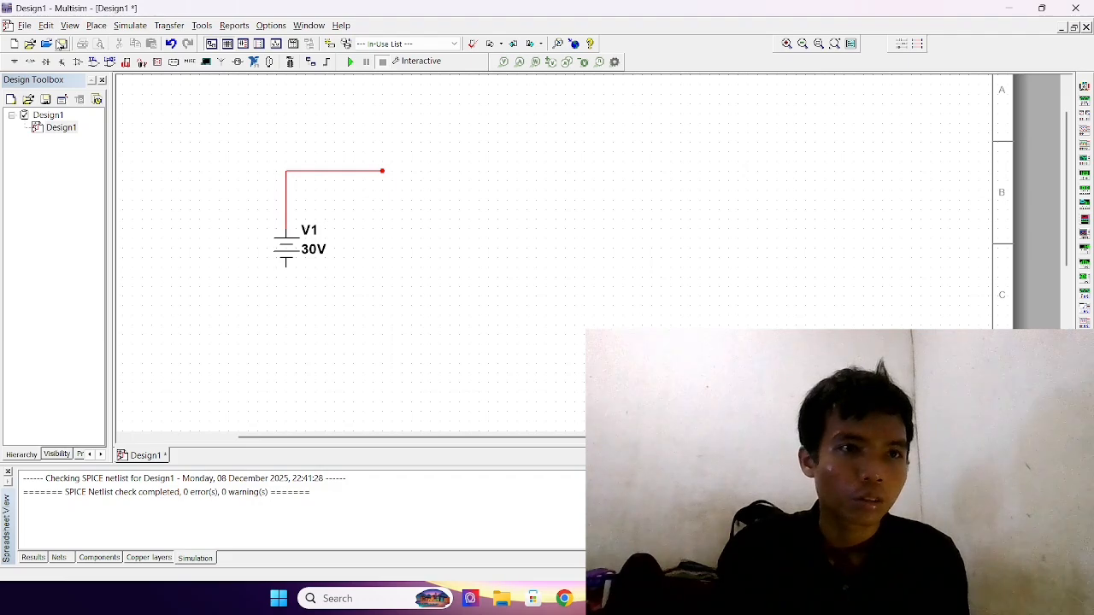
left_click(30, 62)
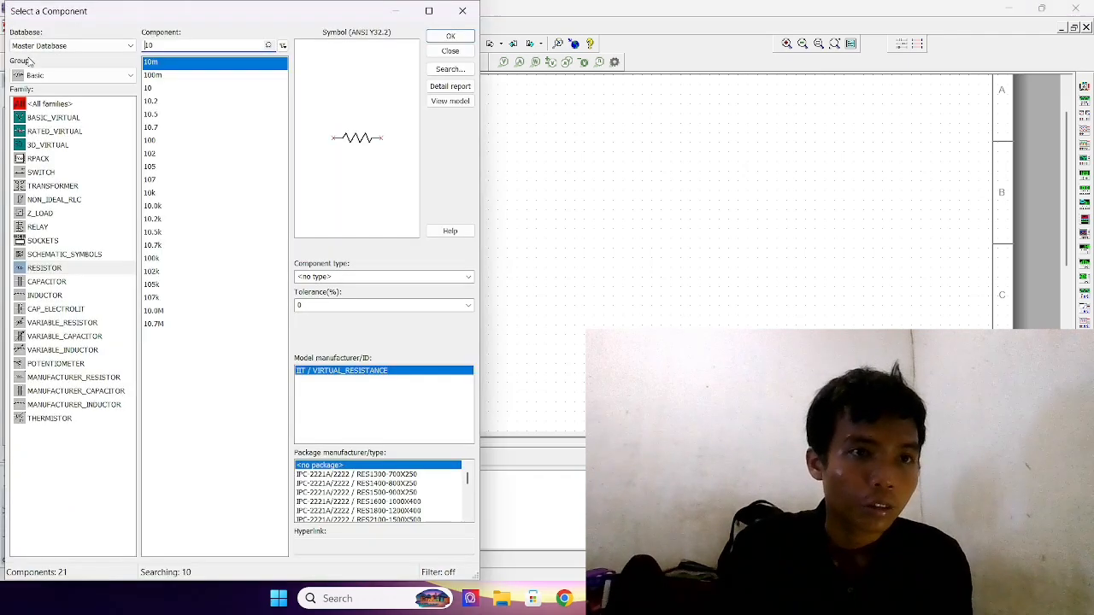
left_click(57, 270)
left_click(187, 41)
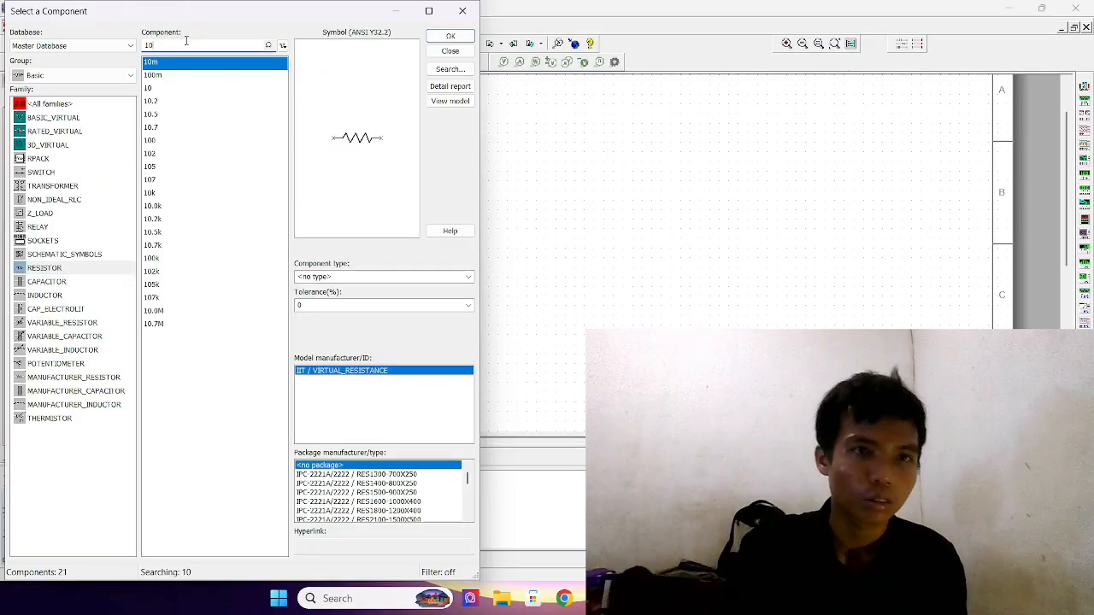
key("BackSpace")
key("BackSpace")
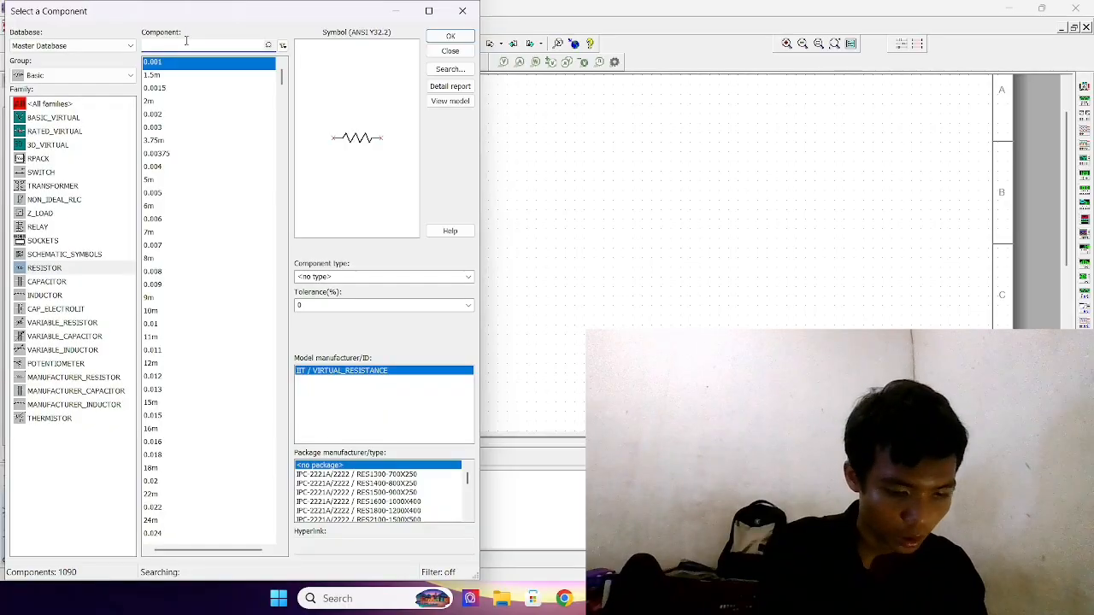
type("10")
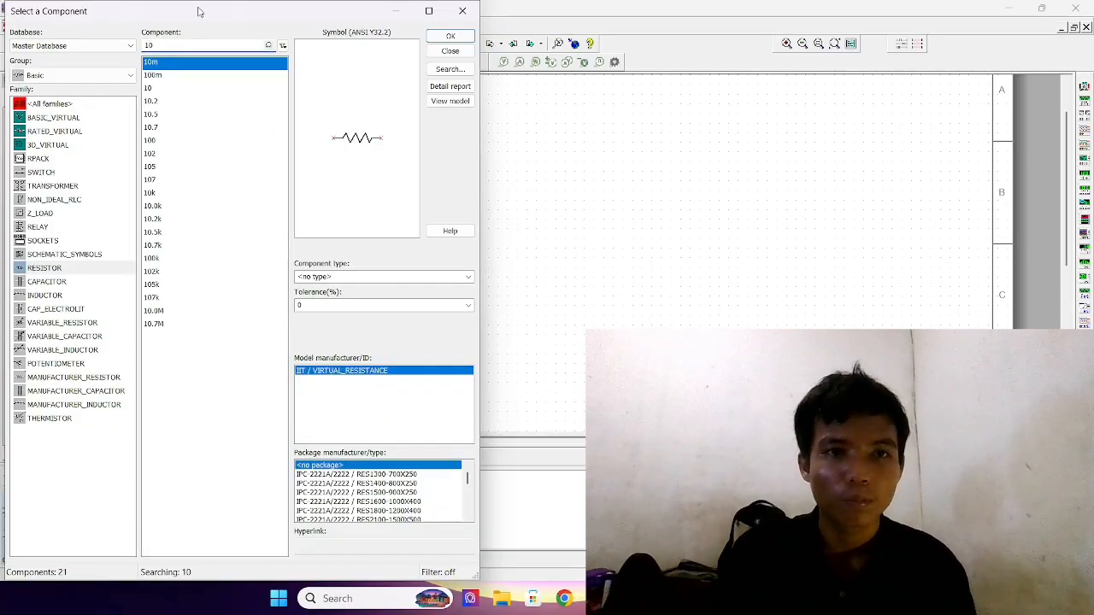
left_click(451, 36)
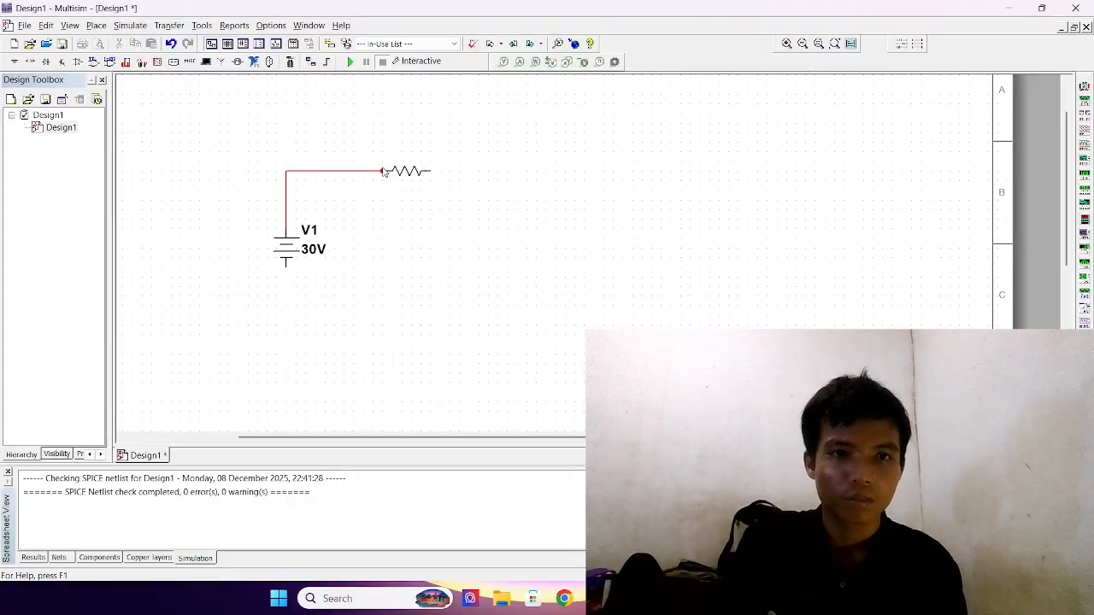
left_click(394, 175)
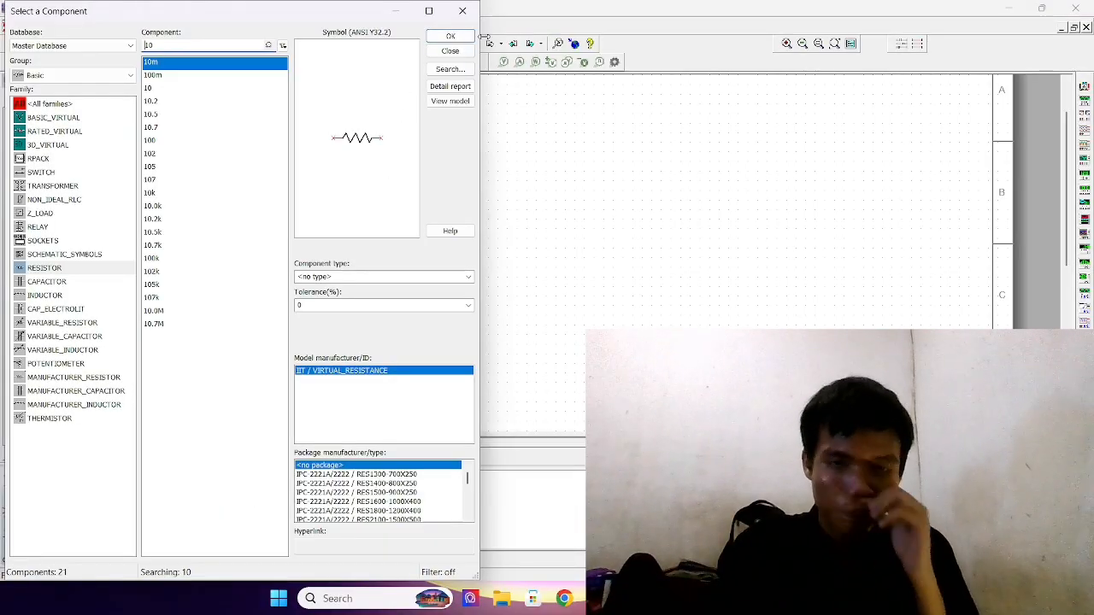
left_click(461, 13)
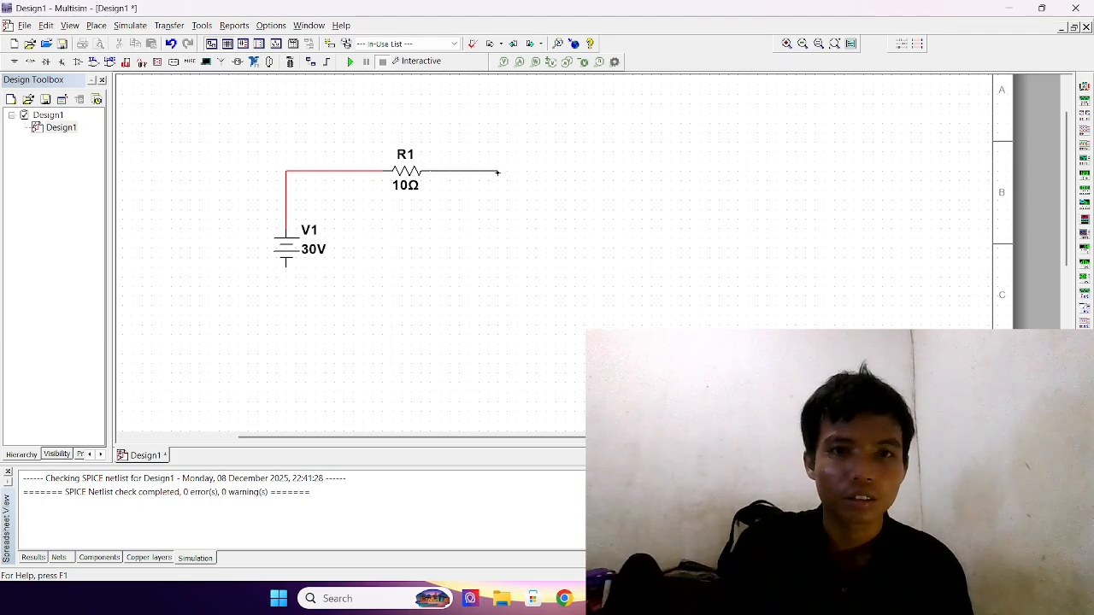
Extend a wire to the right from R1's free terminal and place one 5 Ω resistor in series at its end
left_click(498, 171)
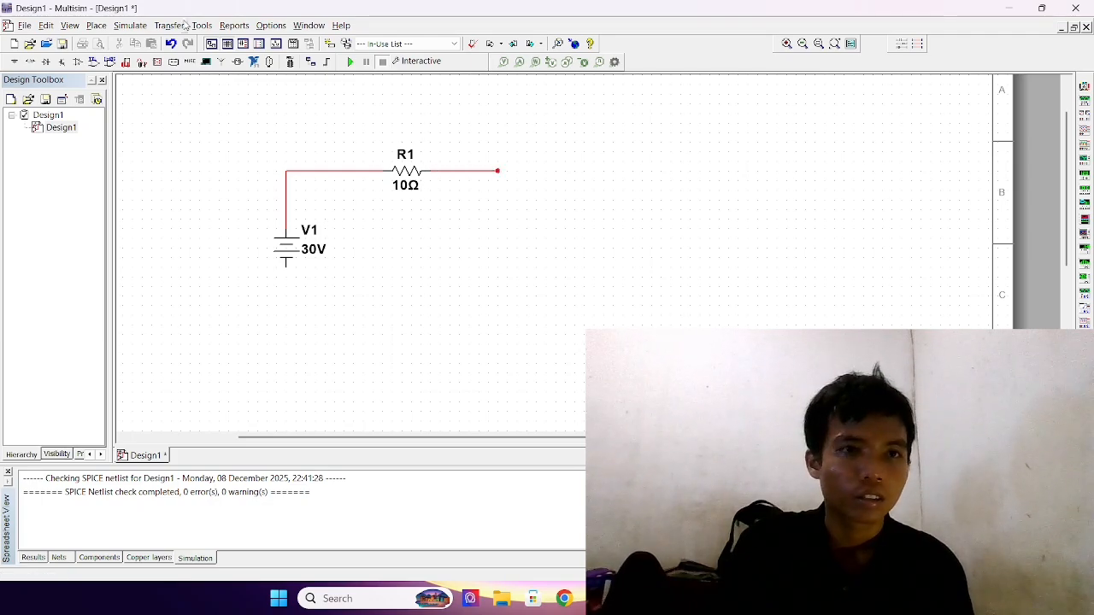
left_click(31, 61)
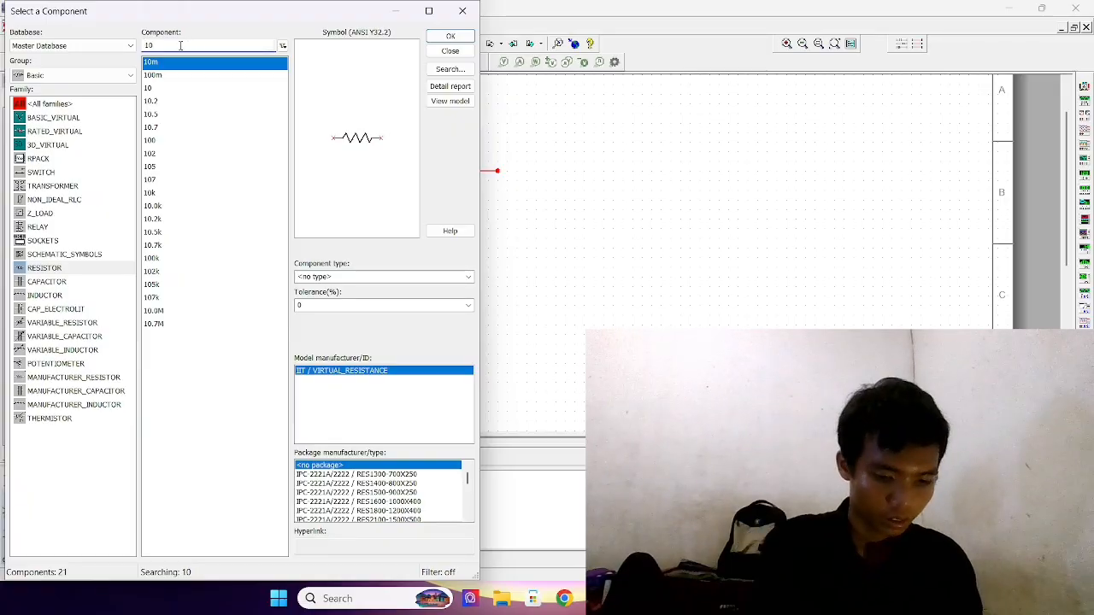
key("BackSpace")
key("BackSpace")
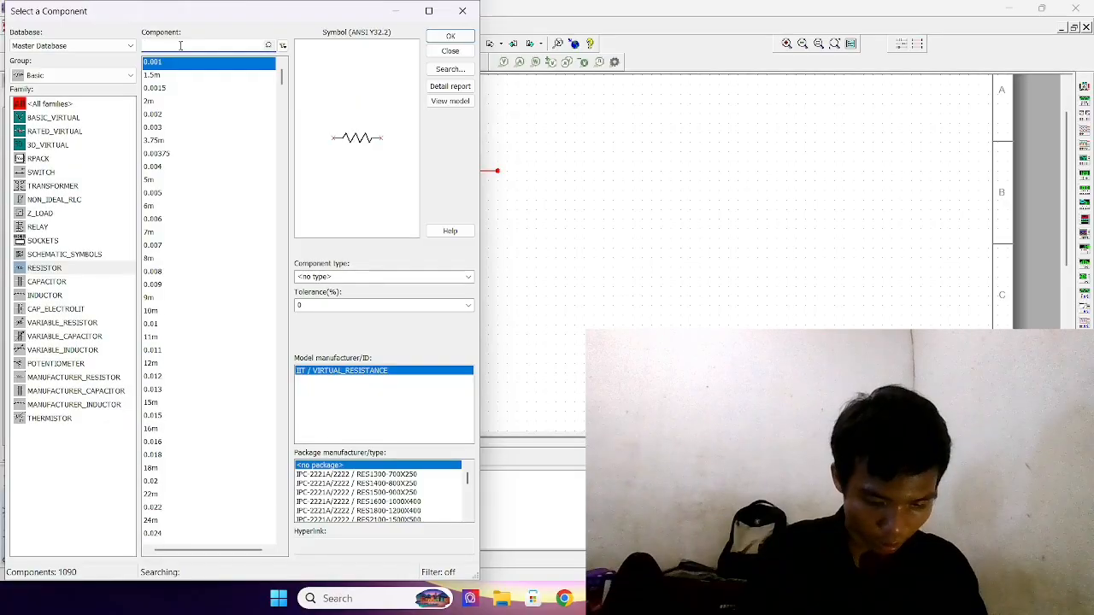
type("5")
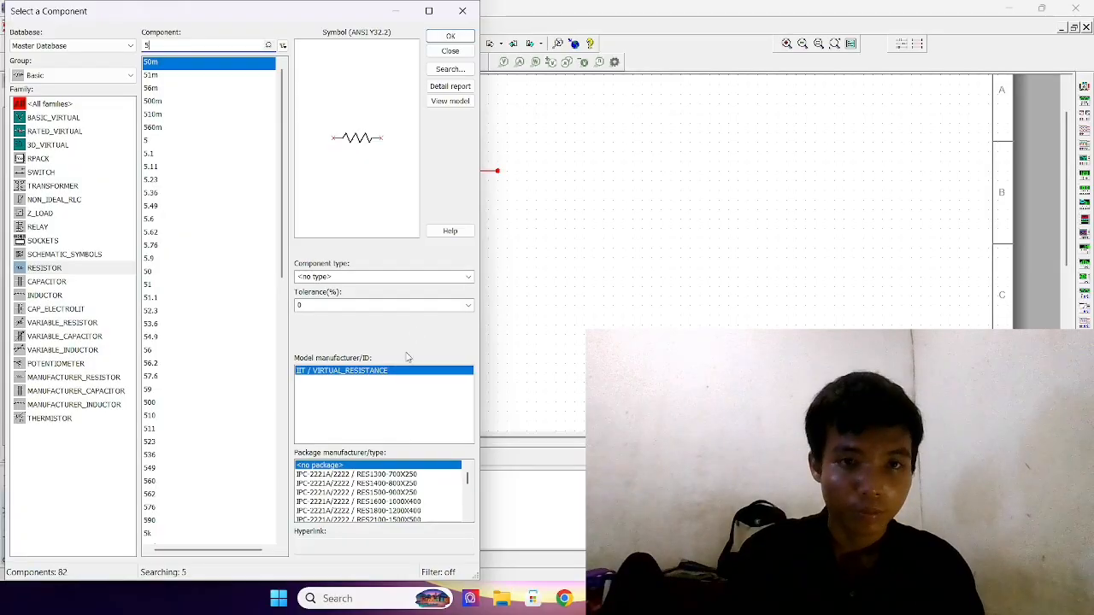
left_click(450, 37)
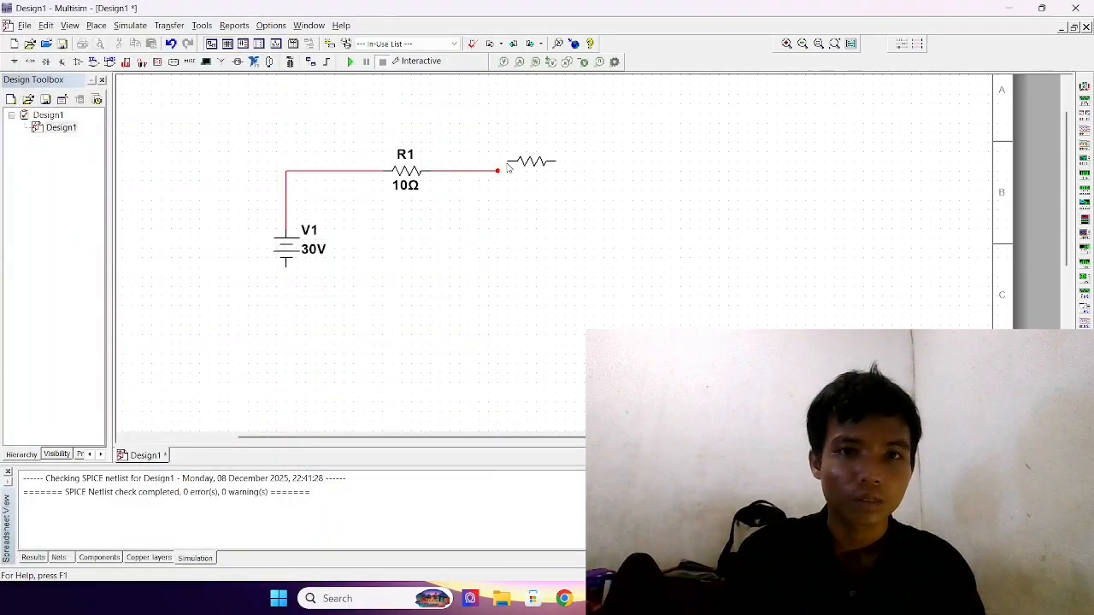
left_click(503, 171)
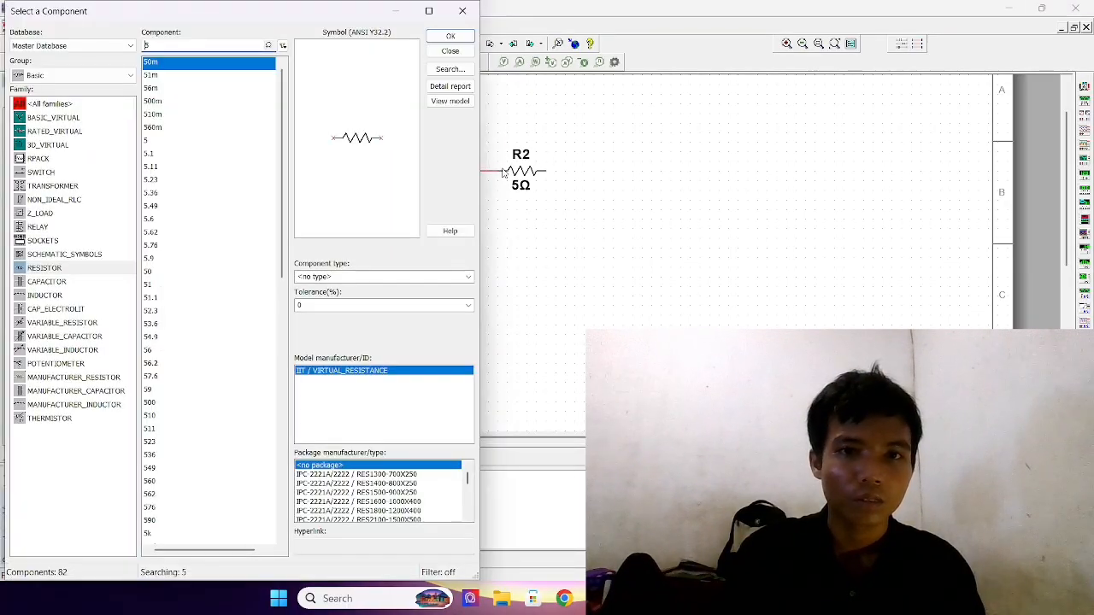
left_click(463, 10)
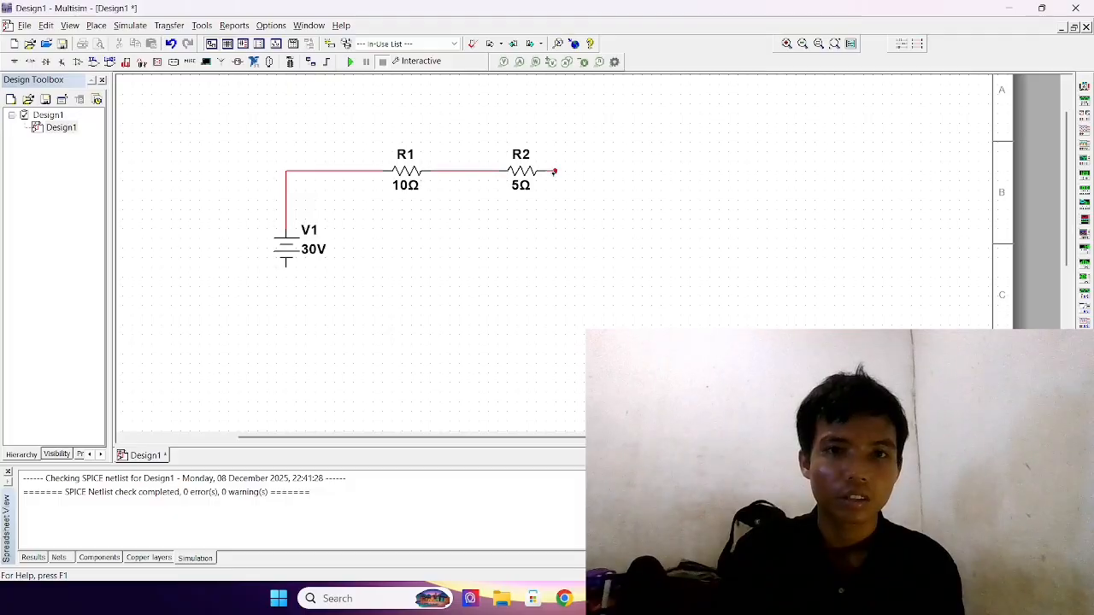
left_click(525, 172)
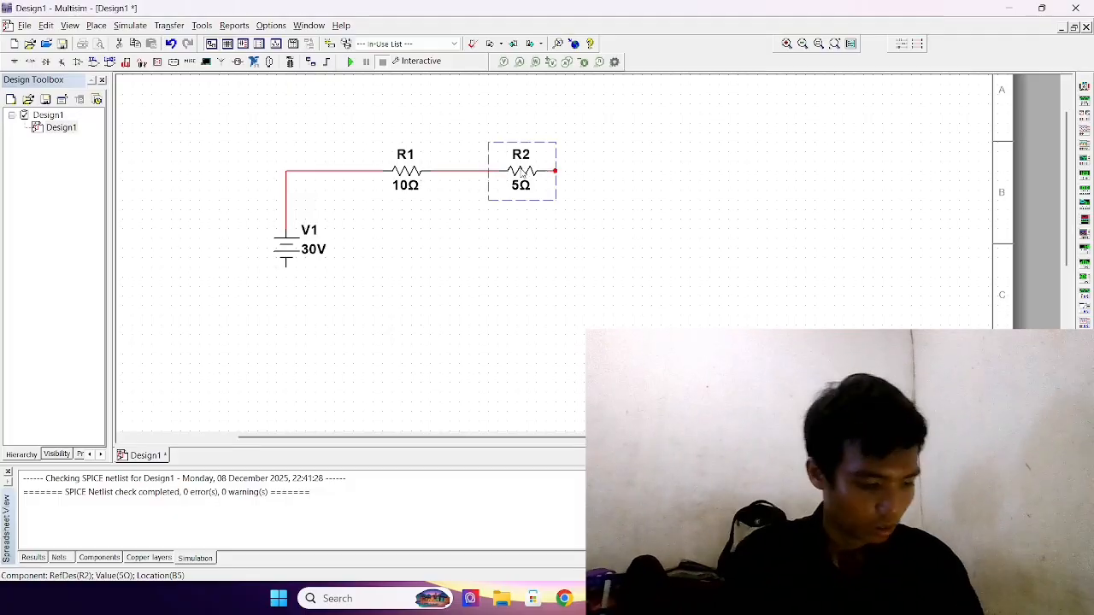
Delete the 5 Ω resistor R2 and draw a new wire from R1's free terminal to the right and down, ending level with V1
key("ctrl+r")
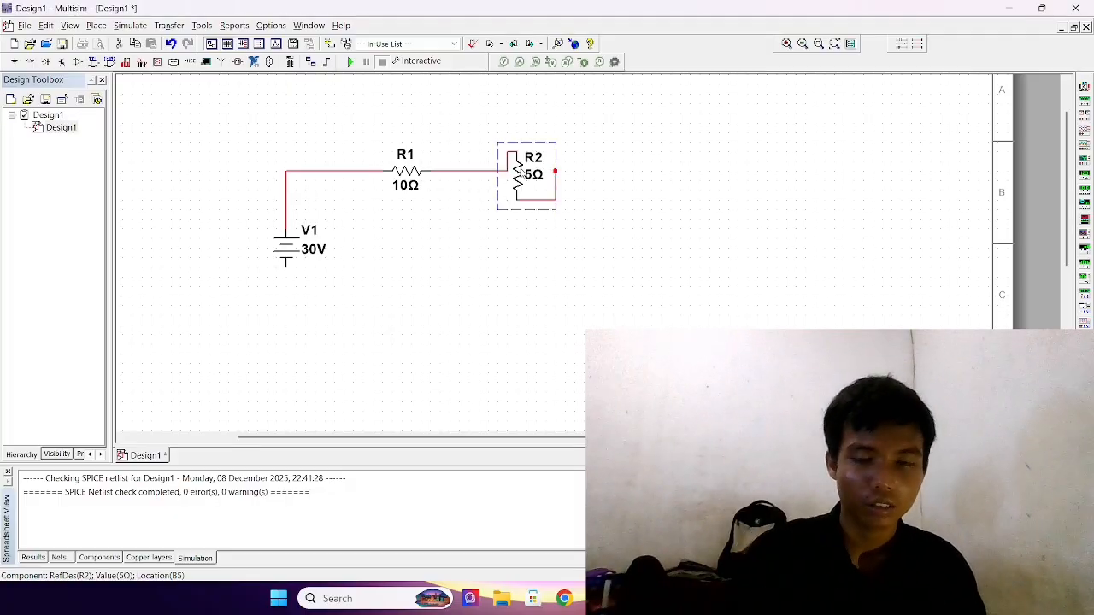
key("Delete")
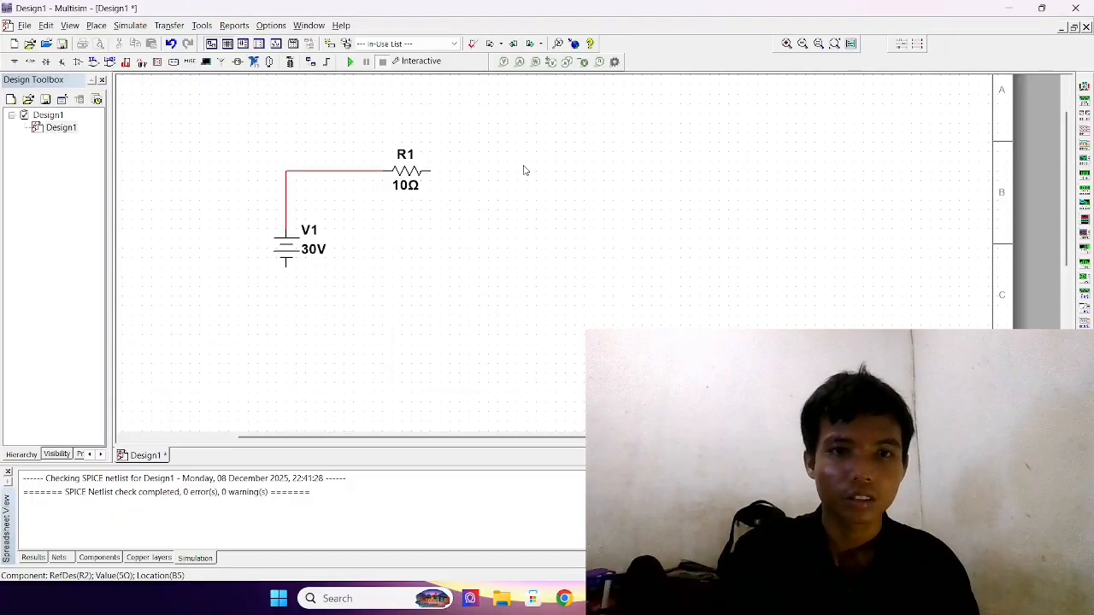
left_click(432, 172)
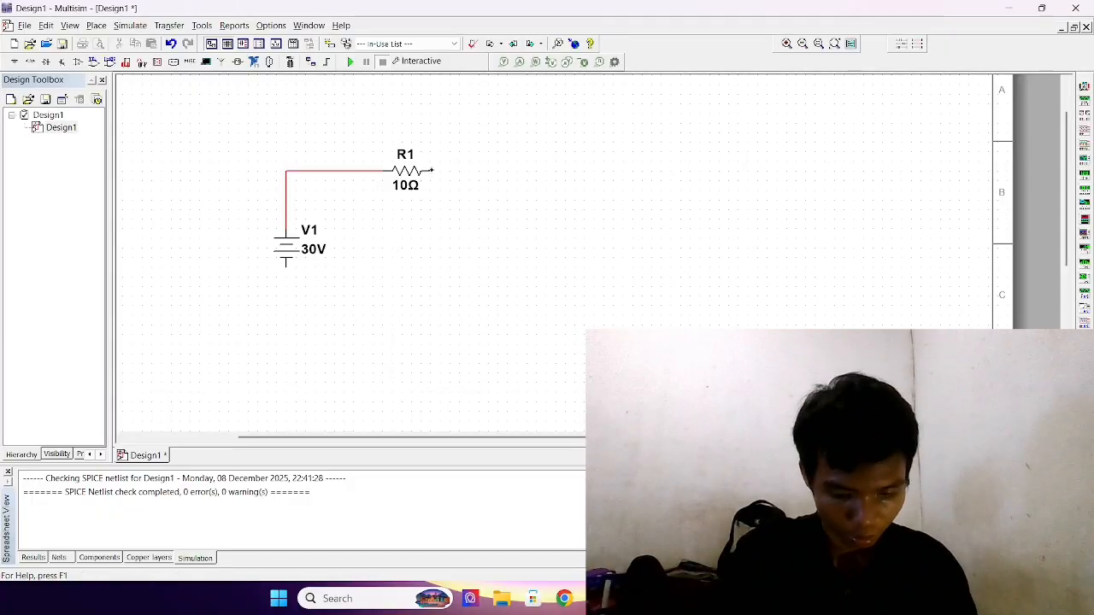
double_click(487, 227)
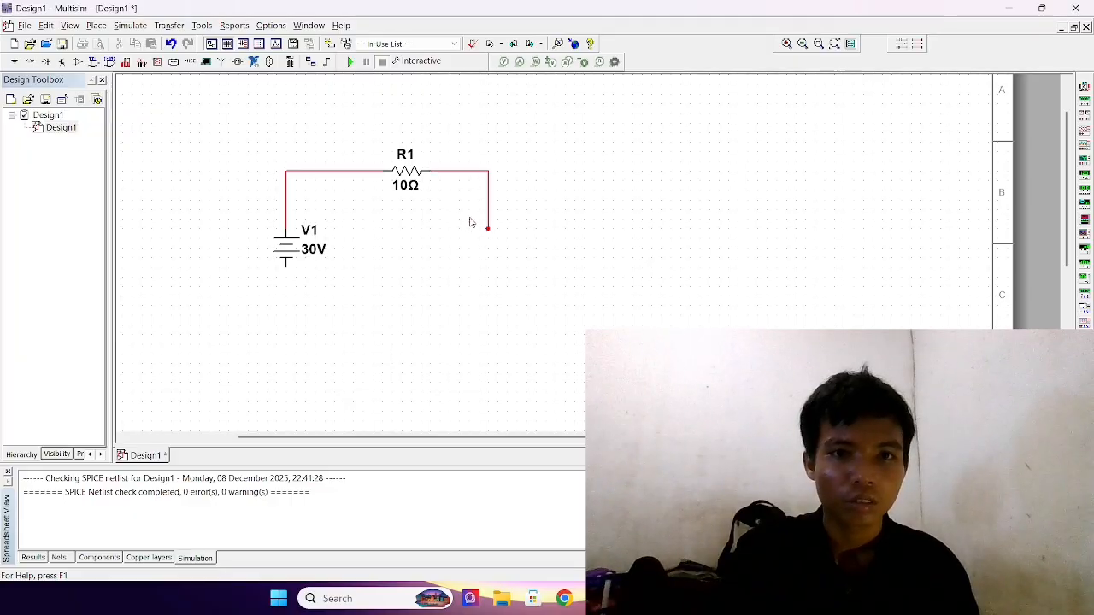
Place one 5 Ω resistor, rotated to vertical, at the lower end of the wire coming from R1
left_click(32, 62)
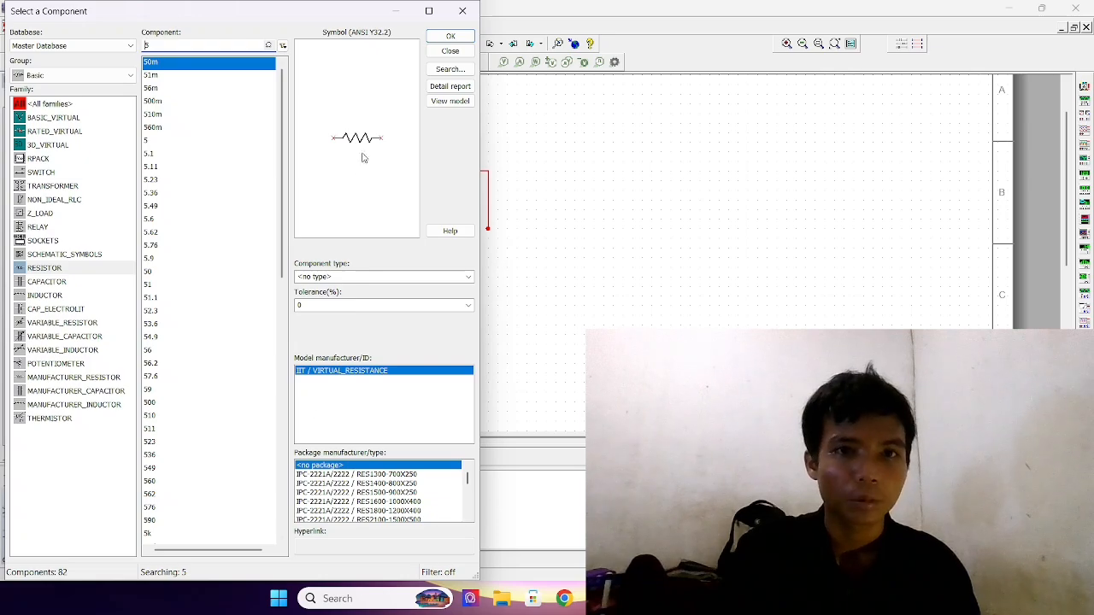
left_click(434, 38)
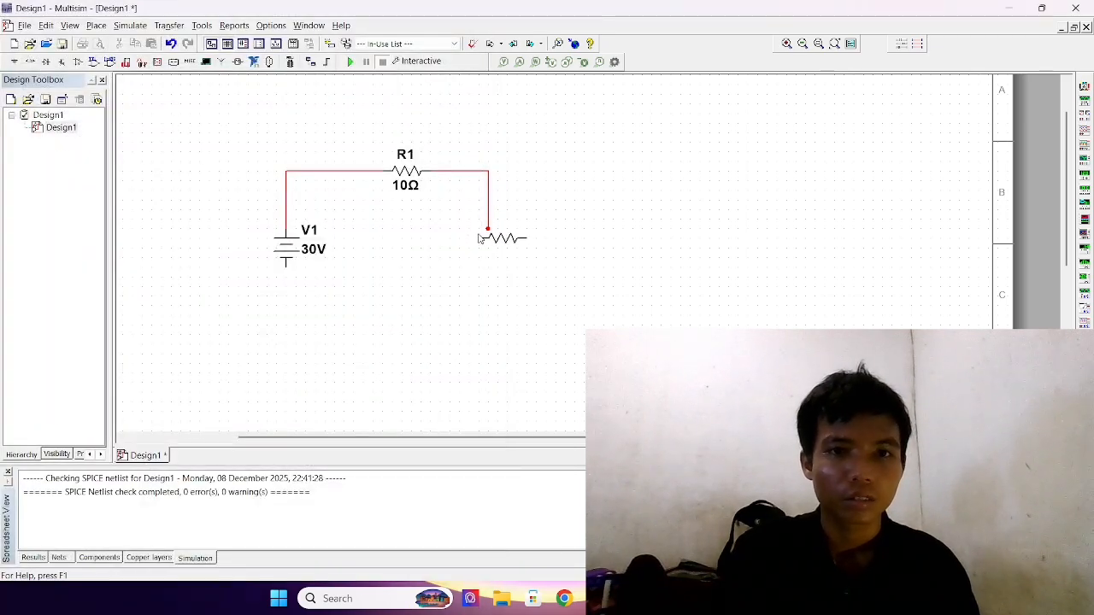
key("ctrl+r")
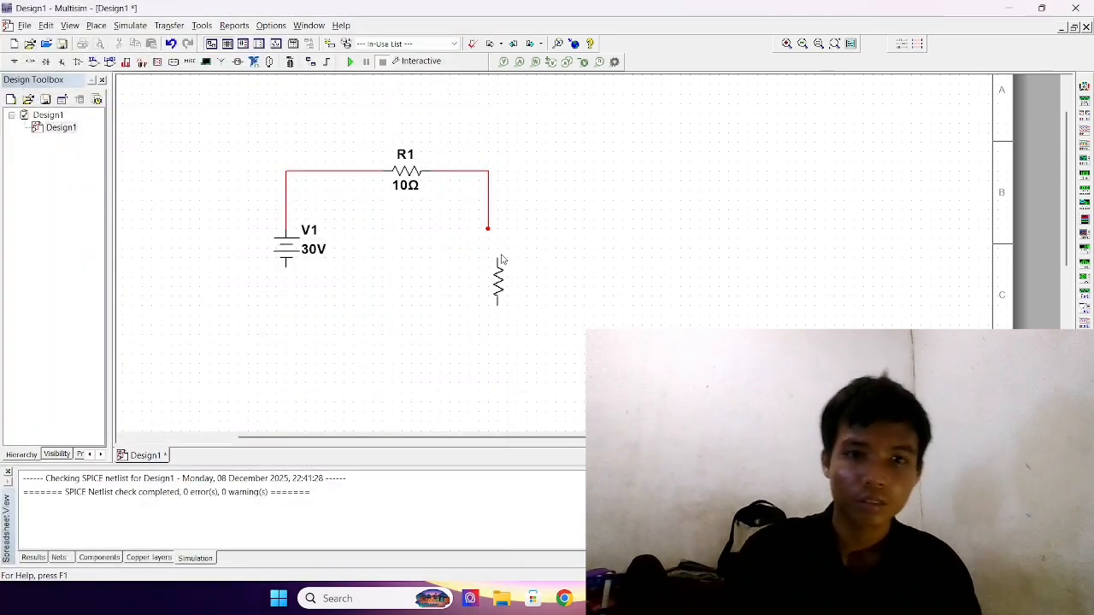
key("Escape")
left_click(488, 230)
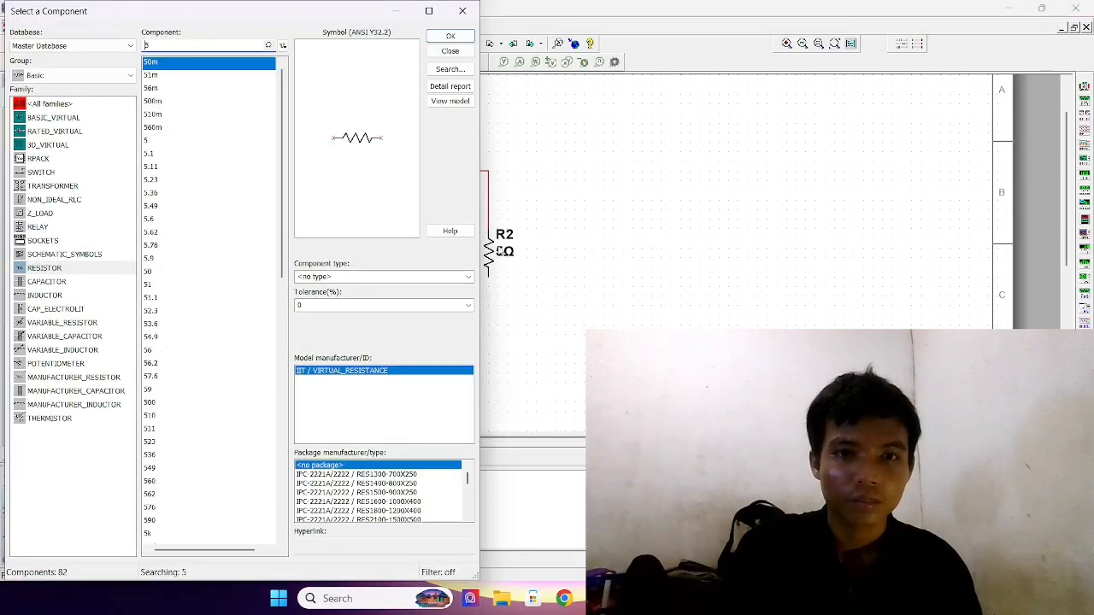
left_click(462, 10)
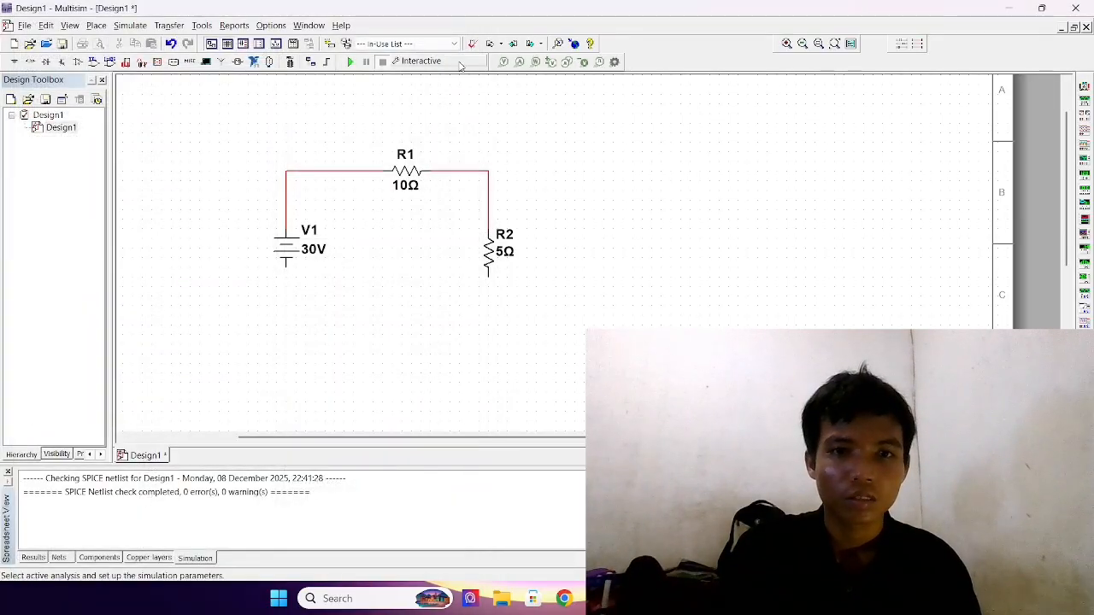
Wire R2's lower terminal down and to the left, and place one horizontal 15 Ω resistor near the wire's end
left_click(489, 277)
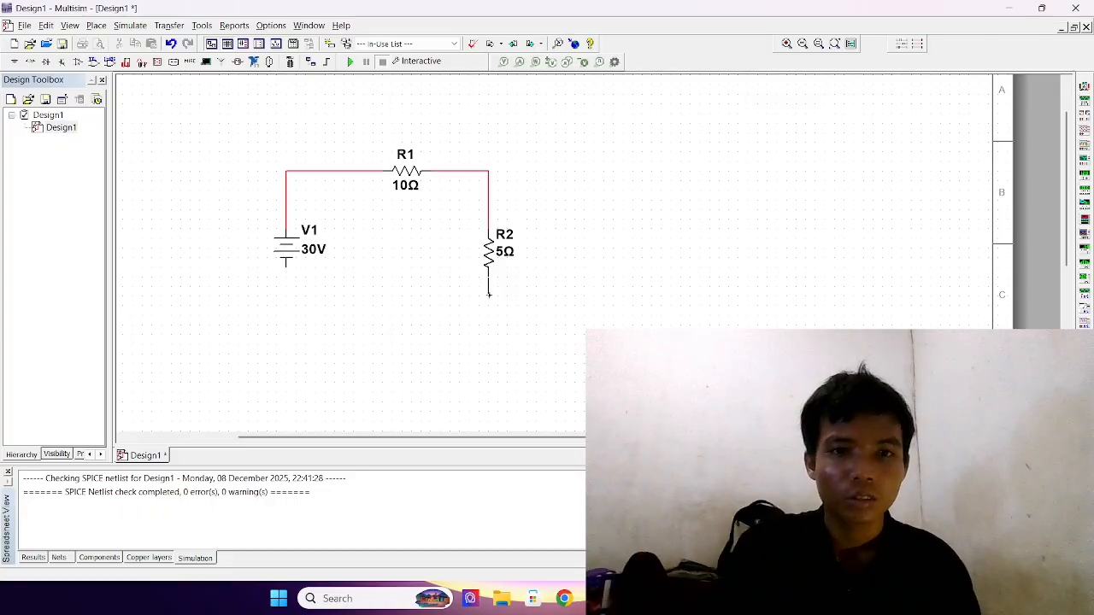
left_click(421, 305)
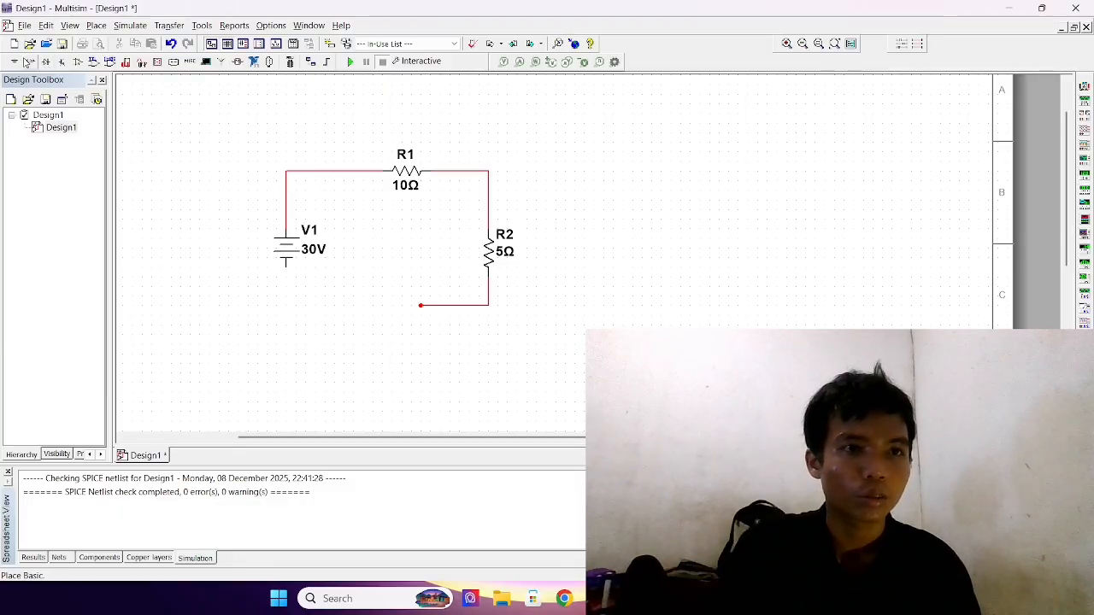
left_click(30, 62)
left_click(172, 45)
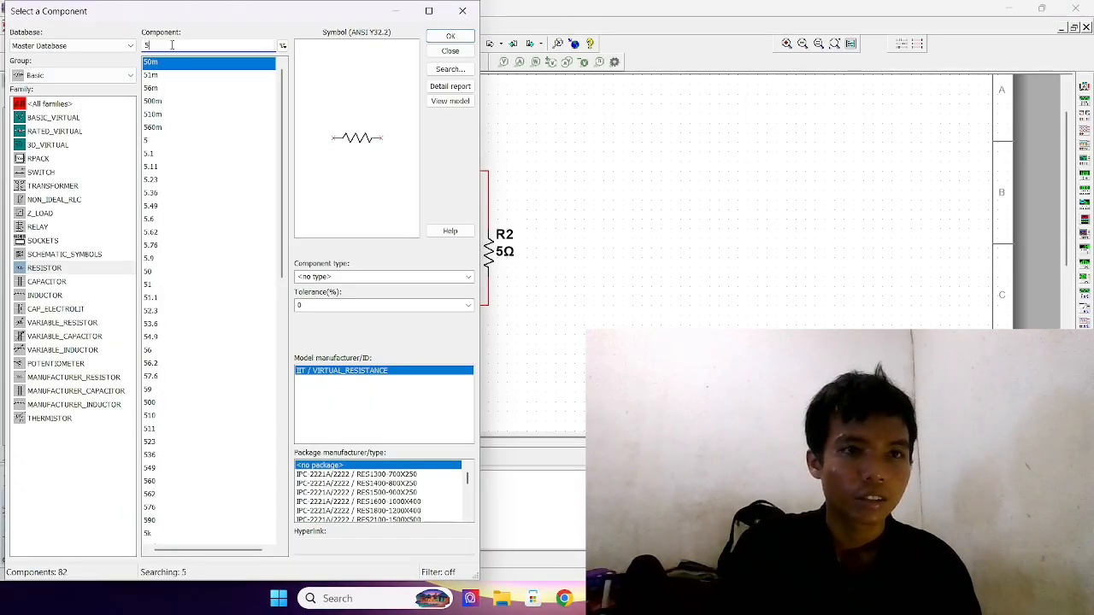
key("BackSpace")
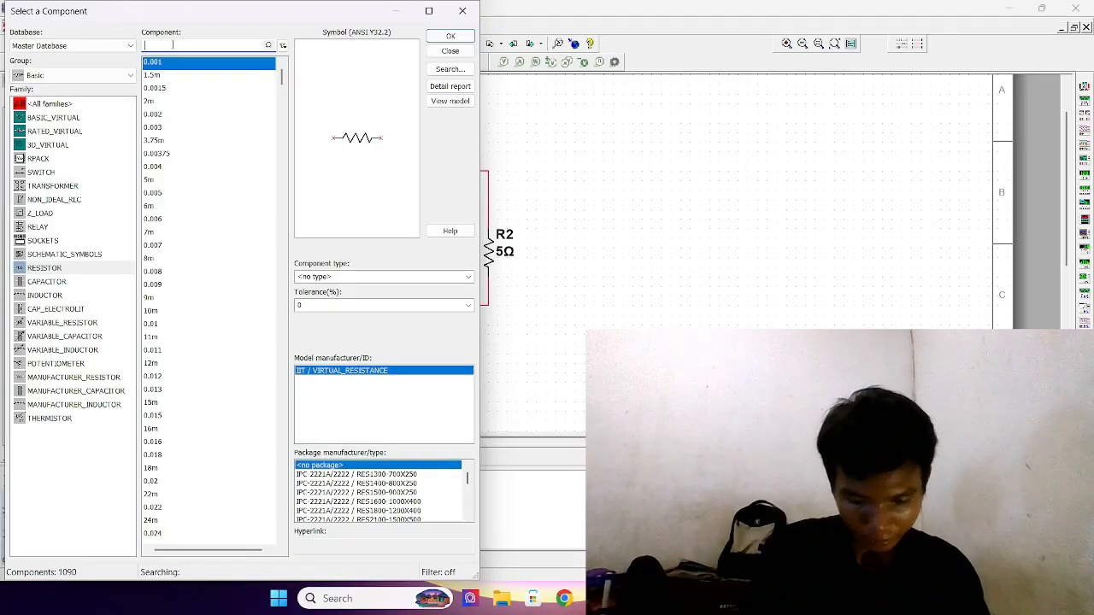
type("15")
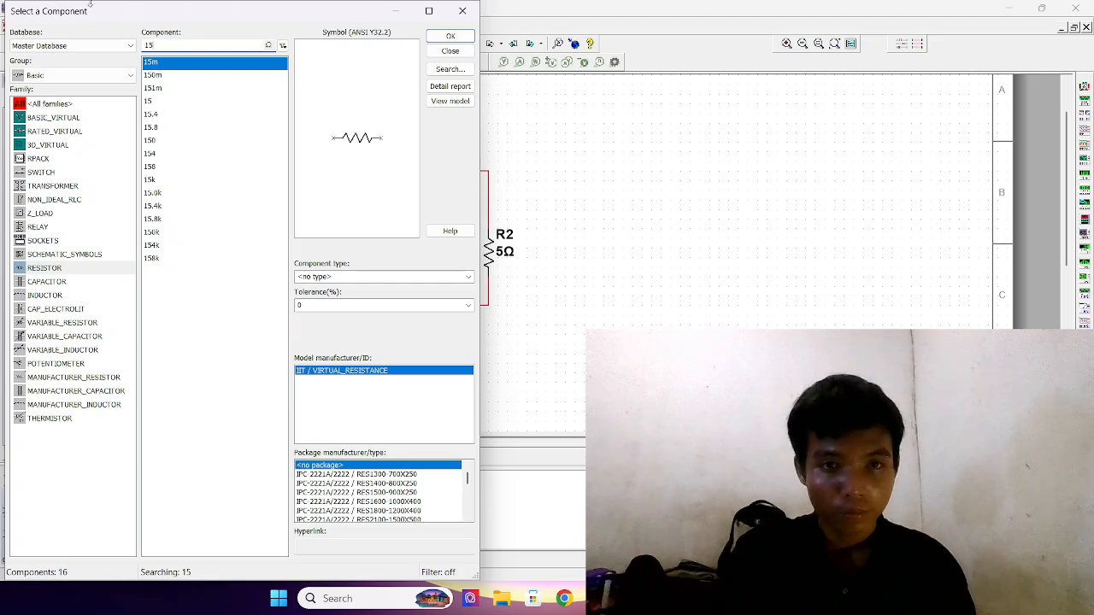
left_click(450, 36)
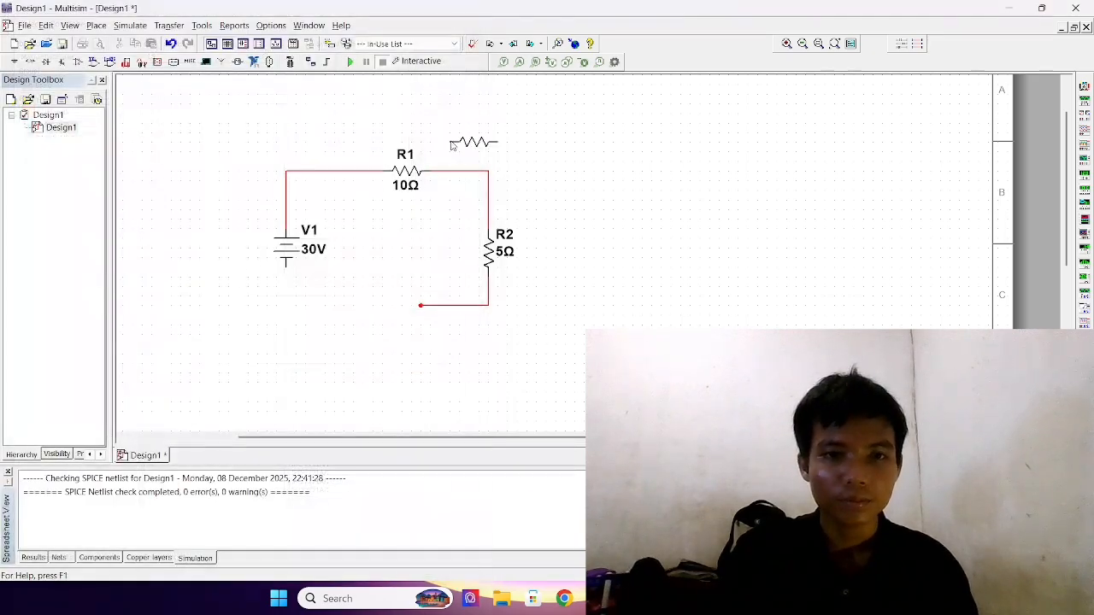
left_click(383, 304)
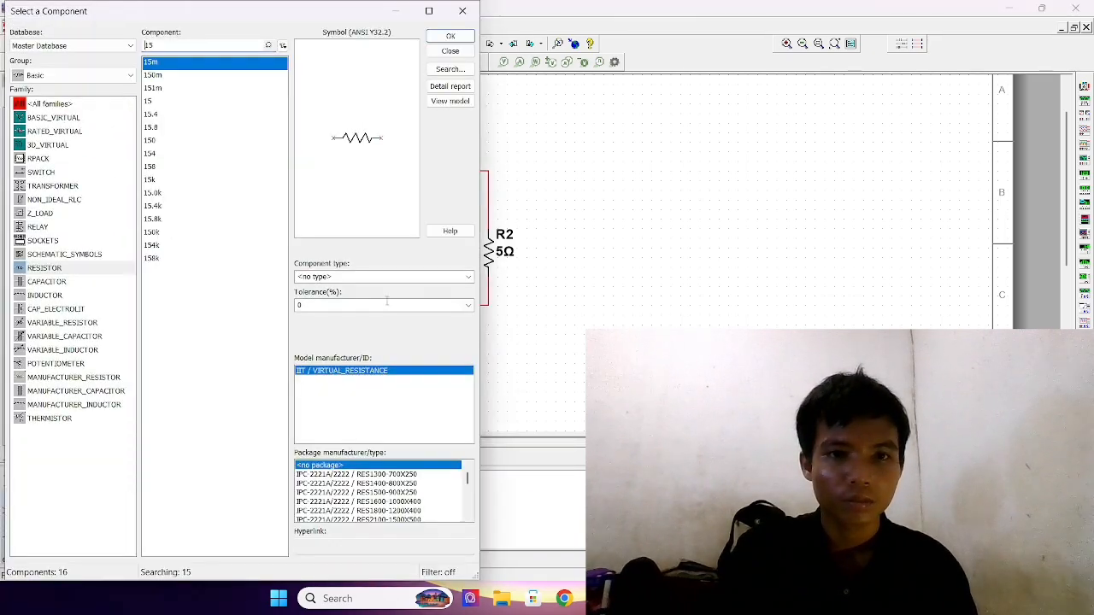
left_click(450, 50)
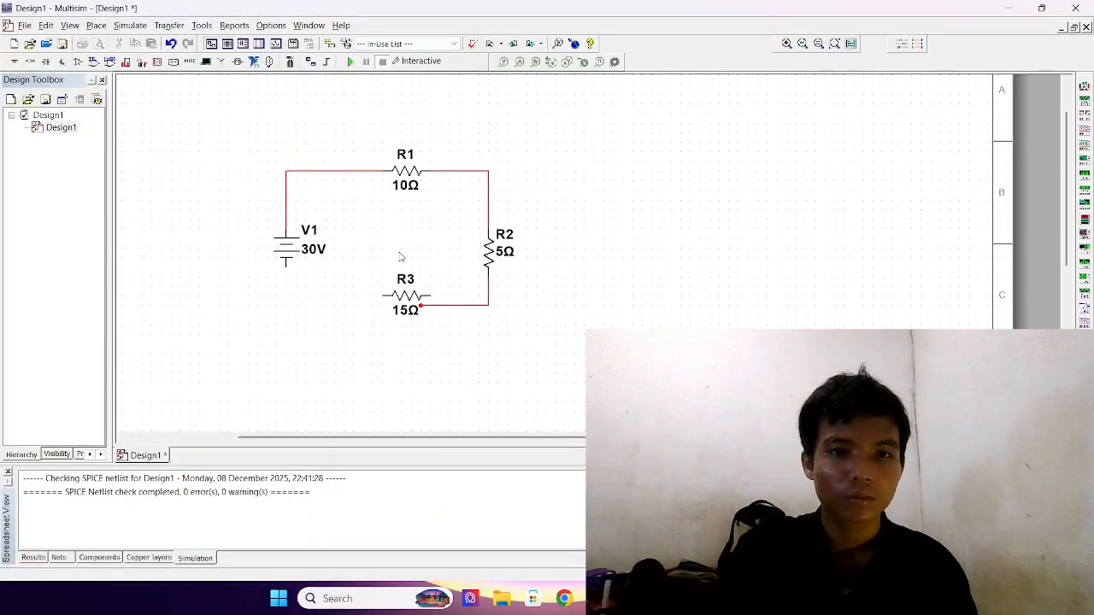
Move the 15 Ω resistor R3 left and down into line with the lower wire, and delete the extra wire loop beneath it
left_click_drag(398, 295, 362, 310)
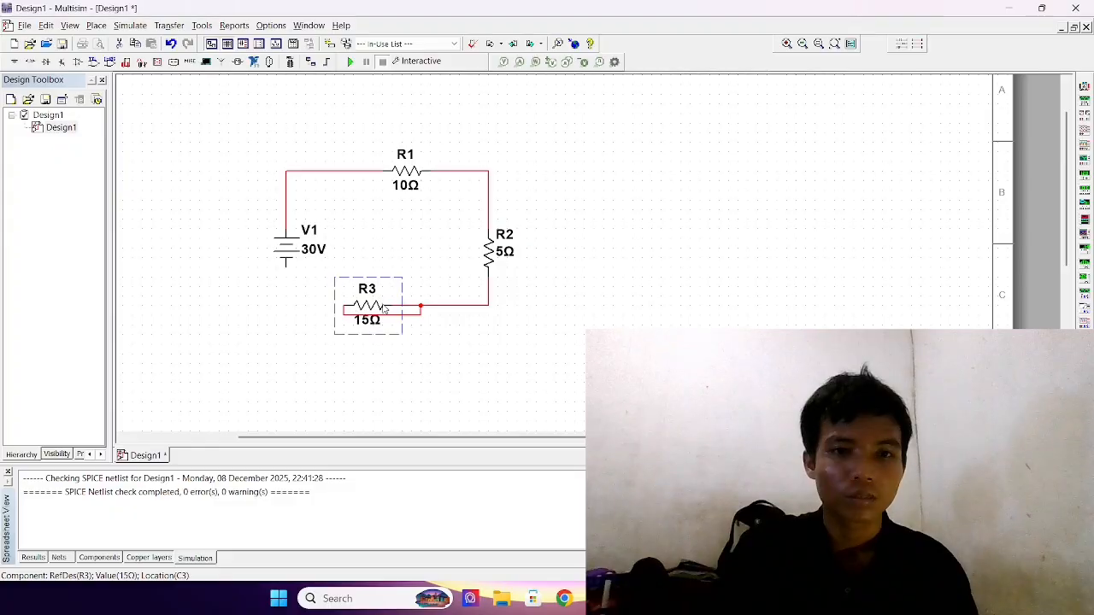
left_click(418, 315)
key("Delete")
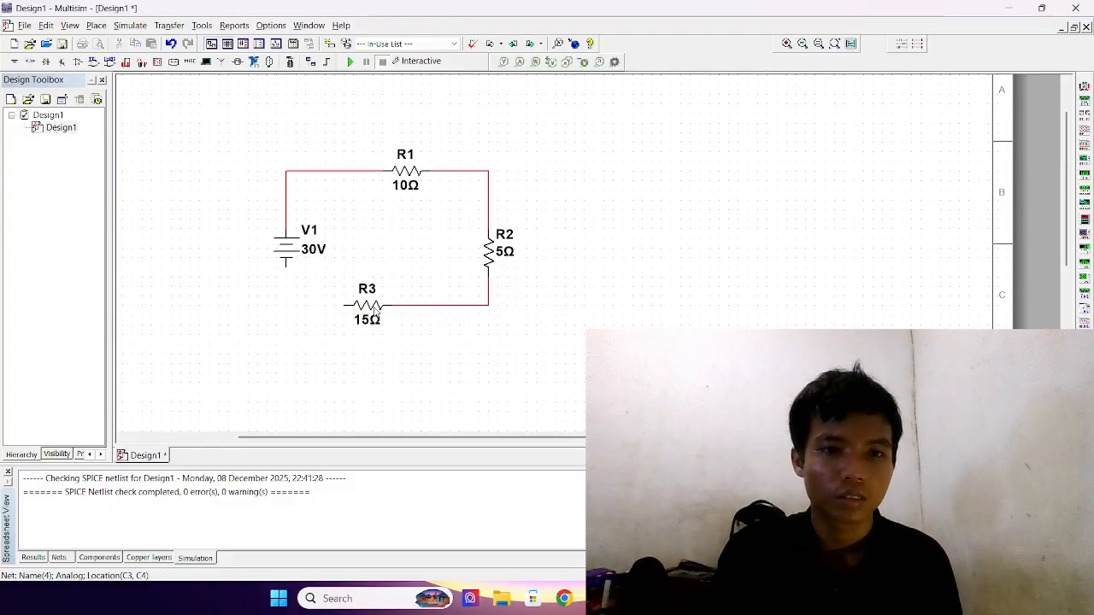
Shift R3 three grid steps to the right and wire its left terminal to V1's lower terminal to close the loop
left_click(374, 308)
key("Right")
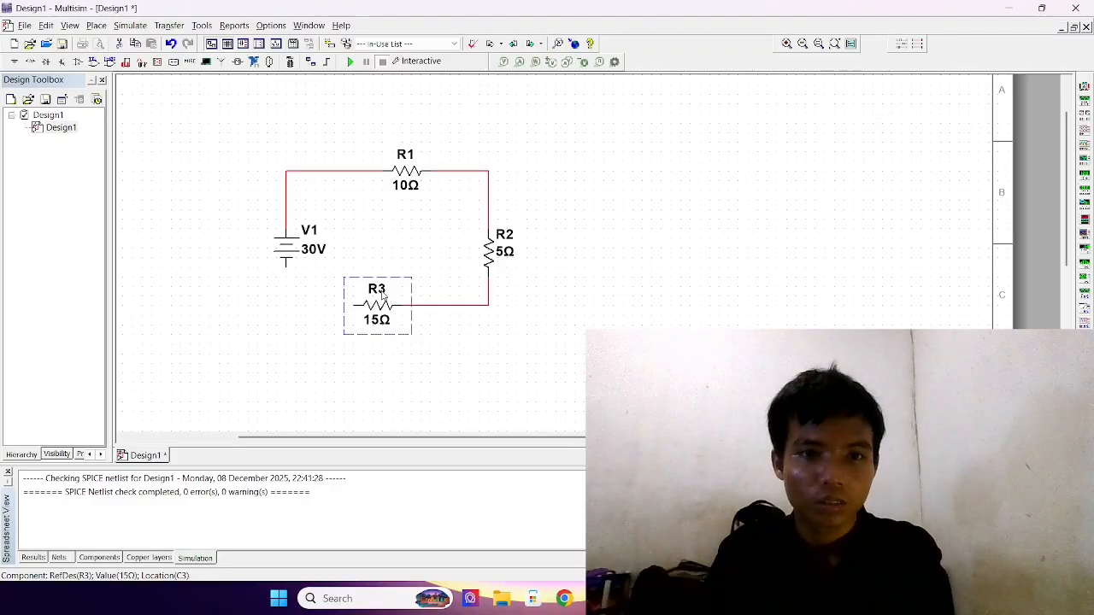
key("Right")
key("Right")
left_click(398, 244)
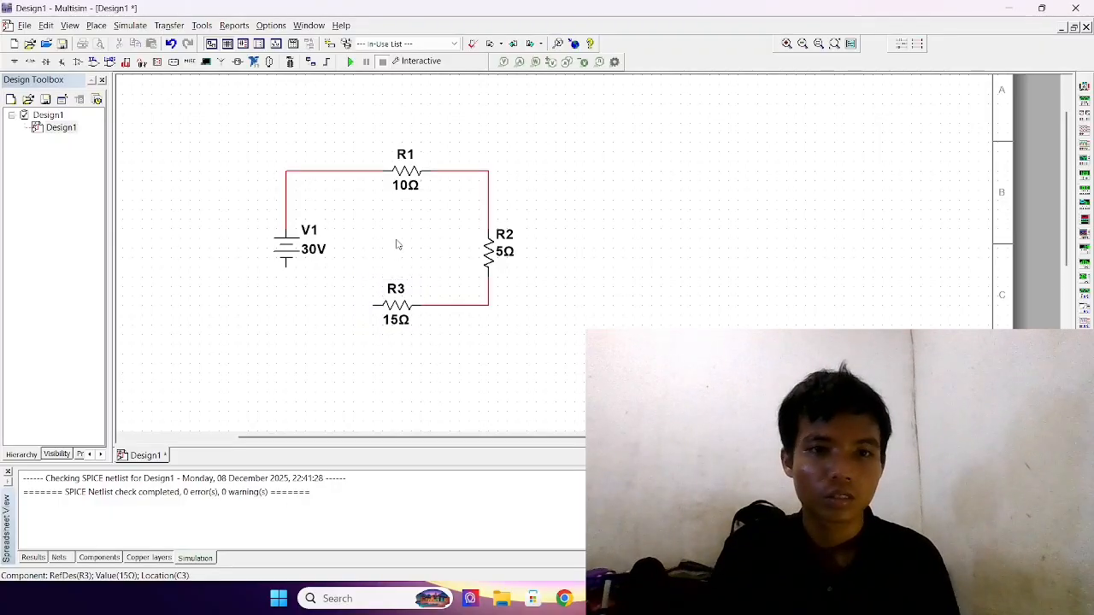
left_click(364, 305)
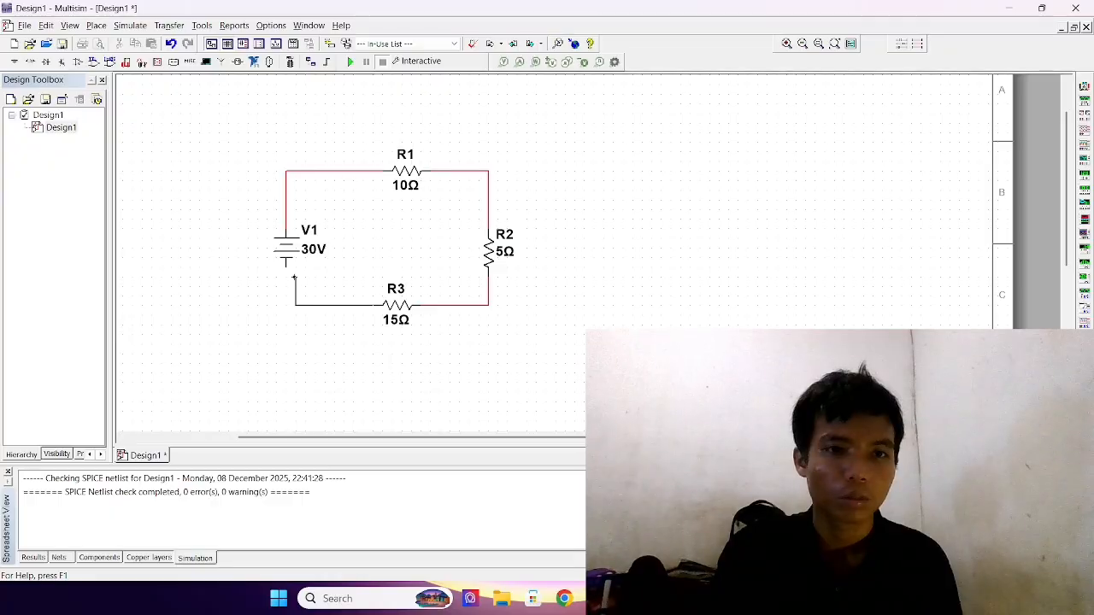
left_click(285, 265)
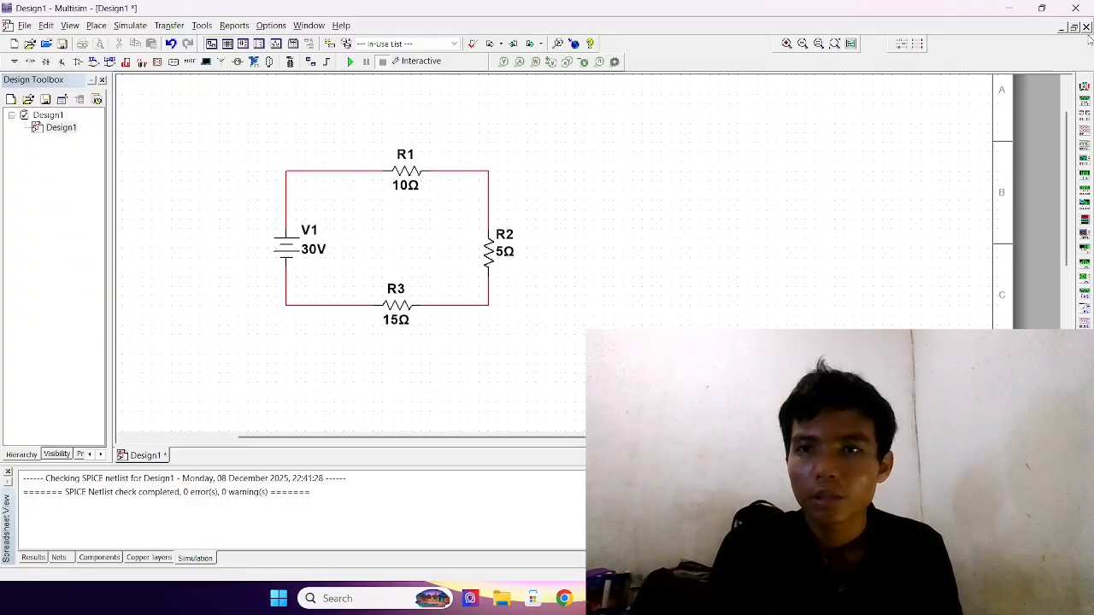
Place a multimeter above R1 and connect its positive terminal to R1's left side and its negative terminal to R1's right side
left_click(1084, 86)
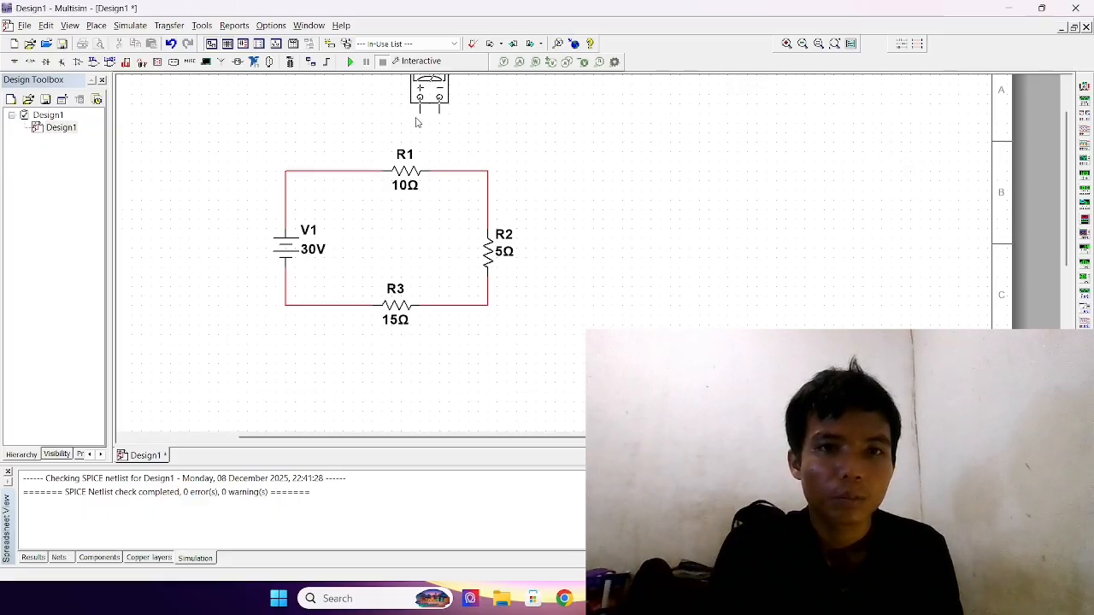
left_click(405, 109)
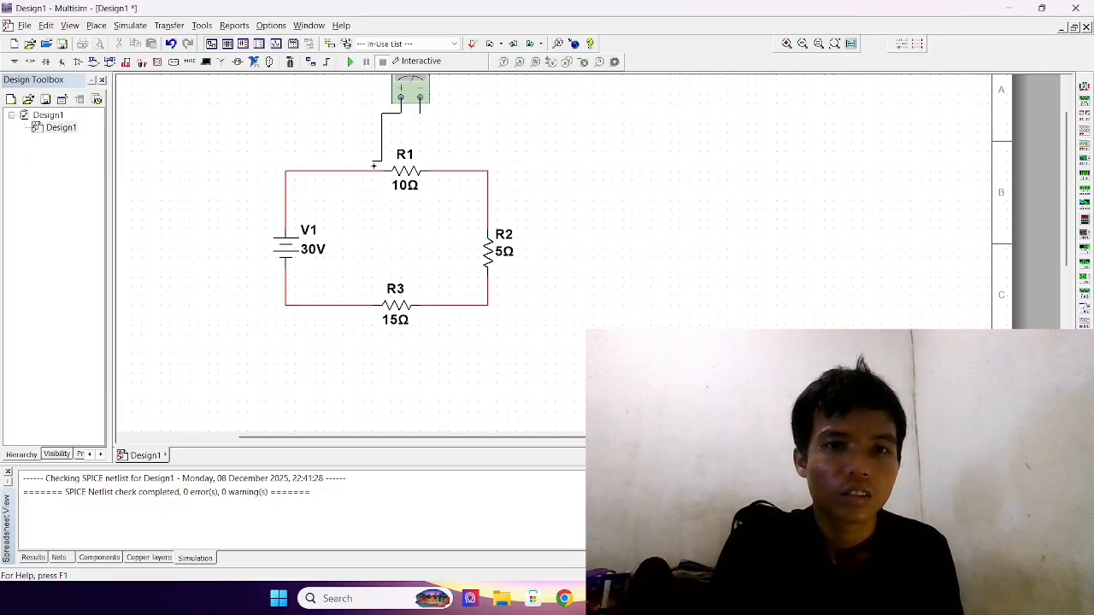
left_click(372, 170)
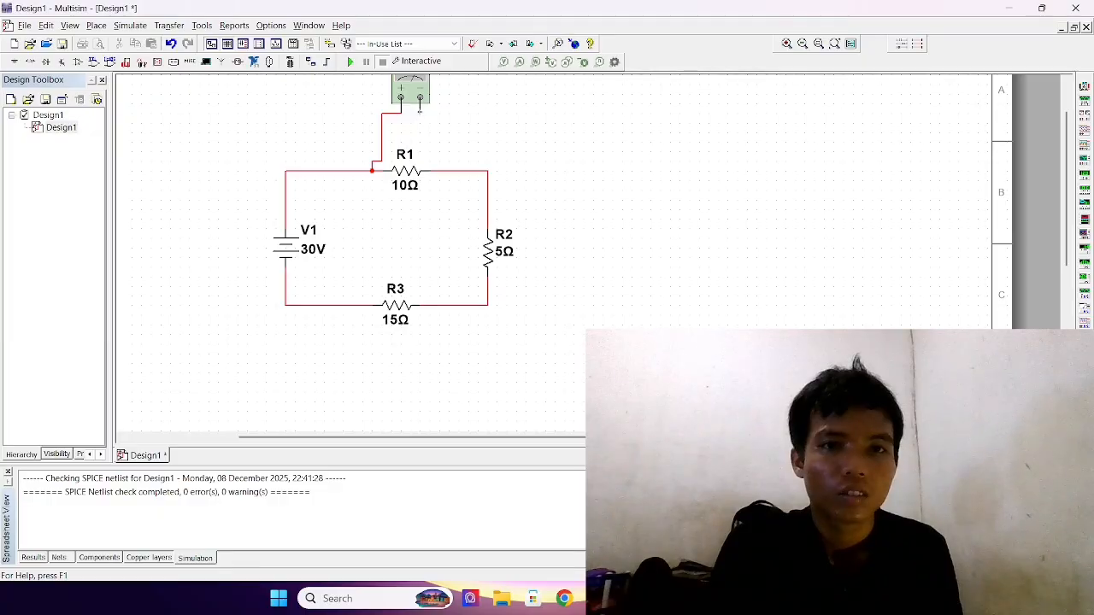
left_click(419, 99)
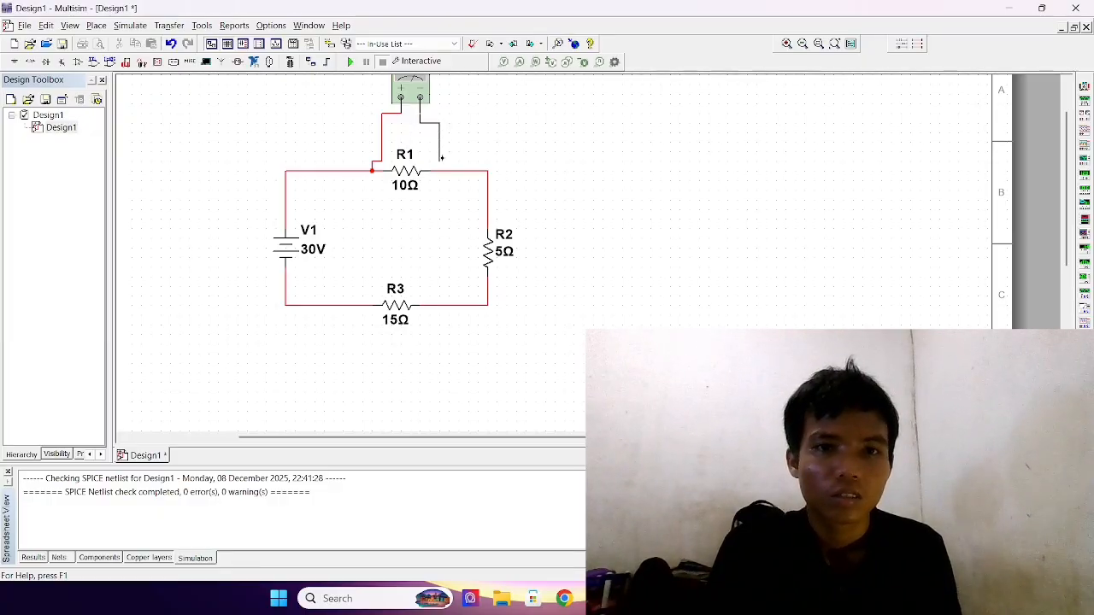
left_click(439, 171)
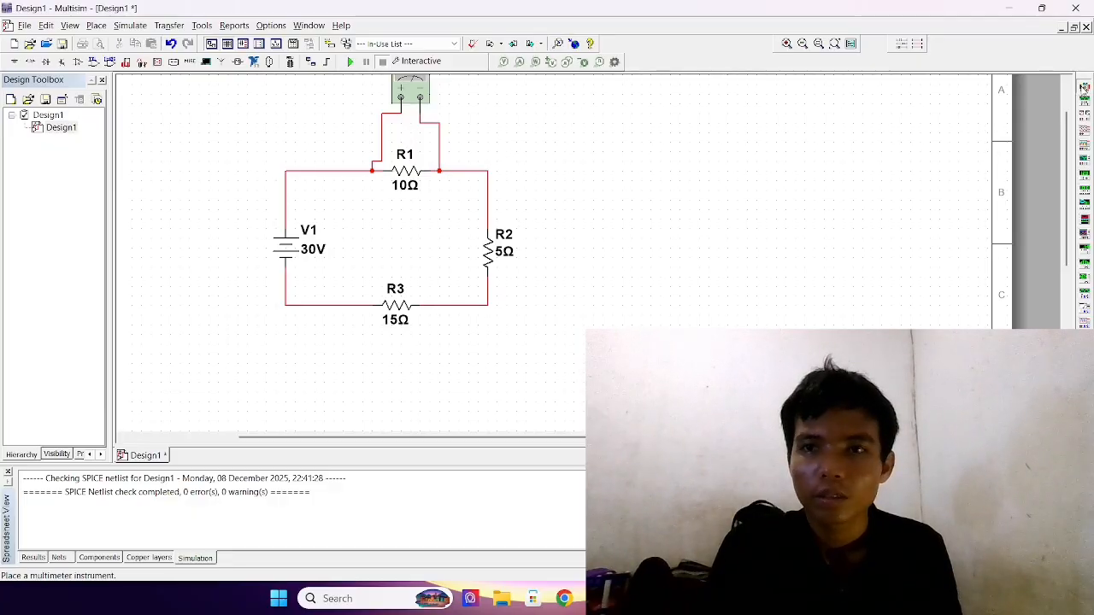
Place a rotated multimeter to the right of R2 and connect its positive terminal above R2 and its negative terminal below it
left_click(1082, 87)
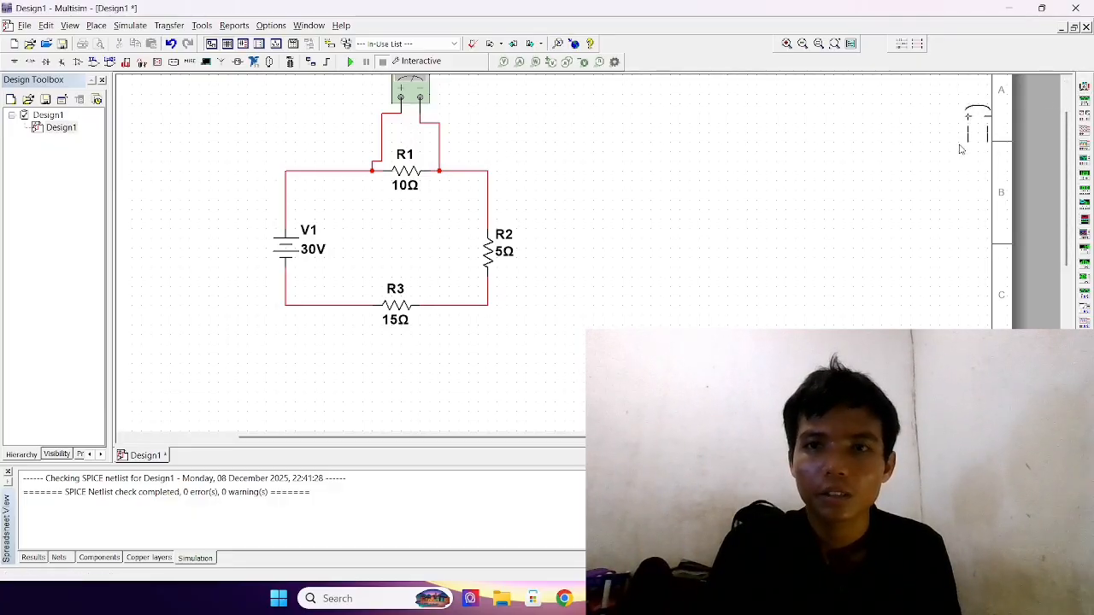
key("ctrl+r")
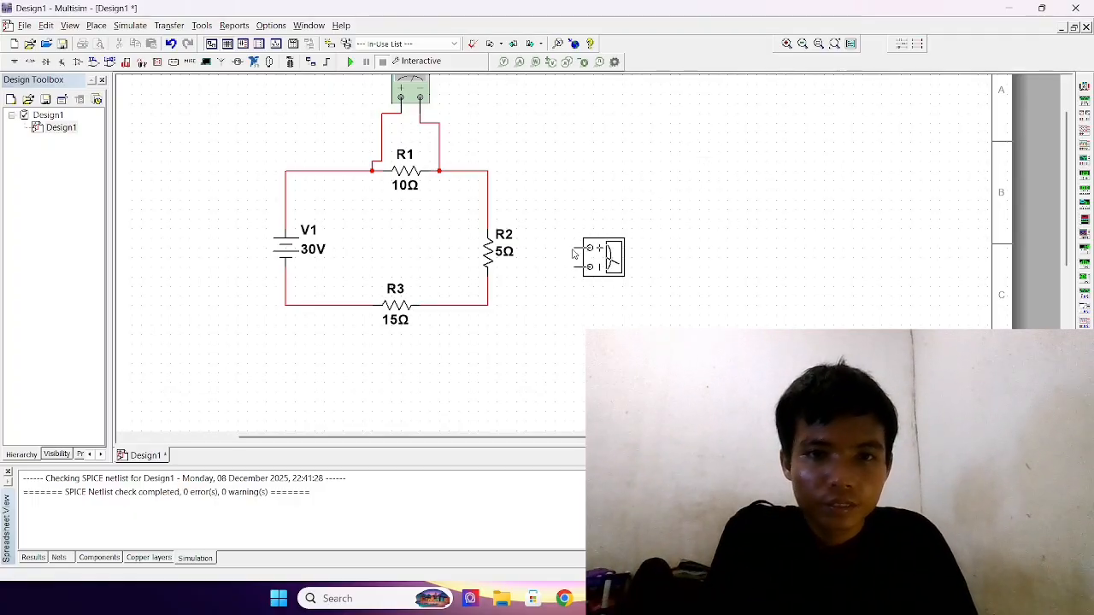
left_click(566, 244)
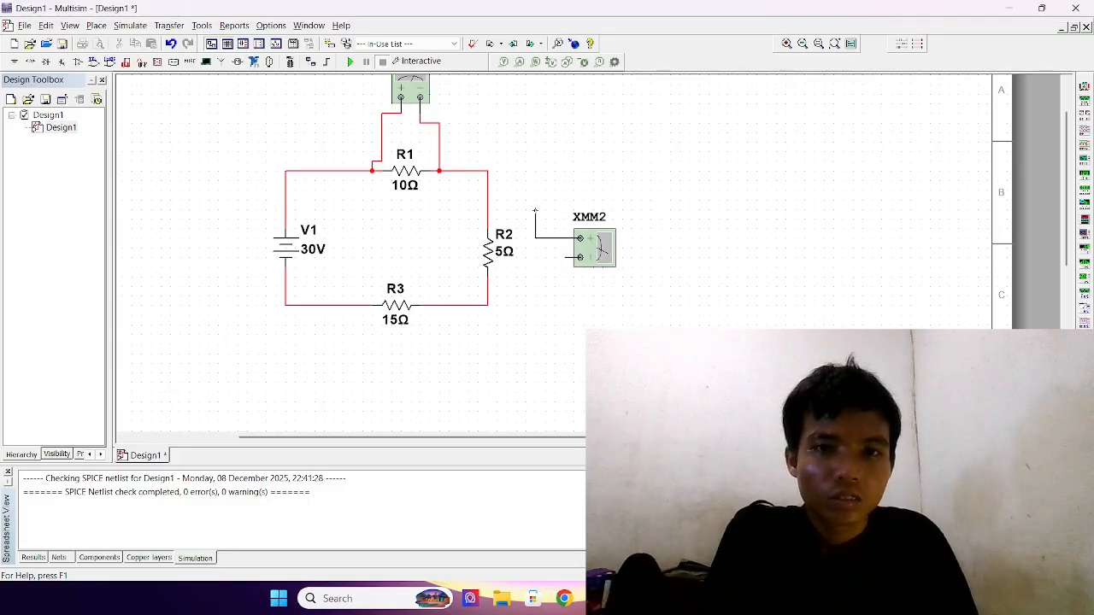
left_click(489, 210)
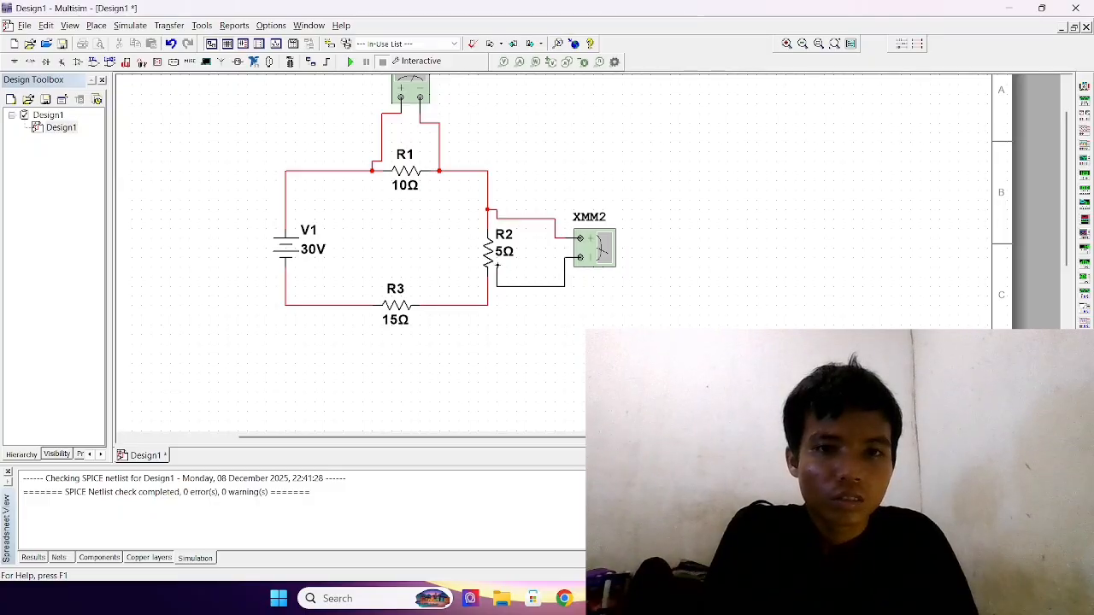
left_click(487, 282)
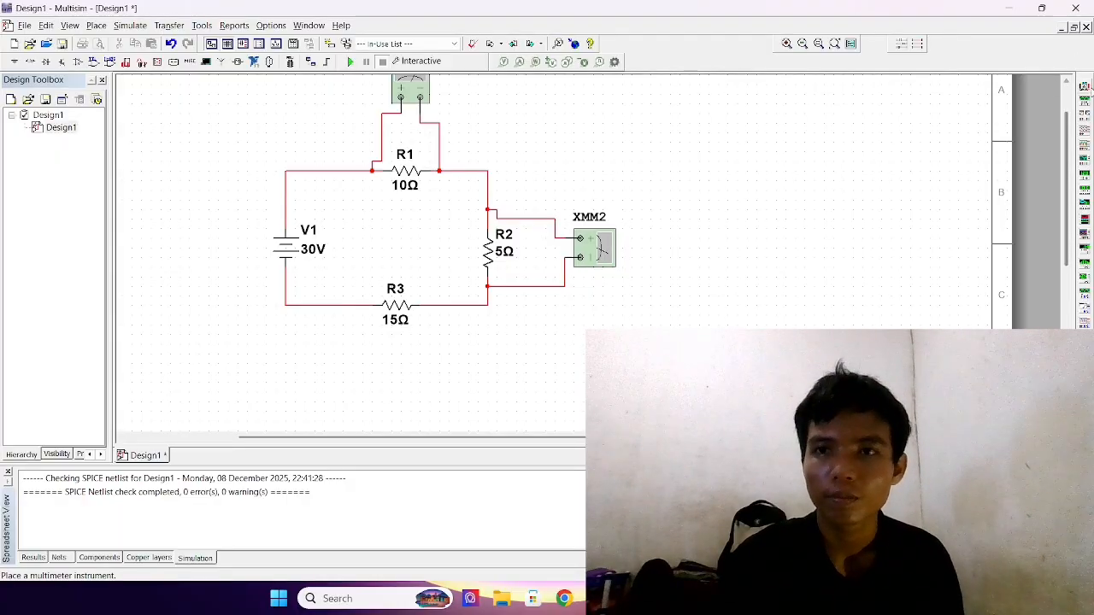
Place a multimeter rotated 180° below R3 and connect its positive terminal to R3's right side and its negative terminal to R3's left side
left_click(1083, 87)
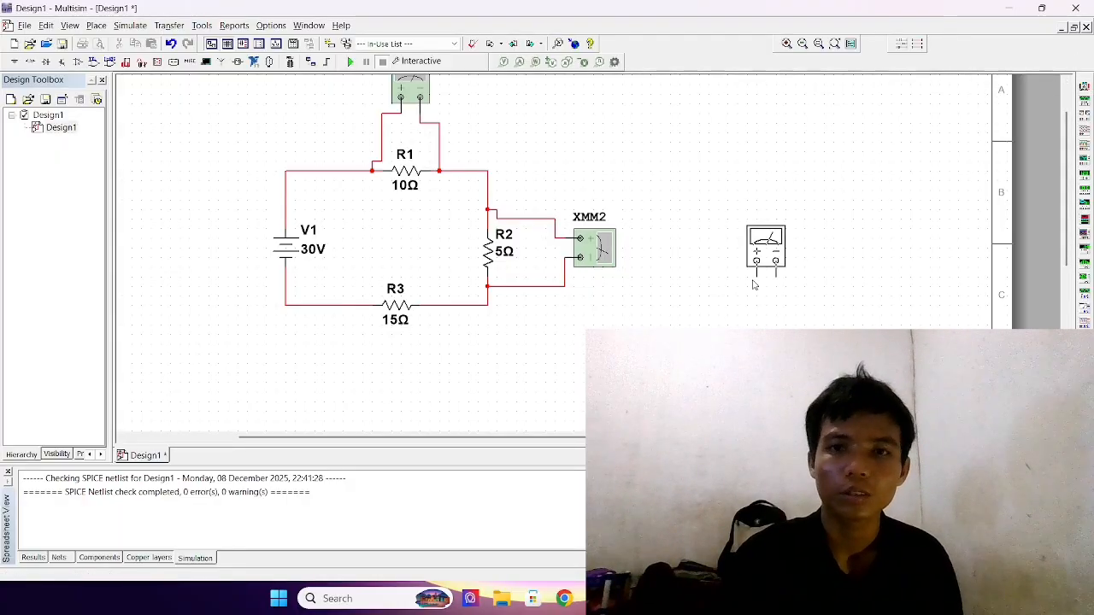
left_click(445, 355)
scroll(445, 355, "down", 1)
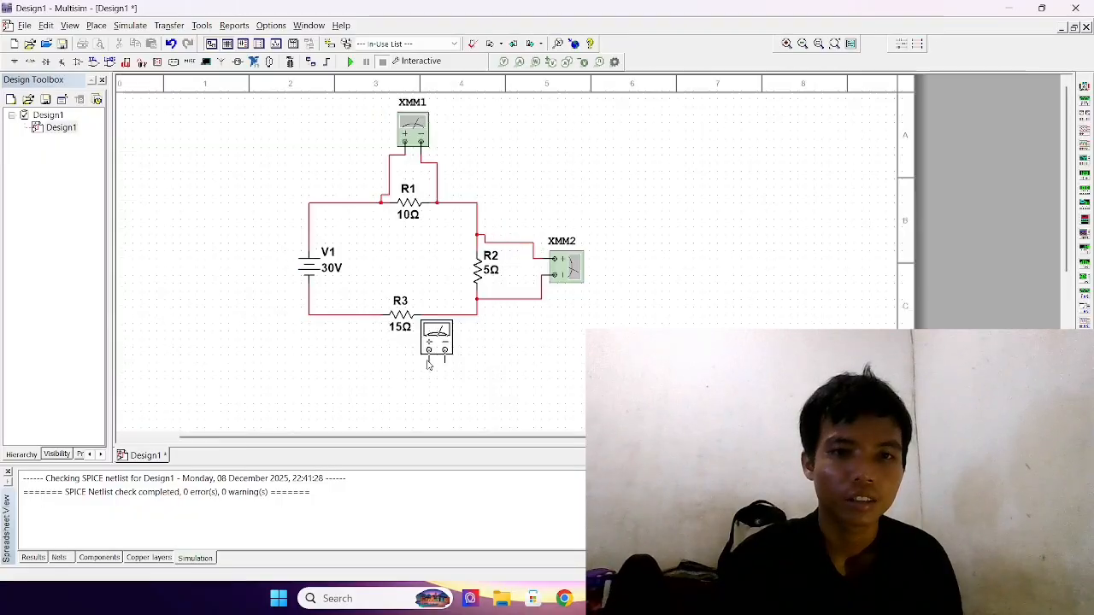
scroll(429, 359, "up", 2)
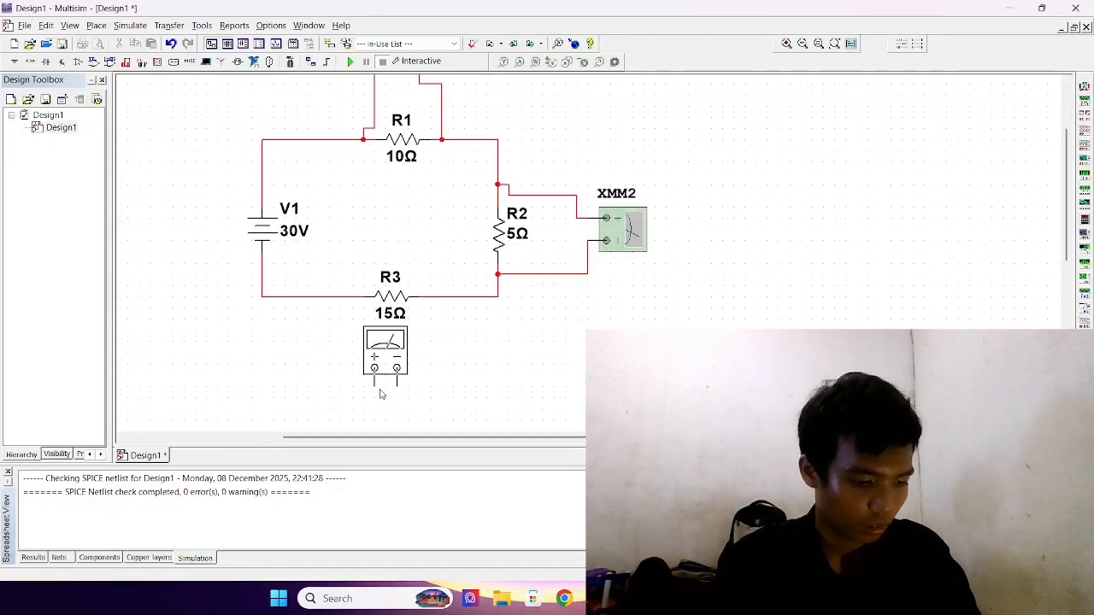
key("ctrl+r")
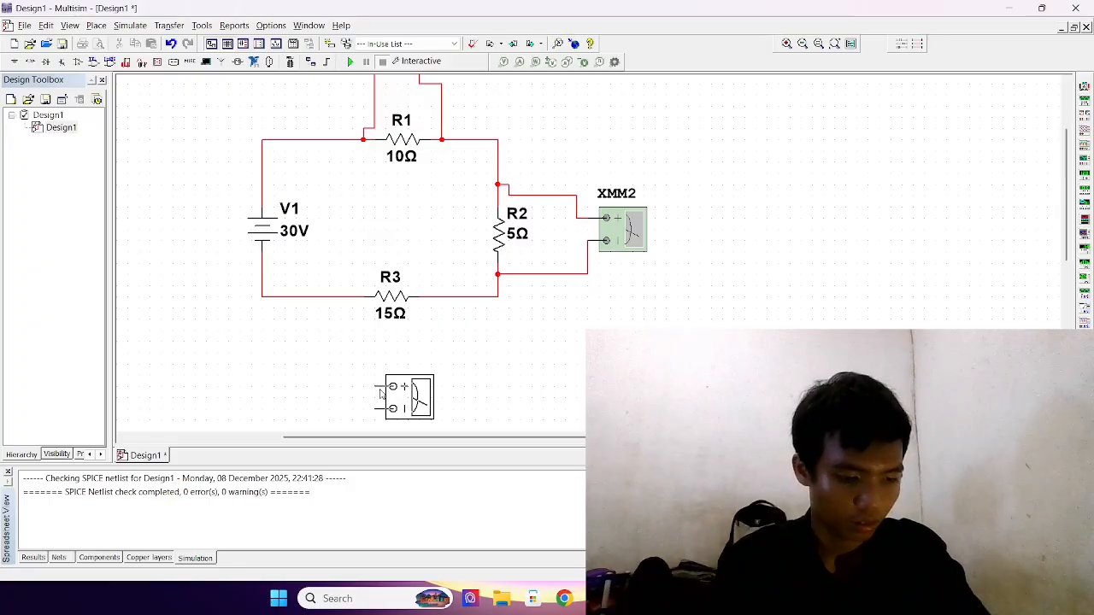
key("ctrl+r")
left_click(396, 368)
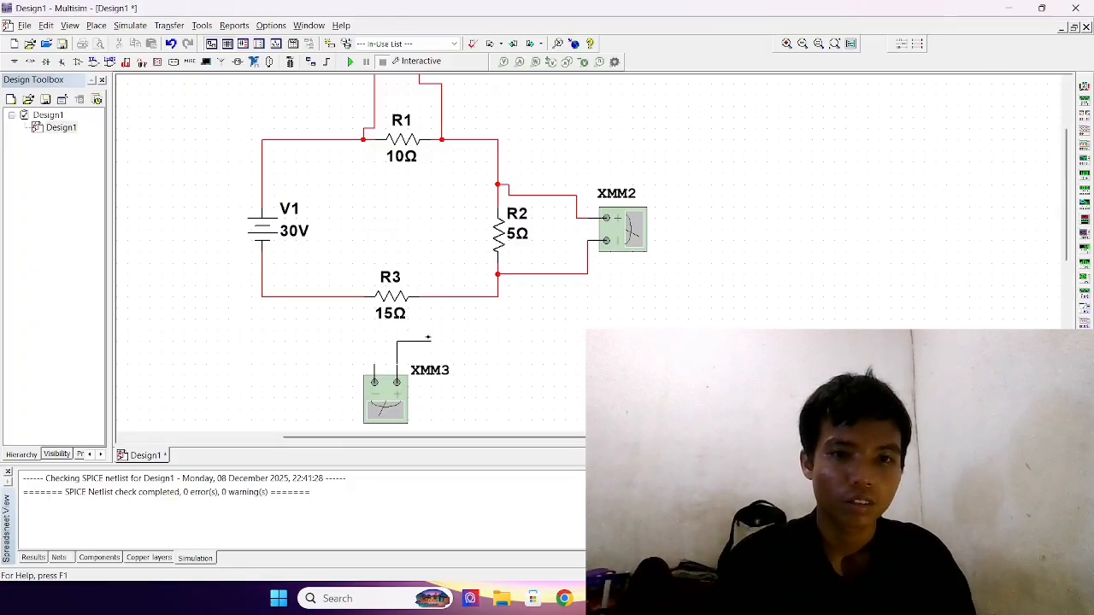
left_click(431, 297)
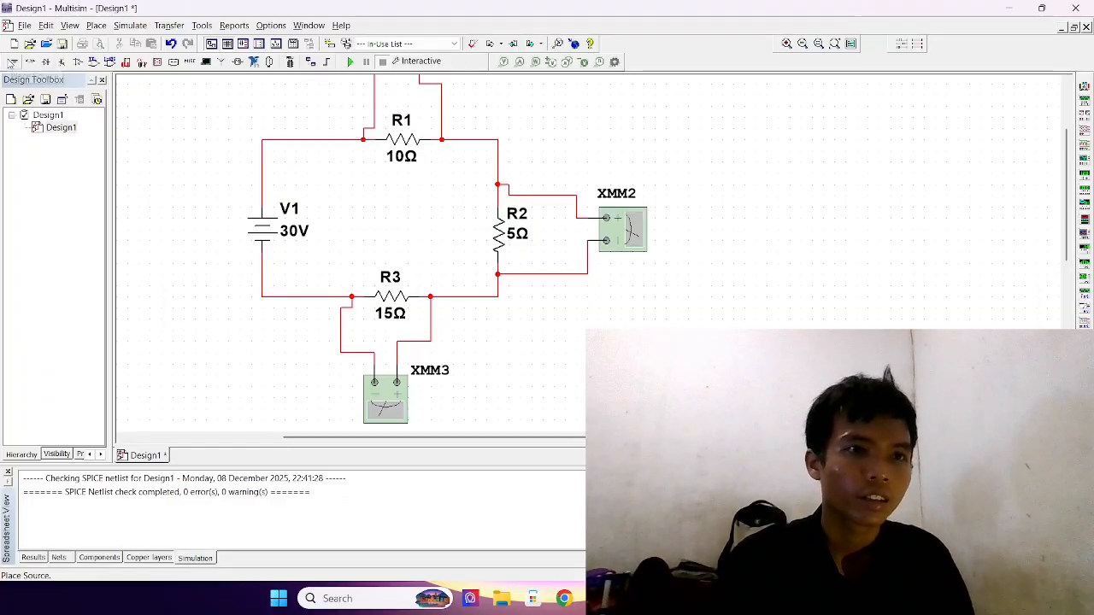
Place a GROUND component from the Sources group below V1 and wire it to the lower-left corner of the loop
left_click(14, 62)
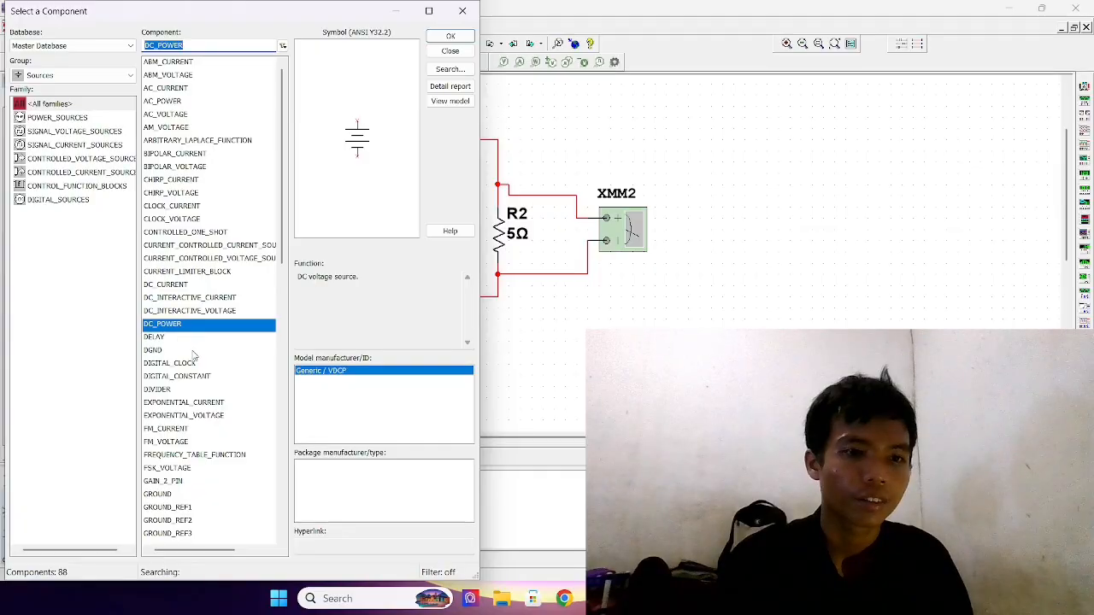
scroll(191, 350, "down", 6)
scroll(191, 350, "down", 10)
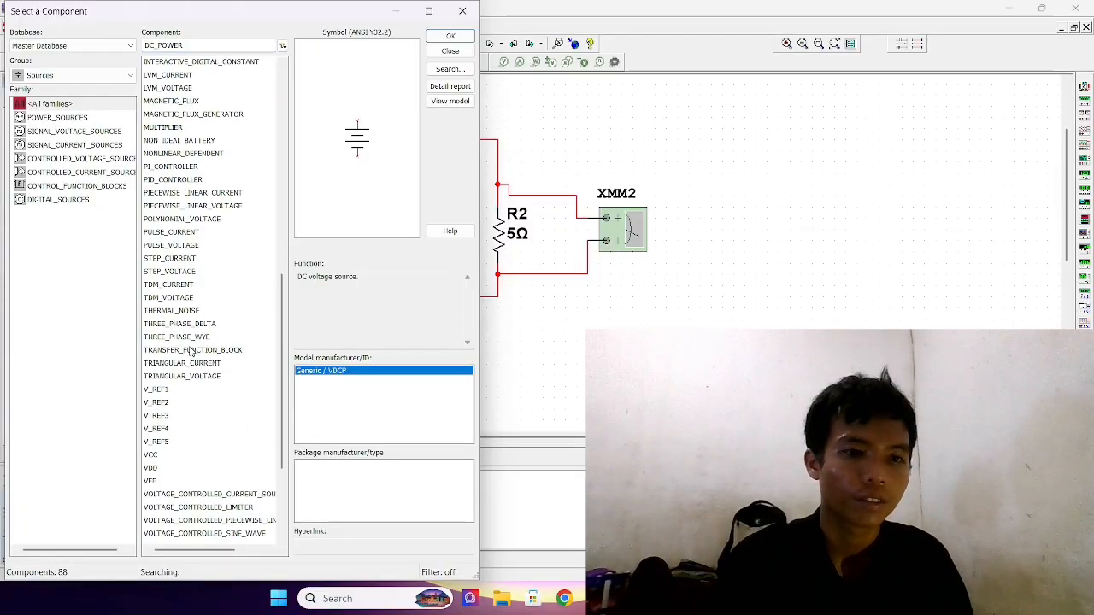
scroll(192, 350, "up", 16)
scroll(192, 350, "down", 1)
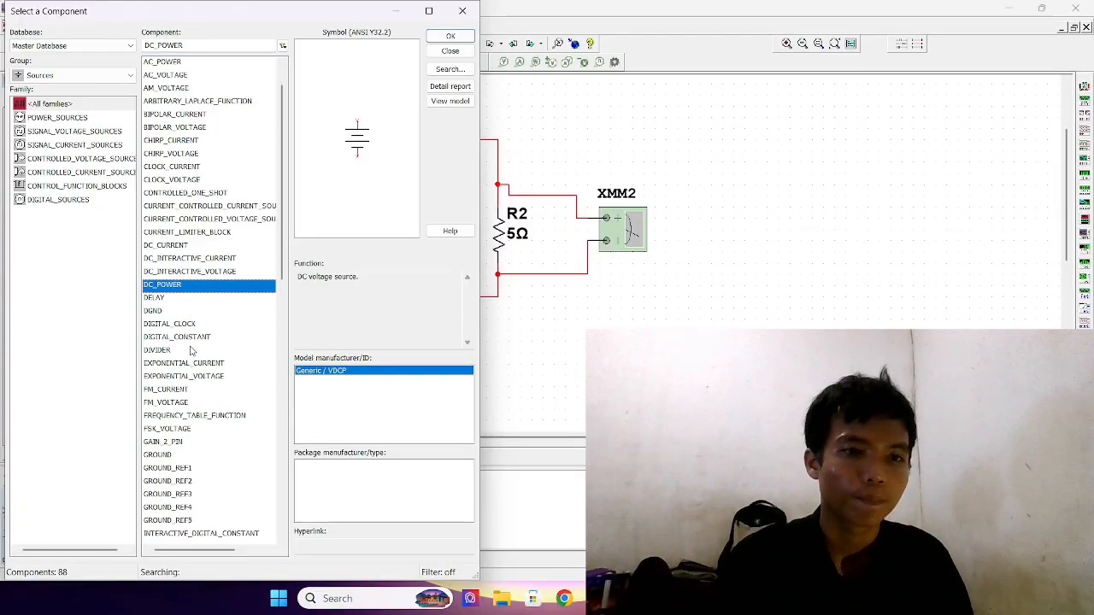
left_click(196, 455)
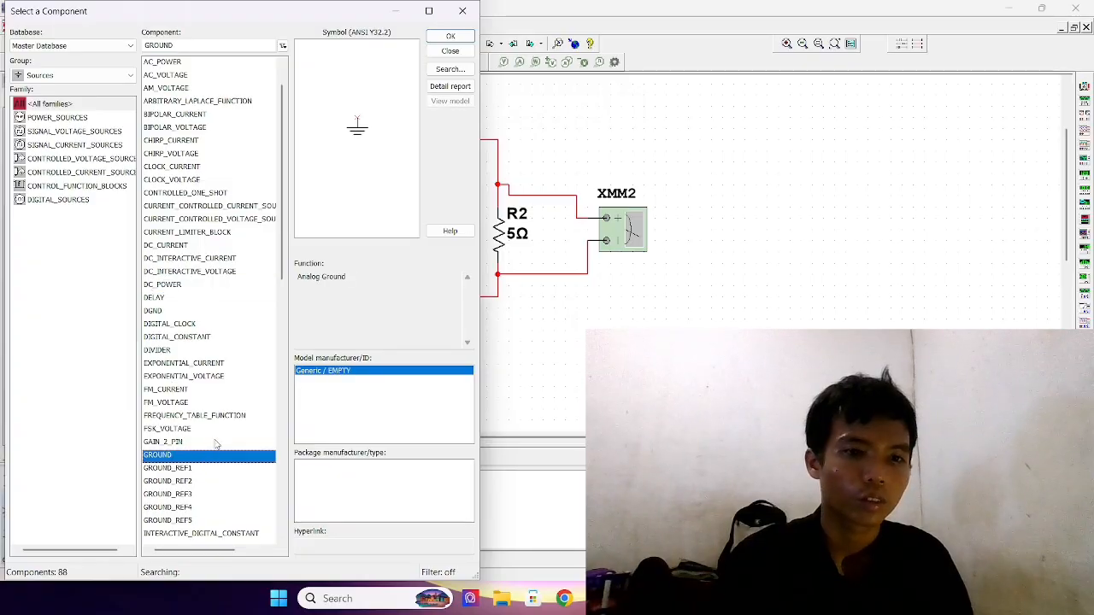
left_click(450, 36)
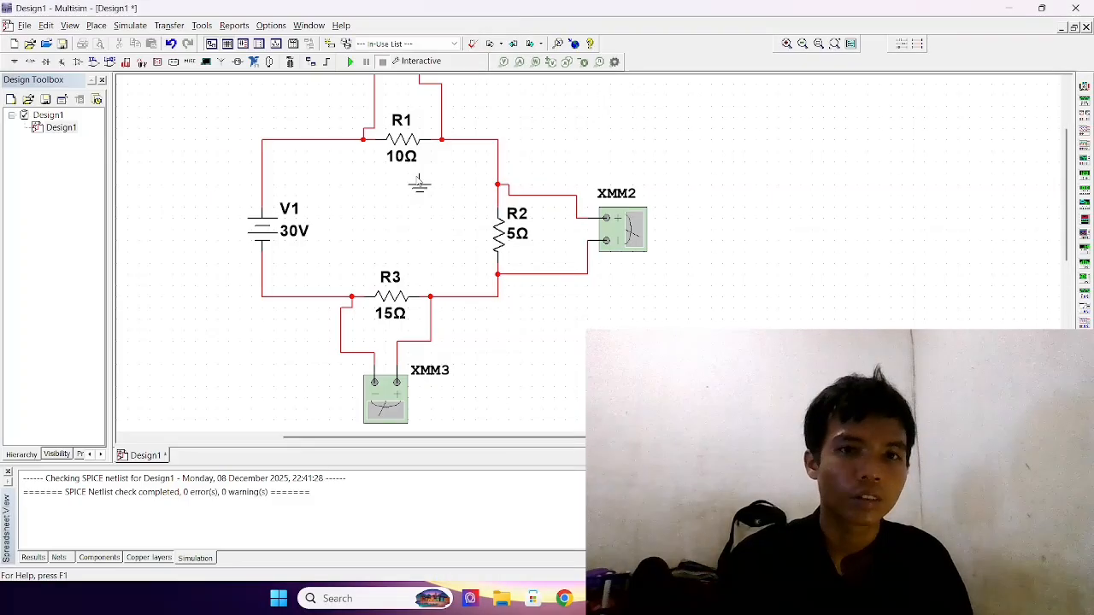
left_click(261, 345)
left_click(462, 11)
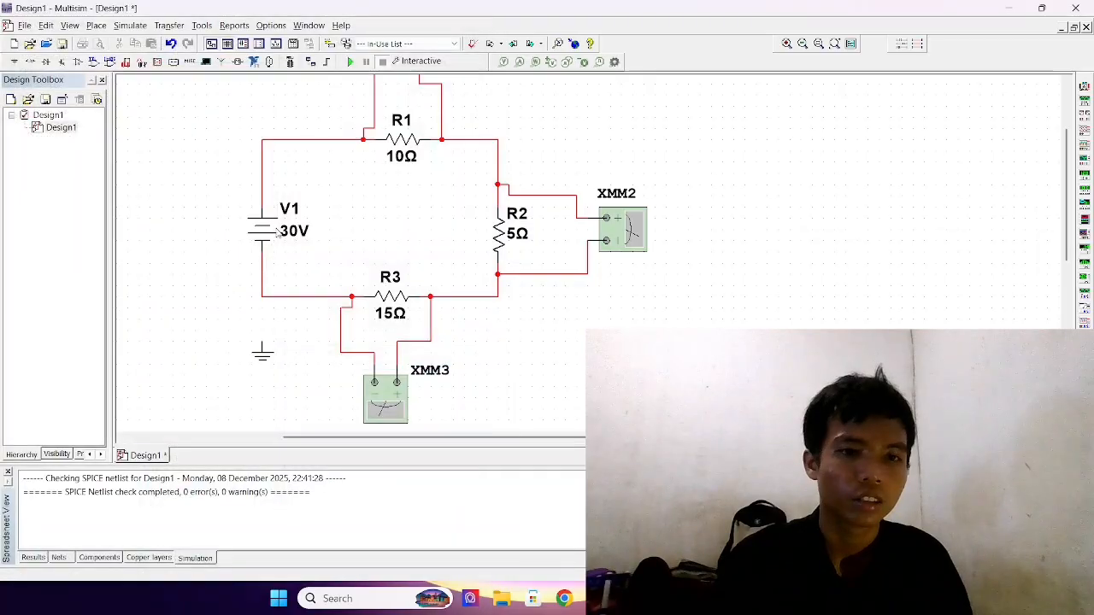
left_click(262, 296)
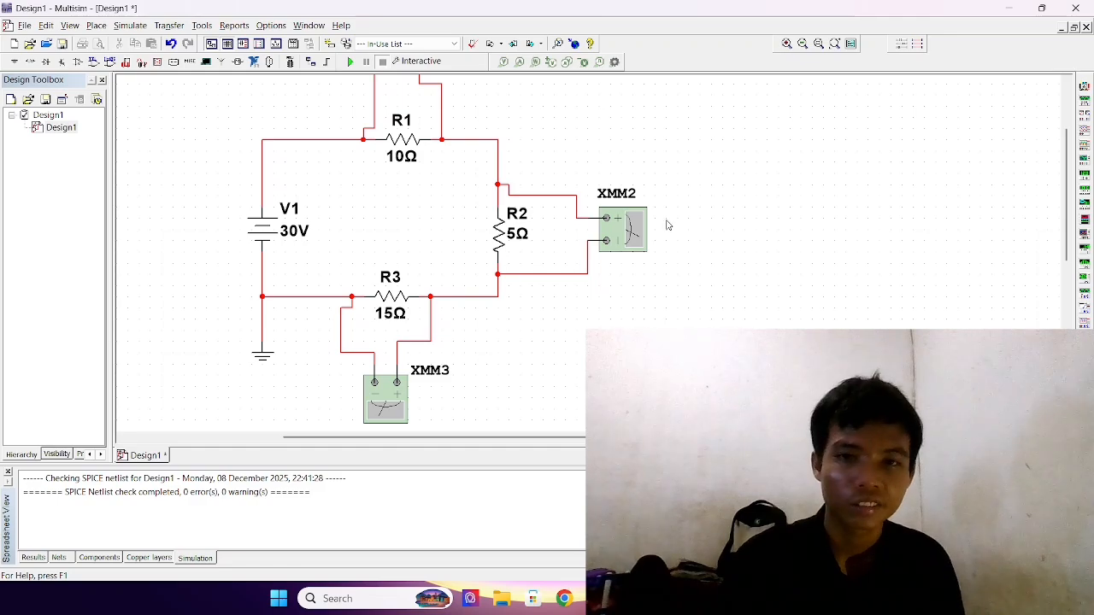
Open the readout of multimeter XMM1 above R1 and place it in the empty area right of that meter
scroll(598, 222, "up", 2)
scroll(588, 220, "down", 4)
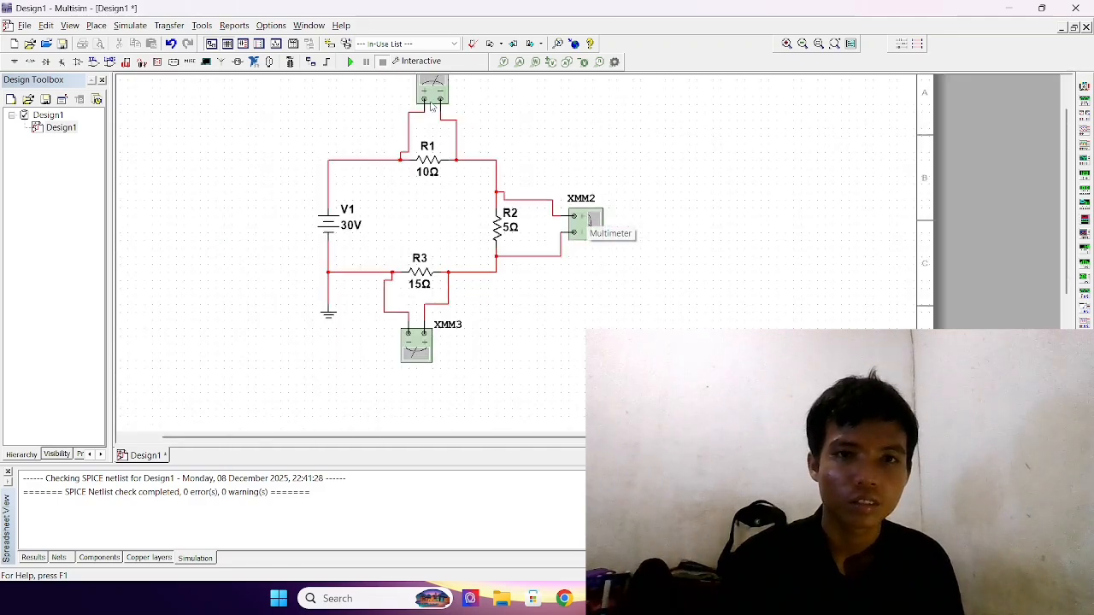
scroll(466, 145, "up", 1)
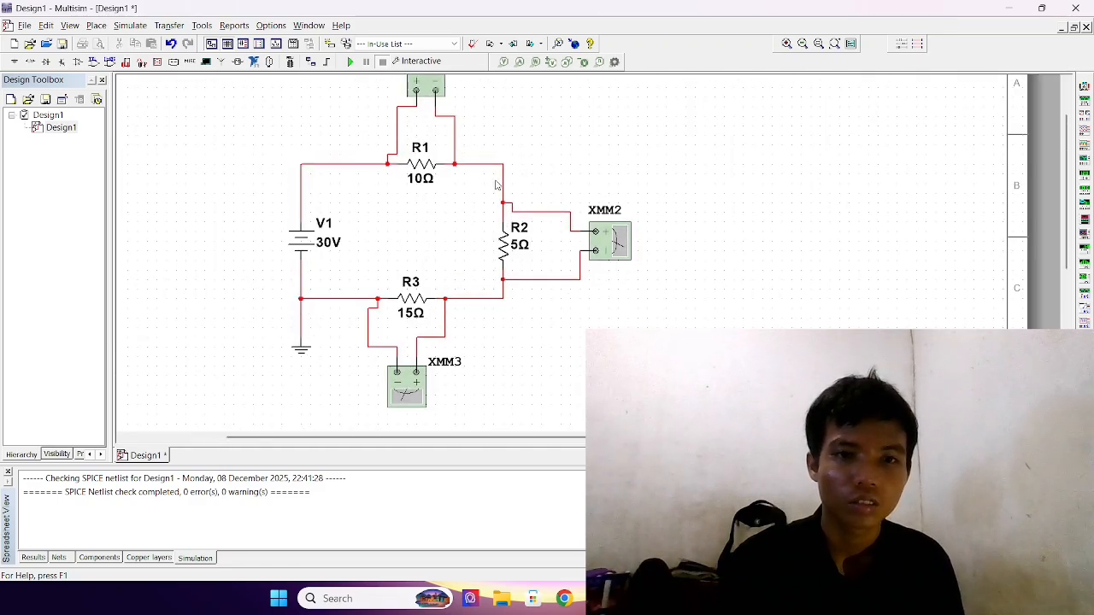
scroll(551, 202, "up", 1)
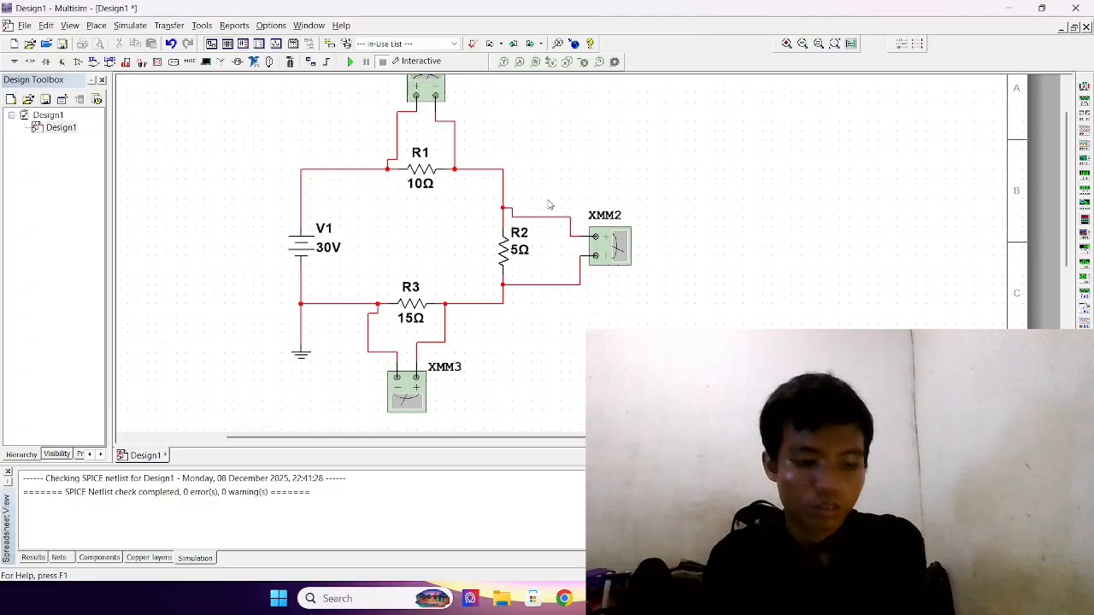
scroll(555, 200, "up", 2)
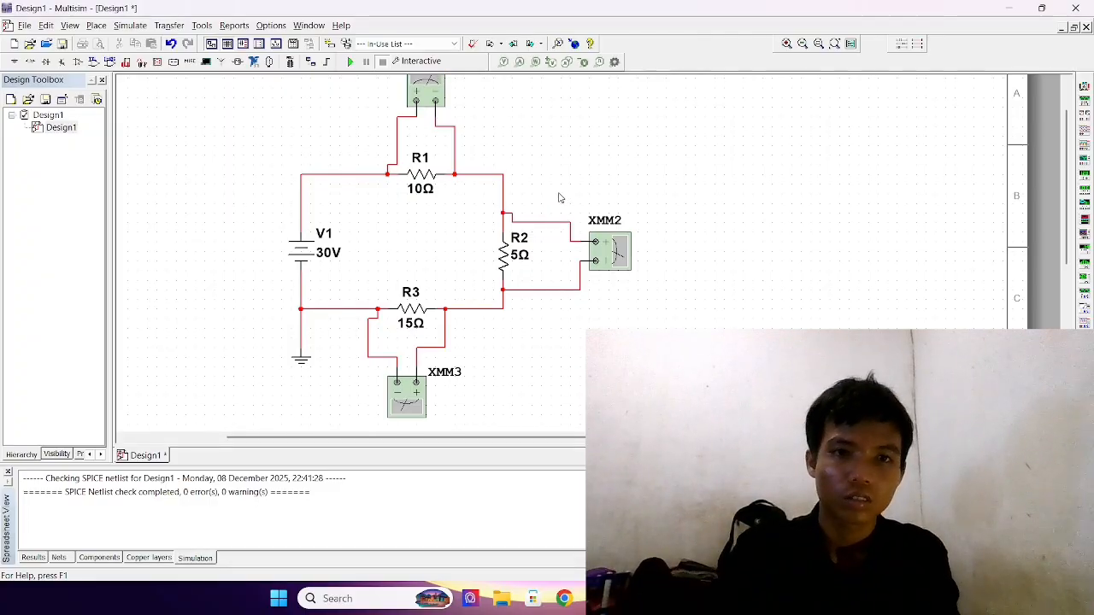
scroll(559, 198, "up", 1)
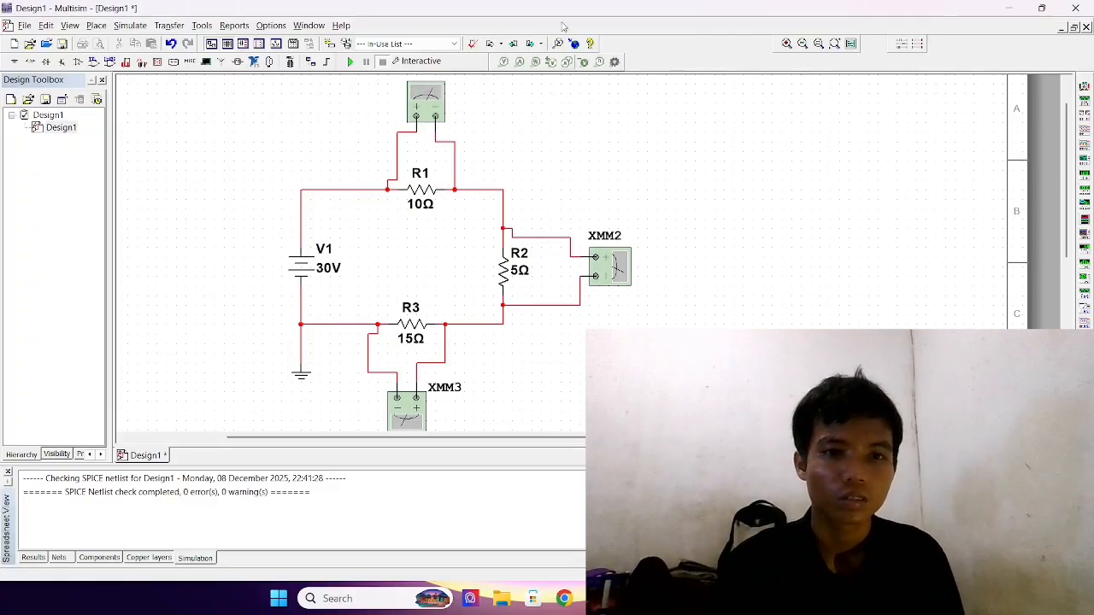
double_click(417, 94)
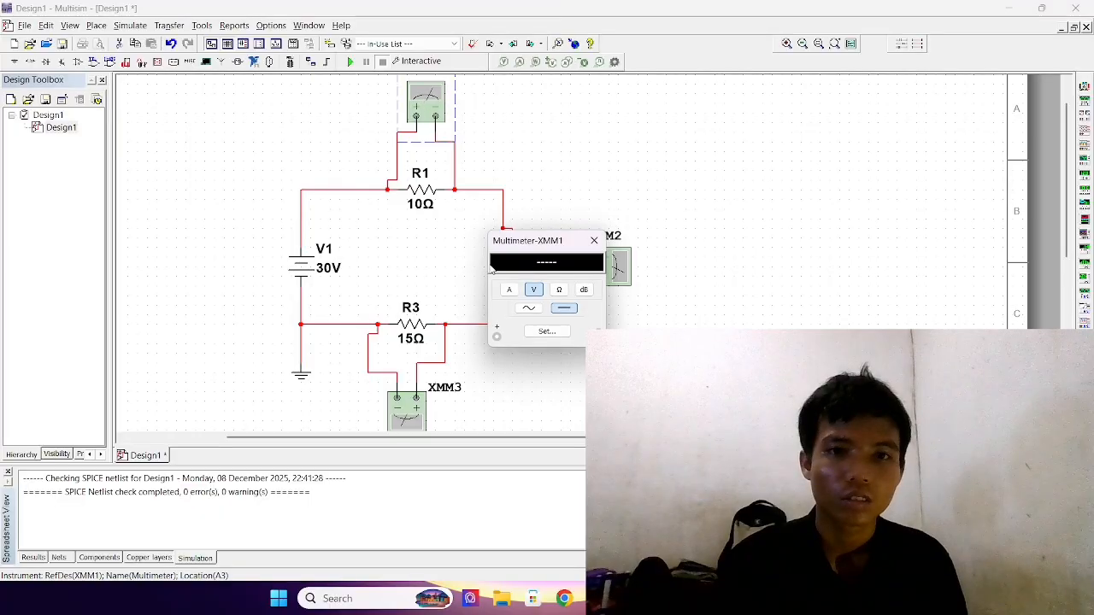
left_click_drag(549, 245, 621, 96)
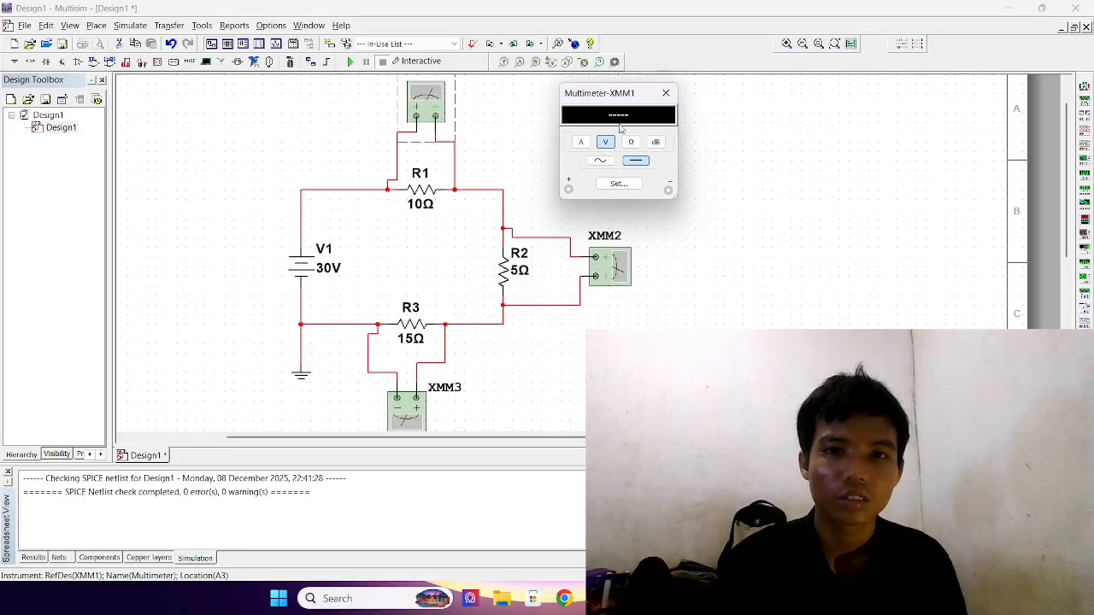
Open the readouts of multimeters XMM2 and XMM3 and line them up beside the XMM1 readout
left_click_drag(610, 265, 620, 275)
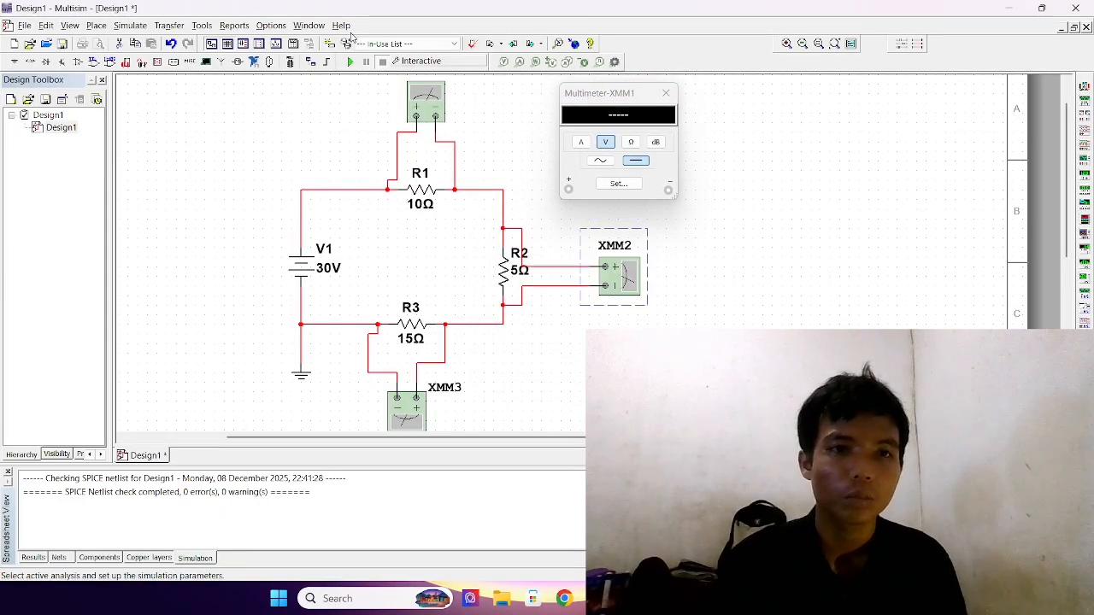
left_click(171, 43)
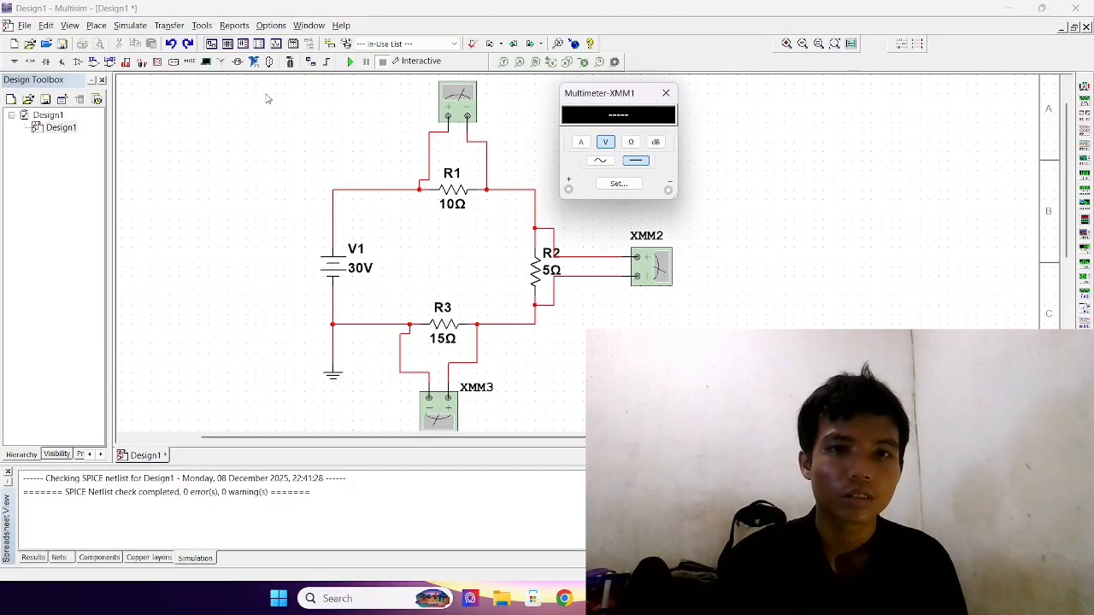
double_click(654, 269)
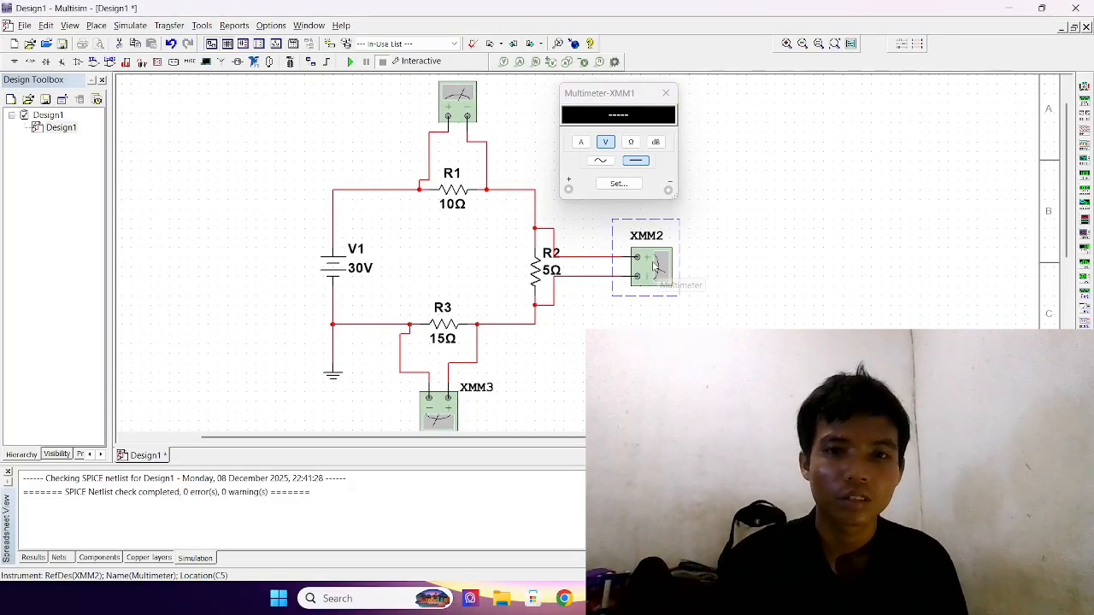
left_click_drag(565, 242, 759, 102)
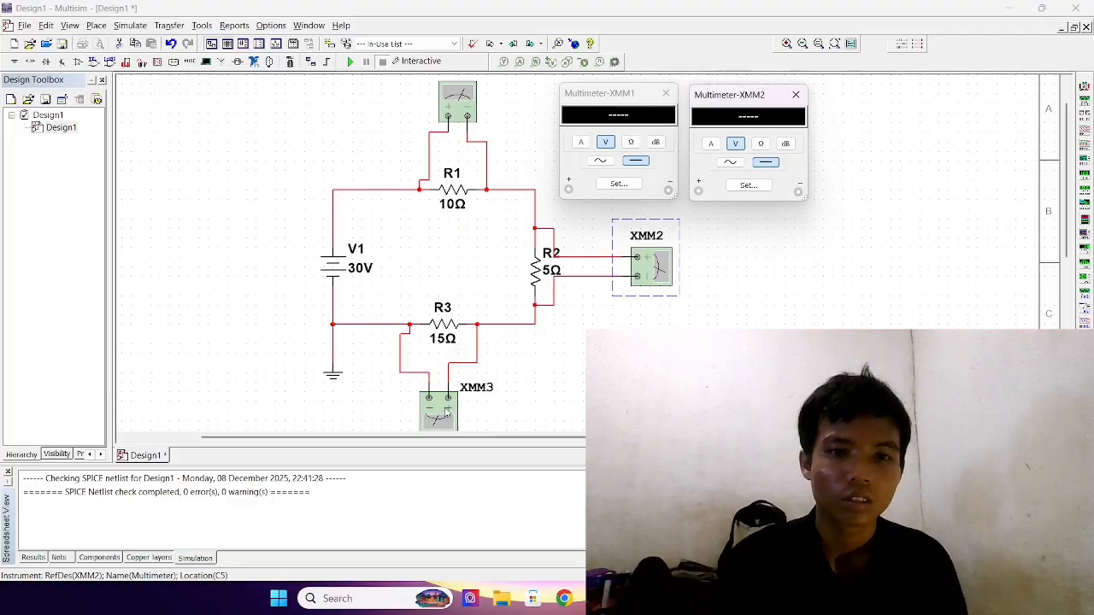
double_click(447, 410)
left_click_drag(543, 243, 886, 102)
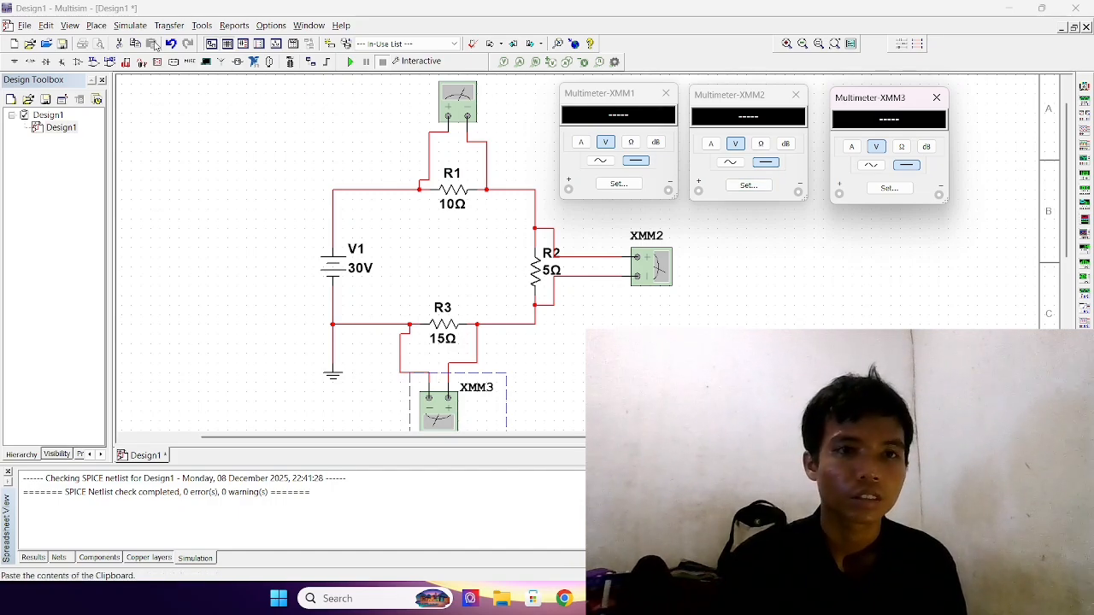
Run the interactive simulation to measure the voltage across R1, R2 and R3
left_click(350, 63)
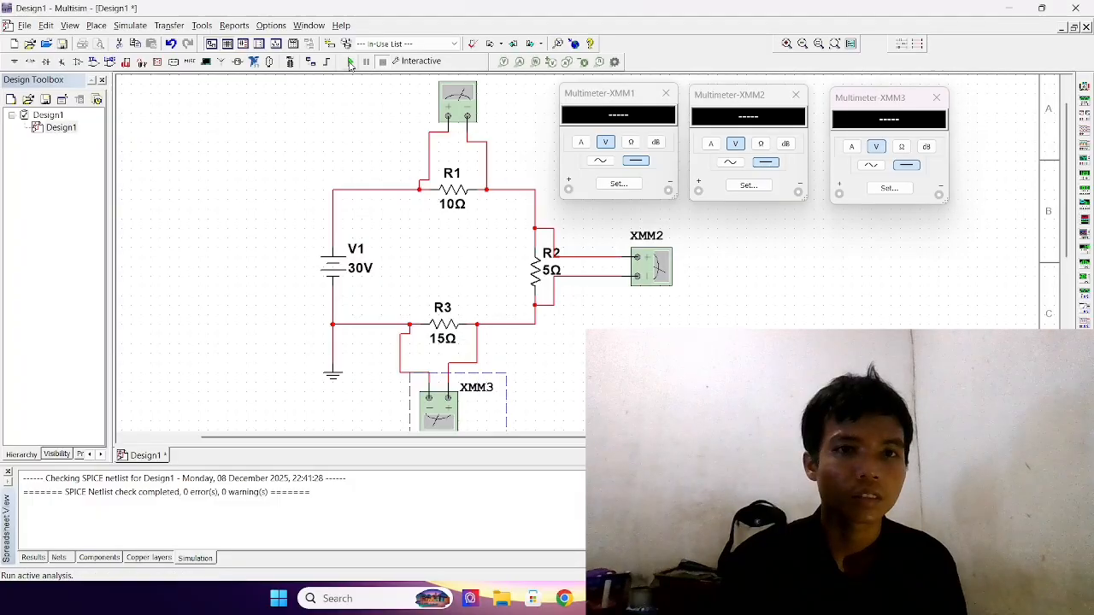
left_click(350, 63)
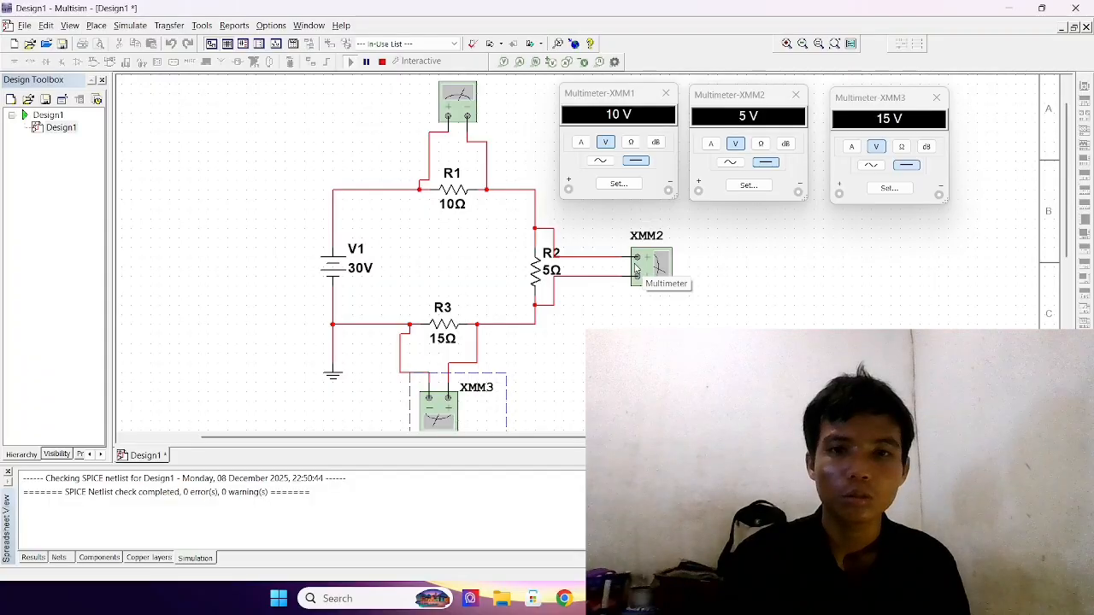
left_click(636, 270)
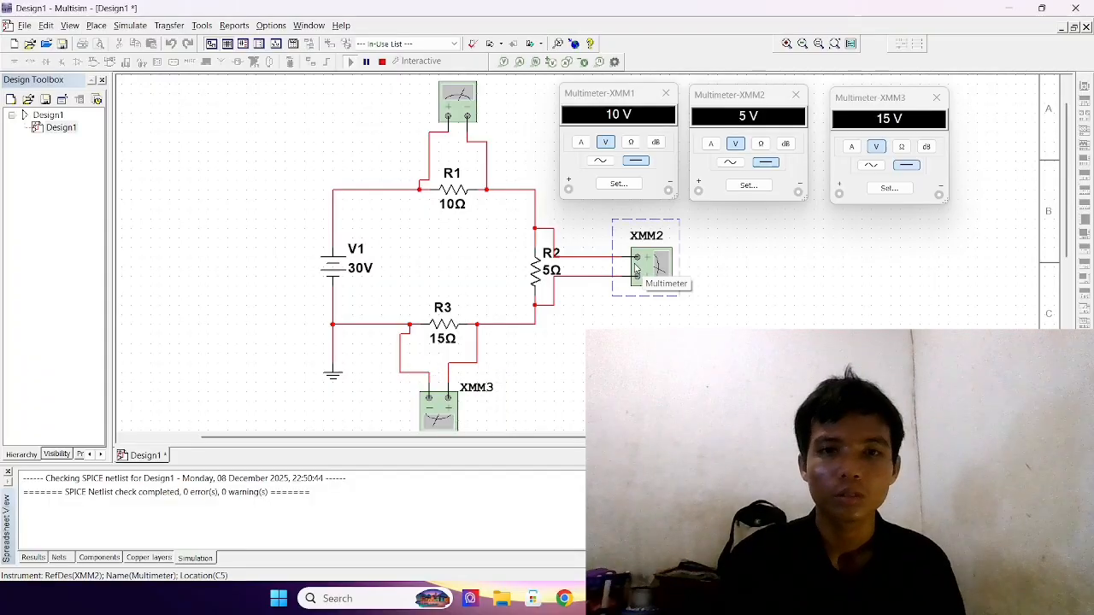
Stop the simulation and delete both wires connecting multimeter XMM2 to R2
left_click(593, 257)
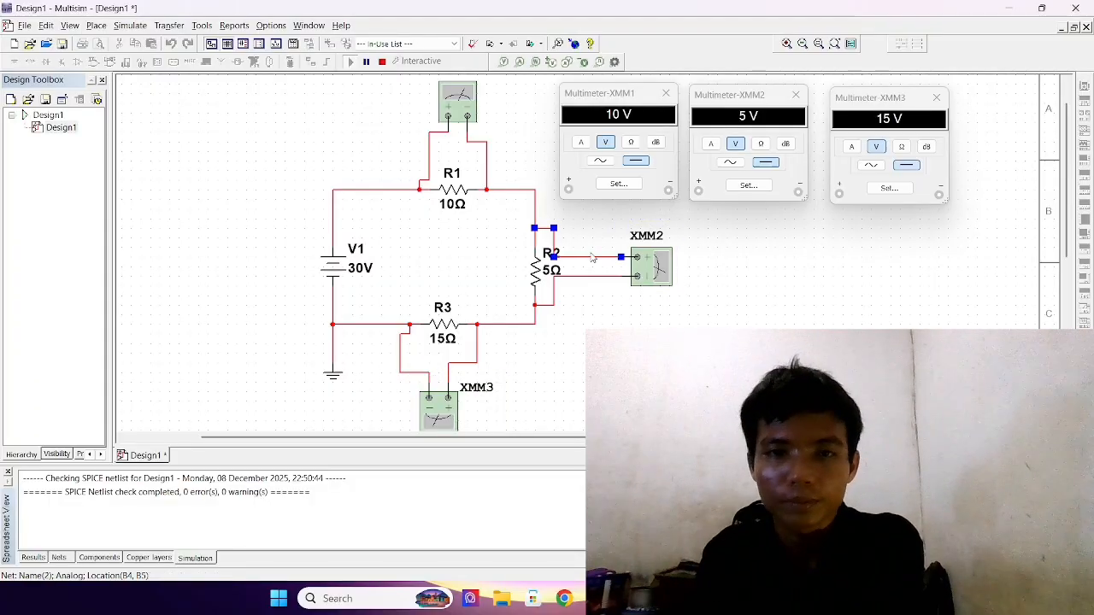
left_click(383, 62)
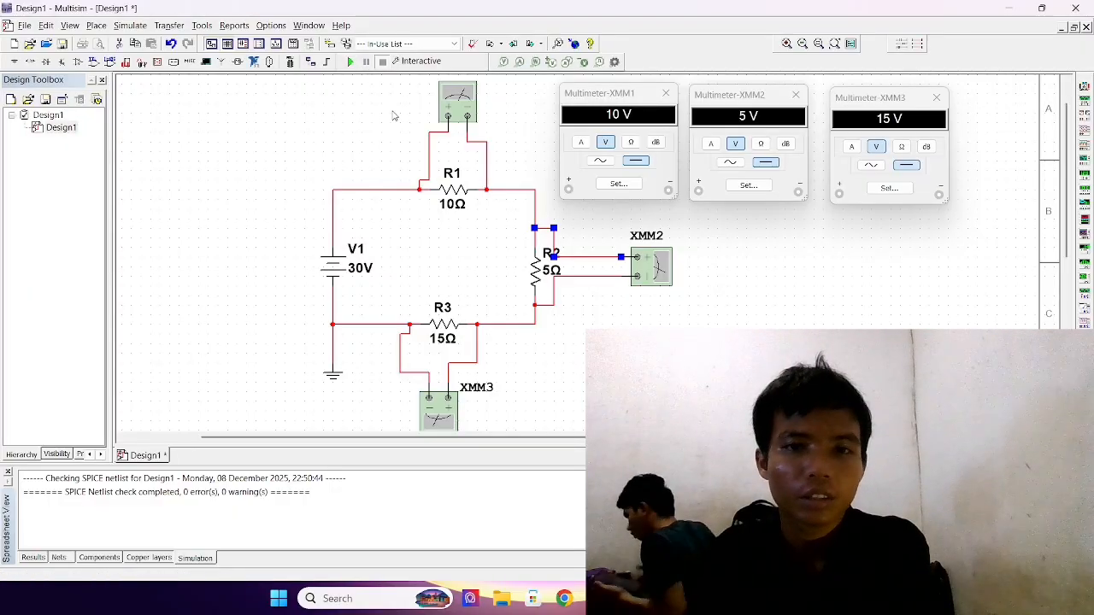
key("Delete")
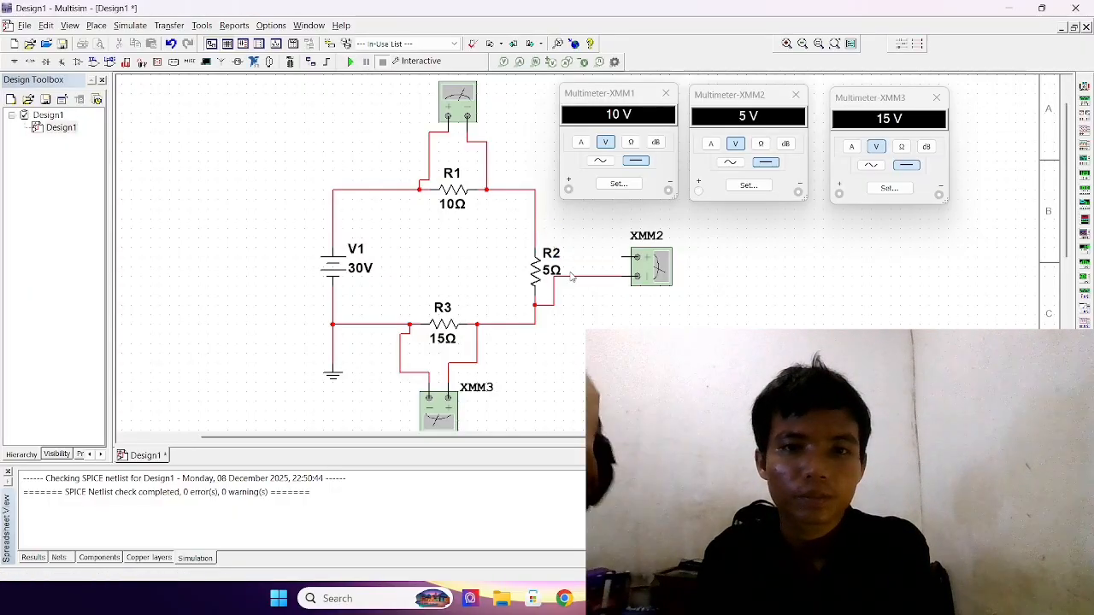
left_click(572, 276)
key("Delete")
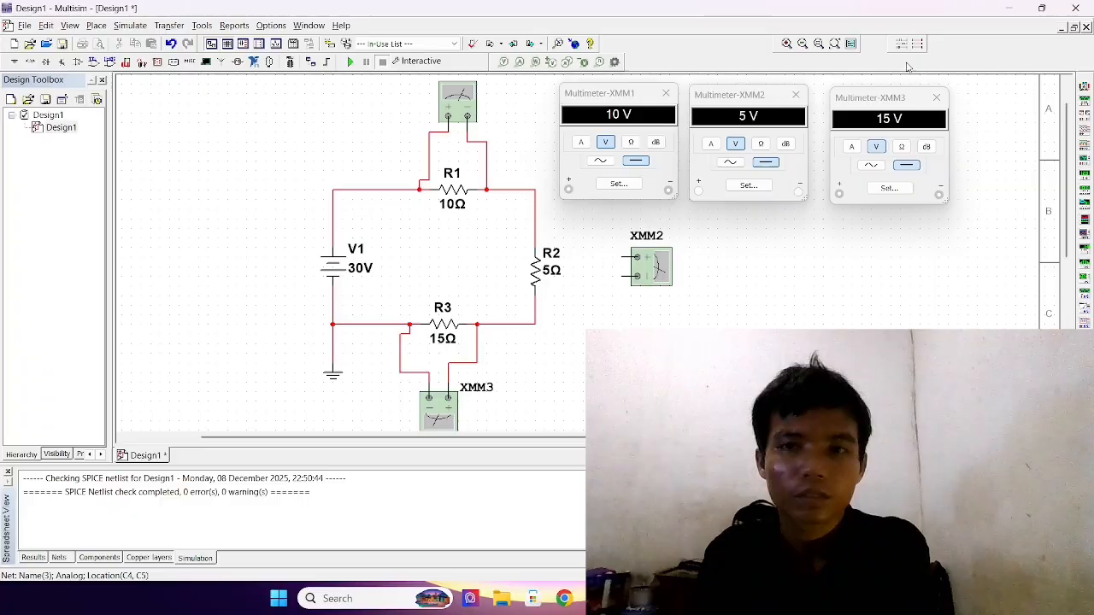
Close the readouts of all three multimeters
left_click(936, 98)
left_click(795, 94)
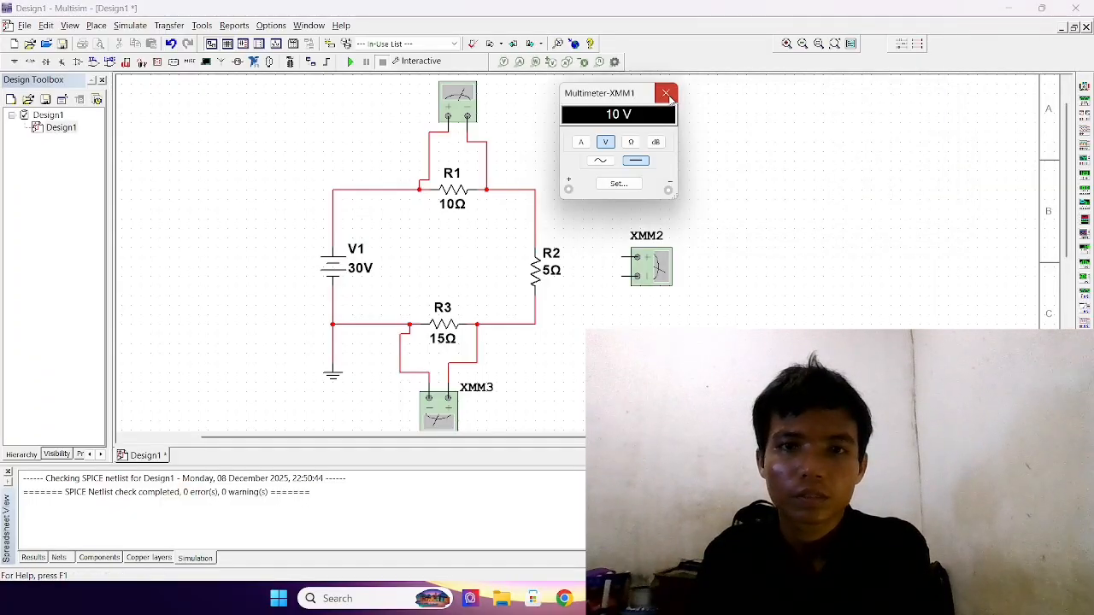
left_click(665, 93)
Delete both wires connecting multimeter XMM1 to R1
left_click(485, 154)
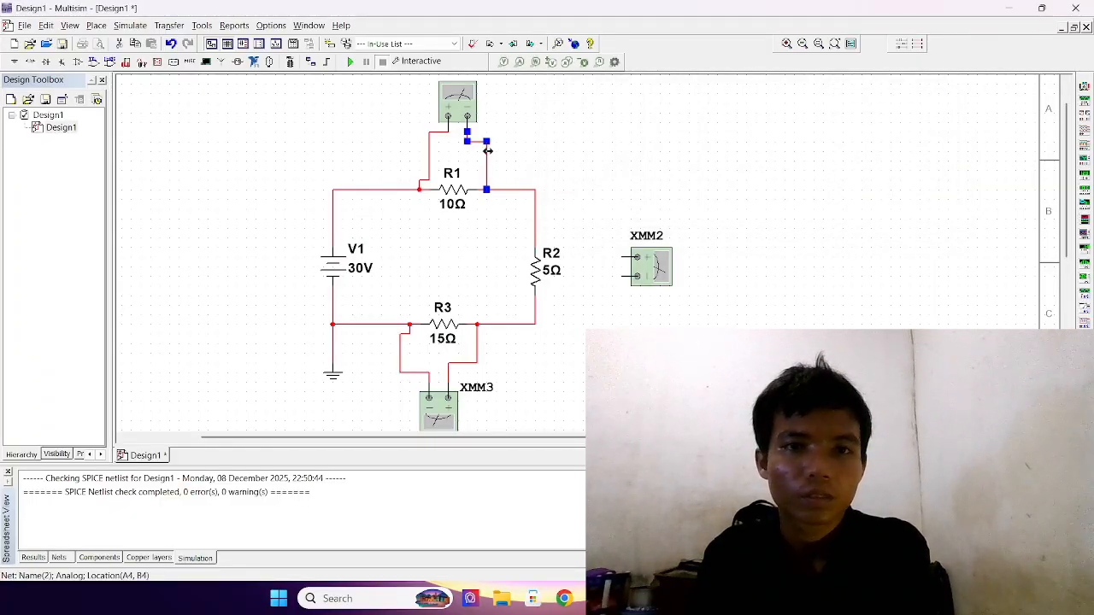
key("Delete")
left_click(429, 160)
key("Delete")
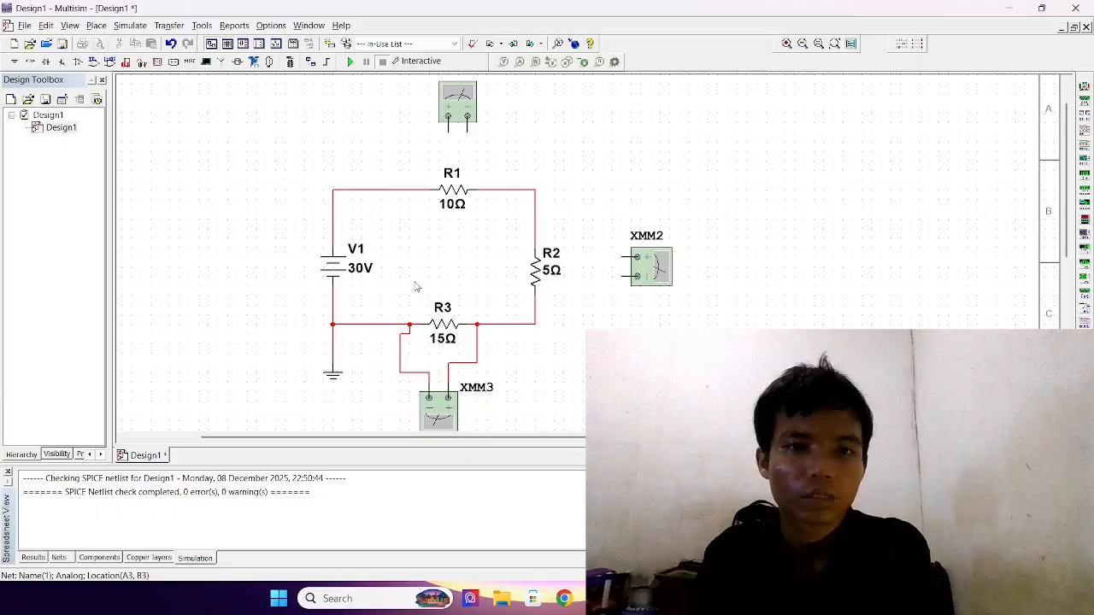
Delete both wires connecting multimeter XMM3 to R3
left_click(475, 364)
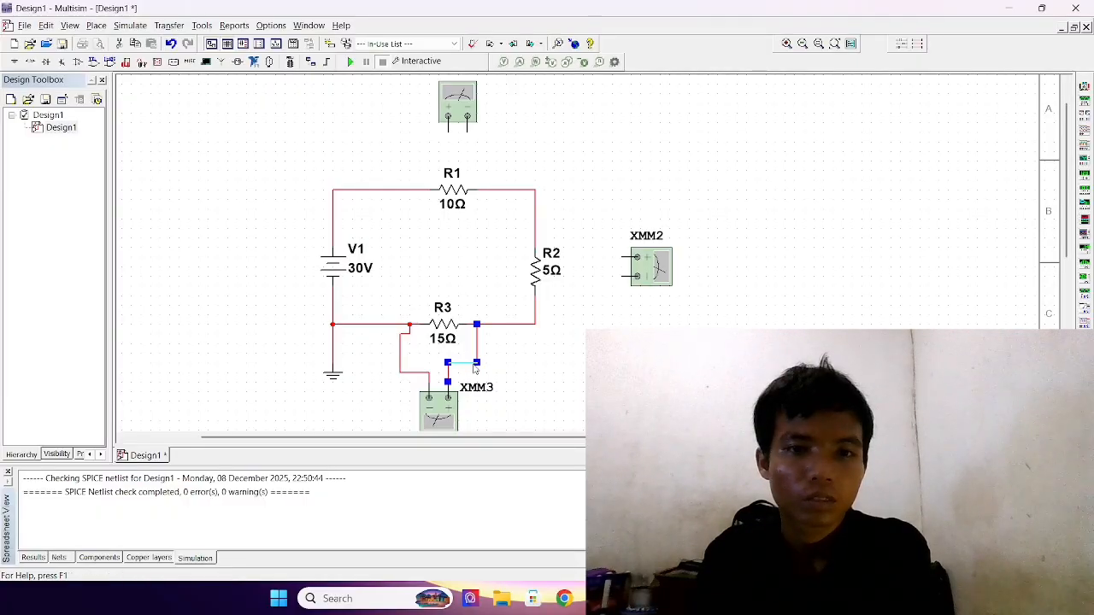
key("Delete")
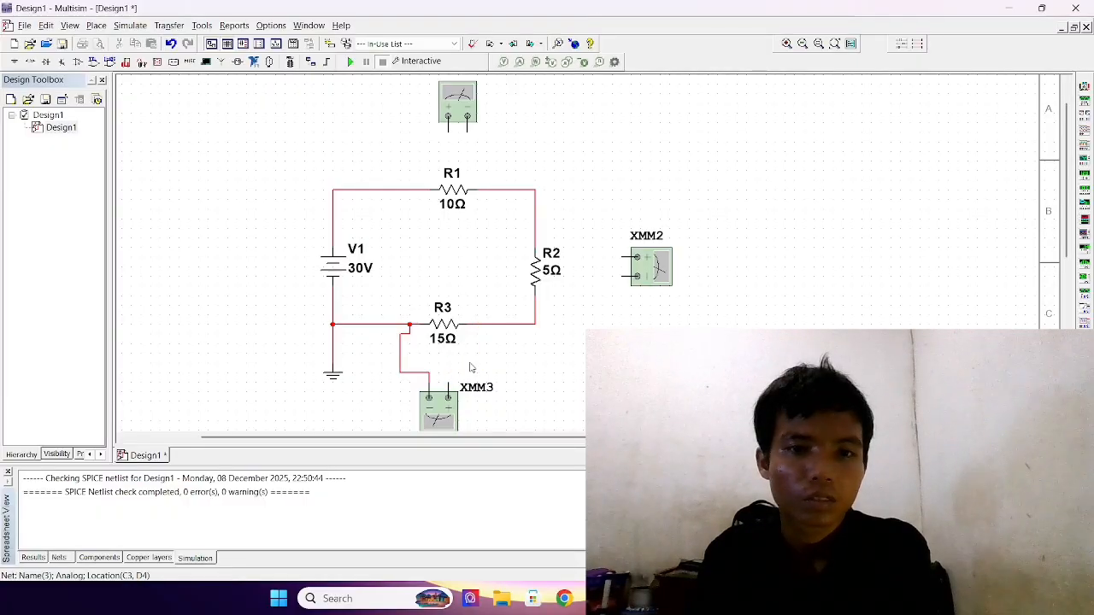
left_click(400, 359)
key("Delete")
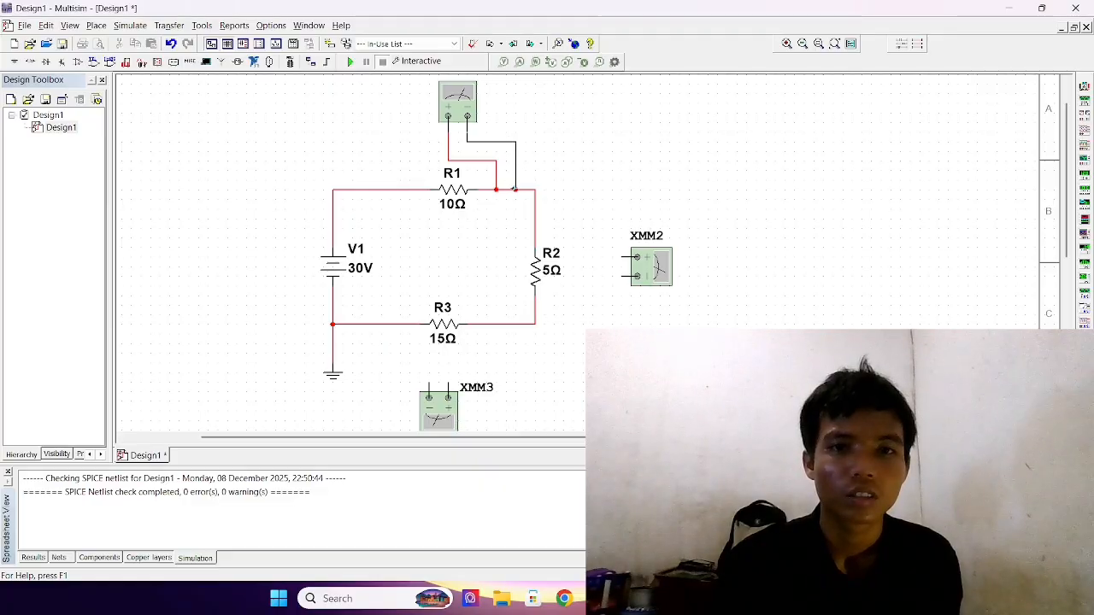
Wire multimeter XMM1 in series between R1 and R2, removing the wire segment between its two connection points
left_click(515, 188)
left_click(506, 190)
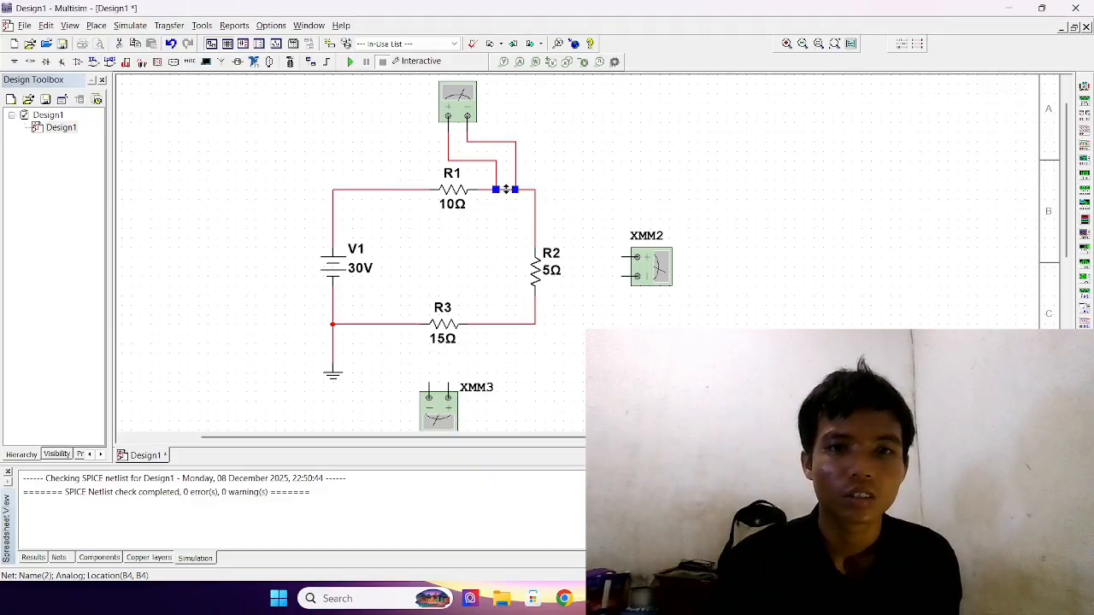
key("Delete")
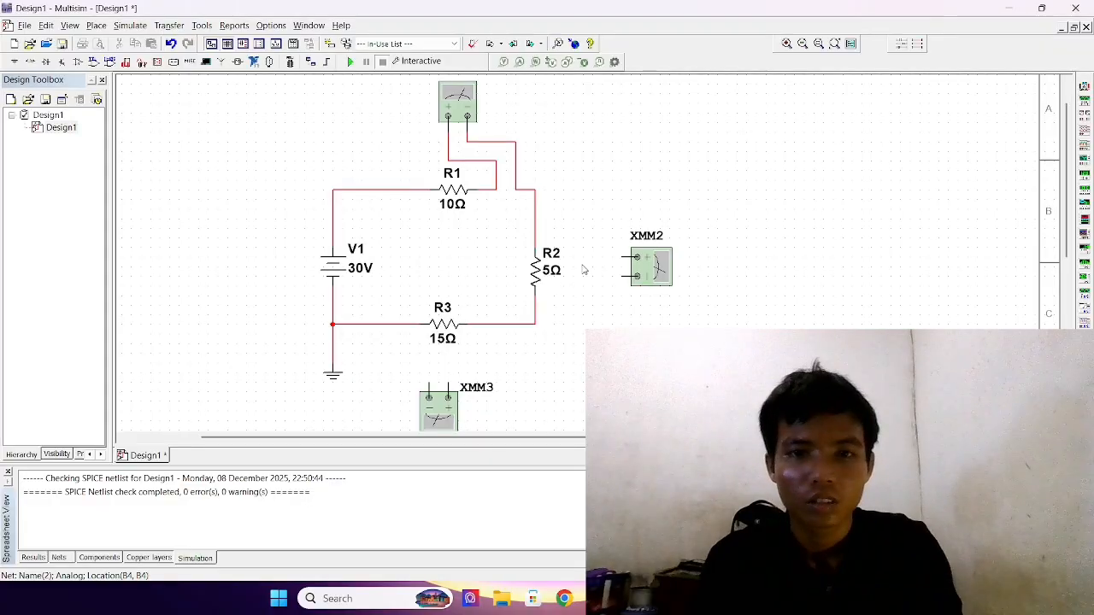
Move multimeter XMM2 closer to R2 and wire it in series between R2 and R3, with its positive terminal towards R2
left_click_drag(647, 274, 628, 301)
left_click(603, 306)
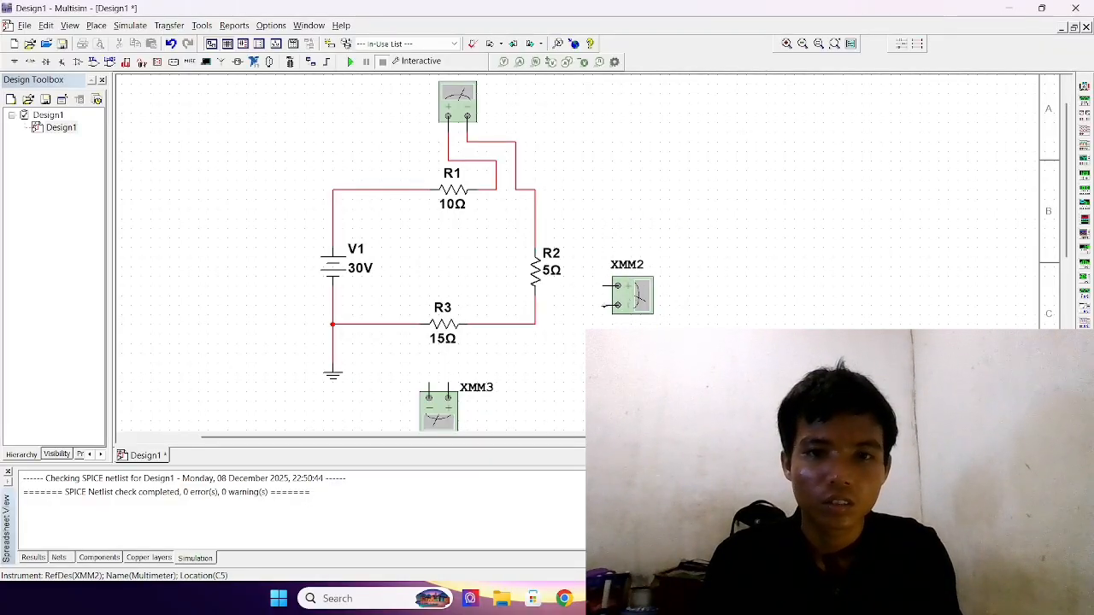
left_click(535, 317)
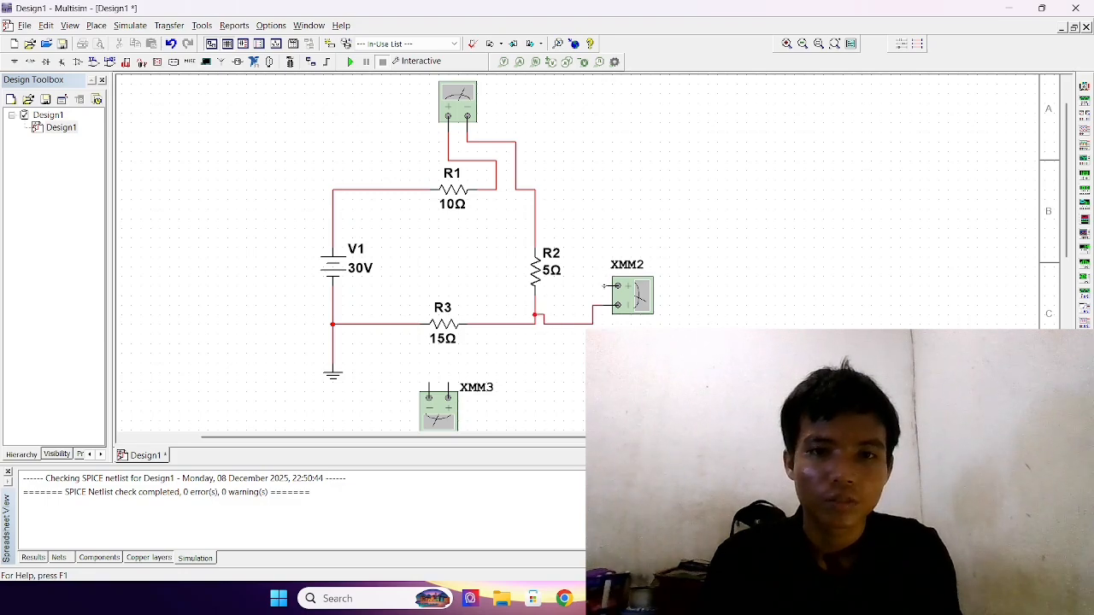
left_click(616, 287)
left_click(534, 295)
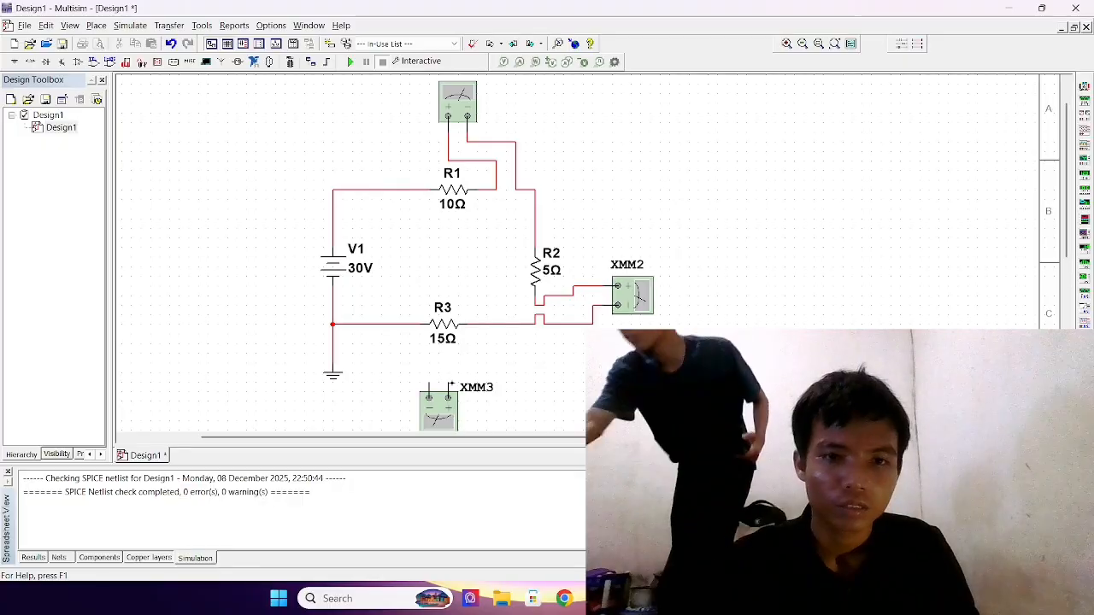
left_click(448, 394)
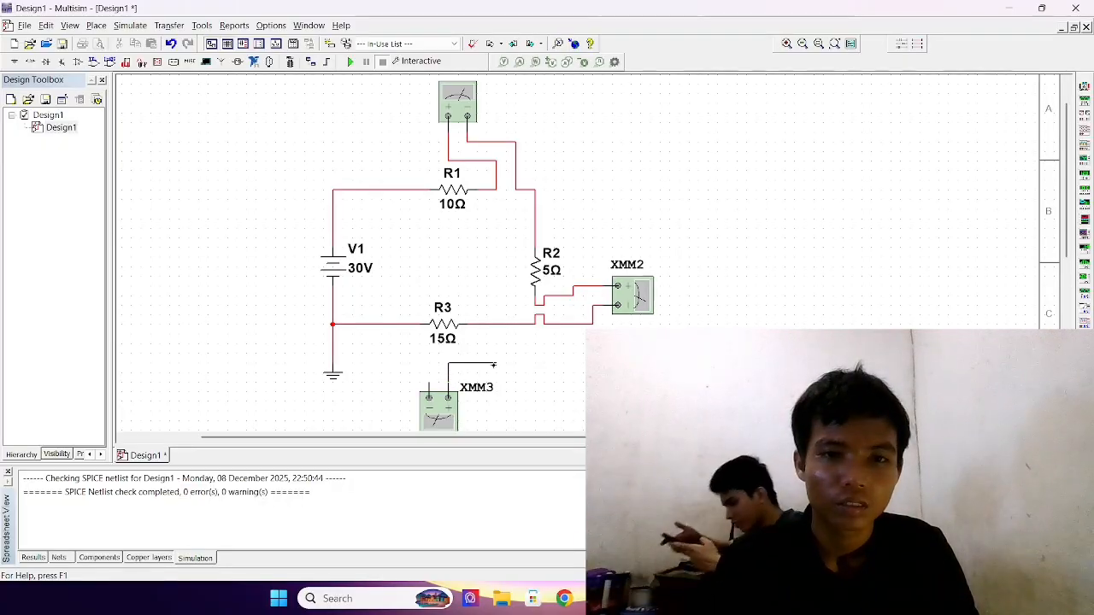
left_click(494, 325)
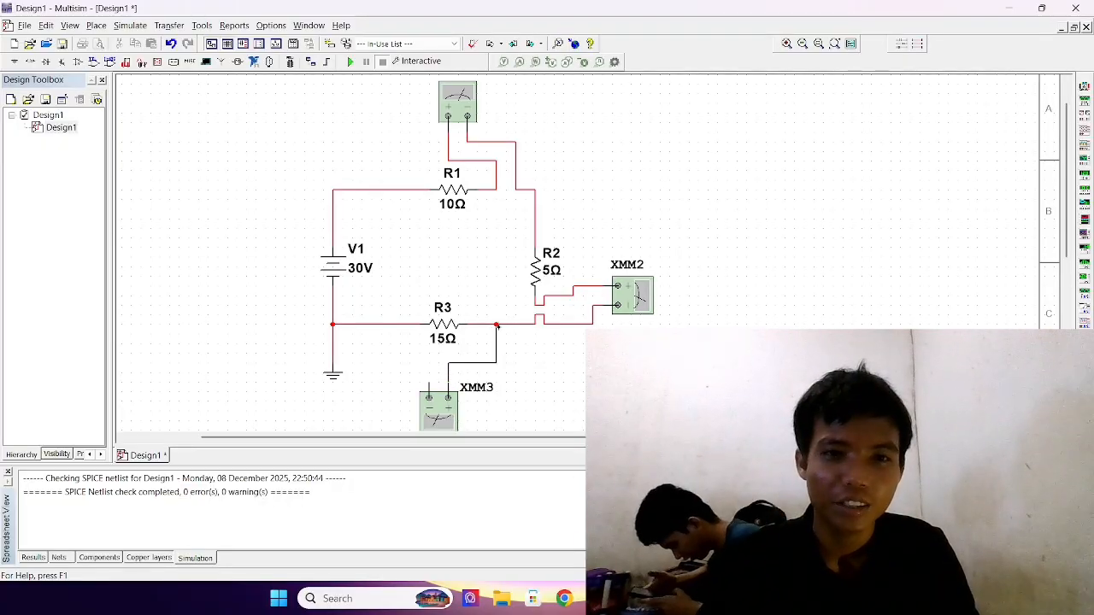
left_click(428, 391)
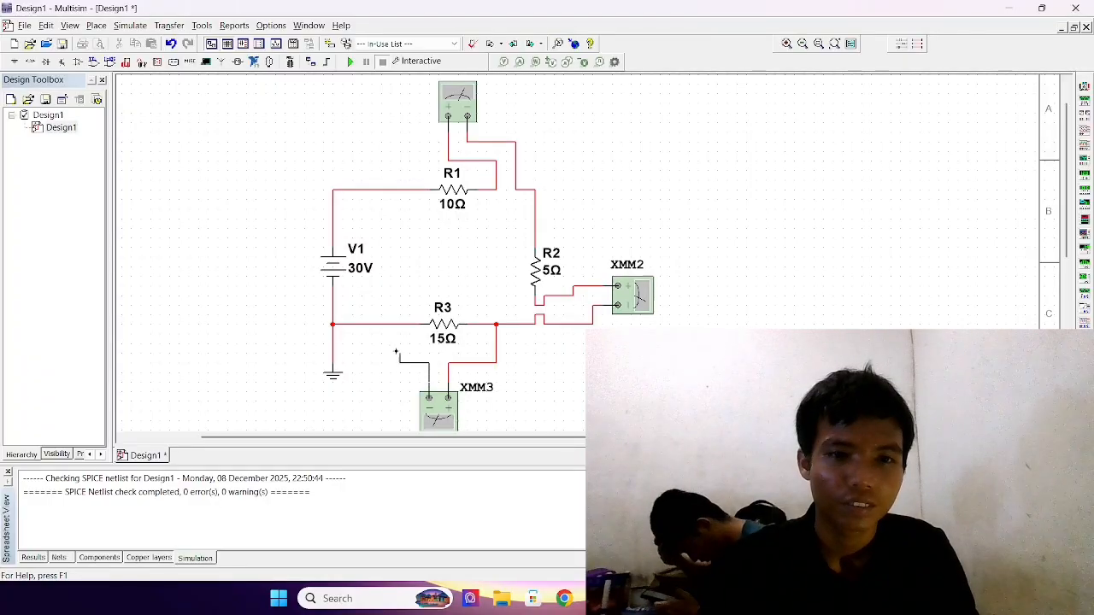
left_click(399, 325)
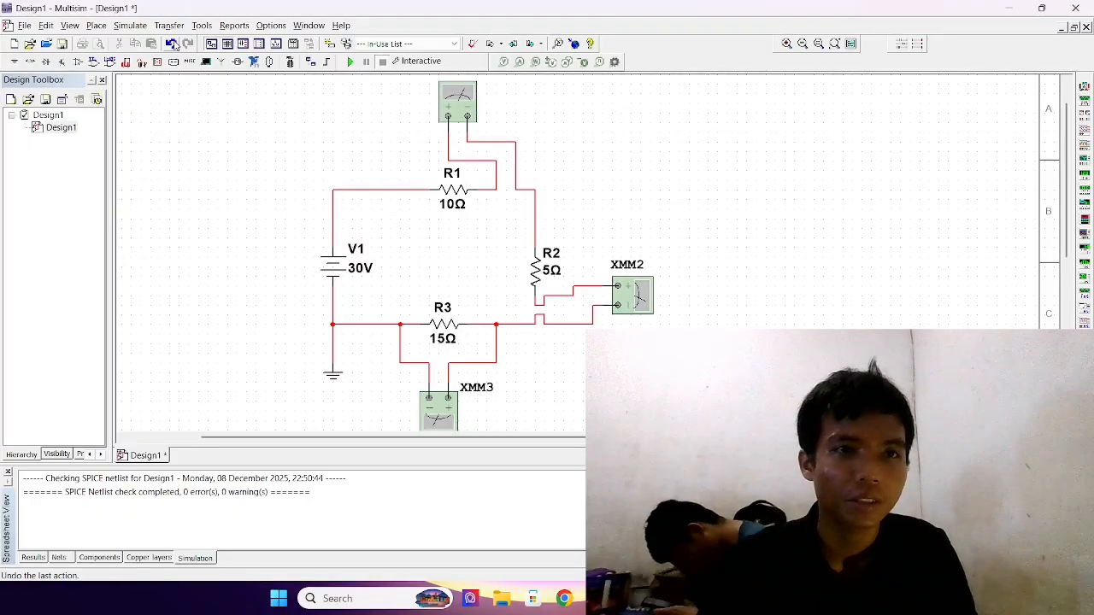
left_click(491, 364)
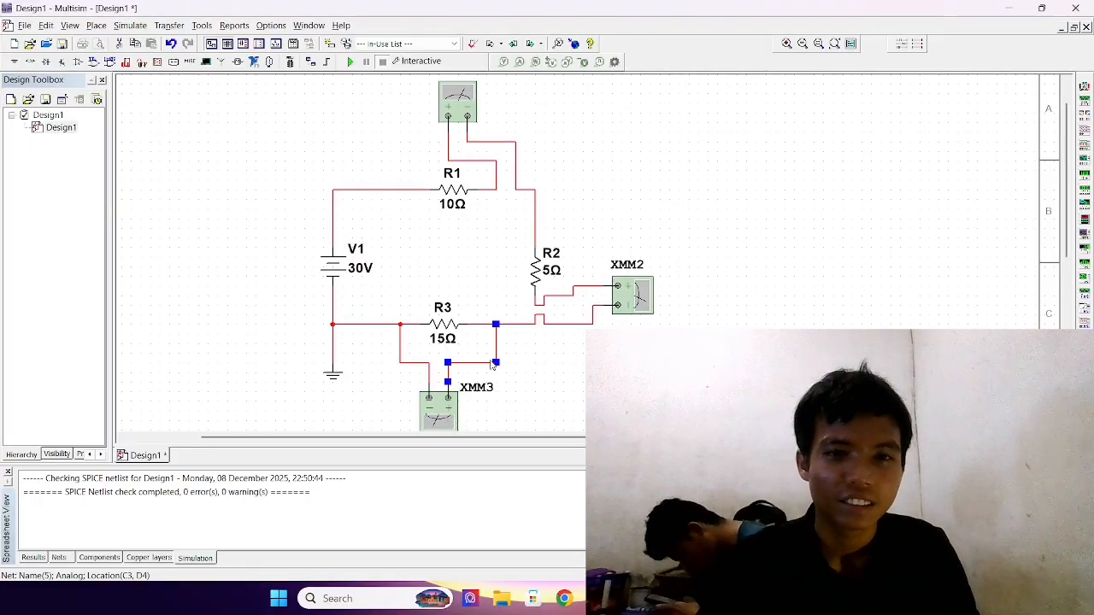
key("Delete")
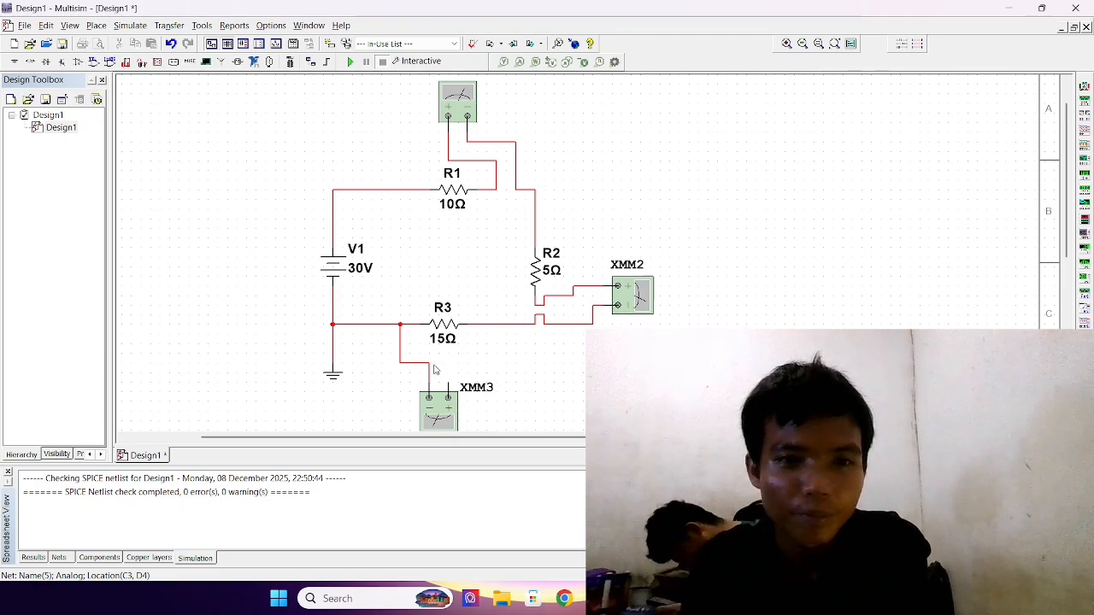
left_click(425, 364)
key("Delete")
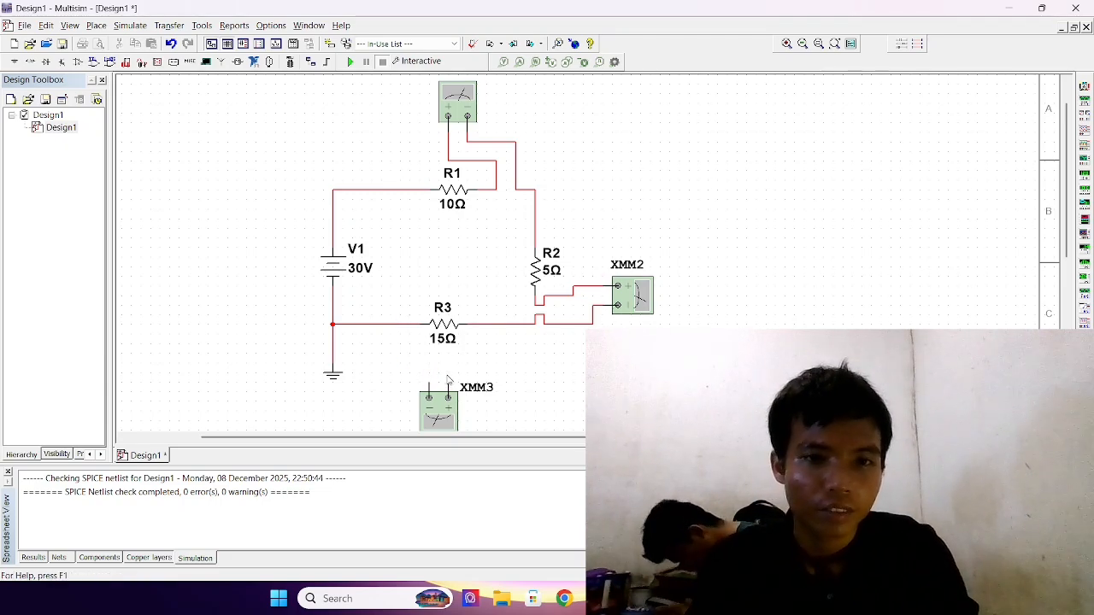
Move multimeter XMM3 below the wire between V1 and R3 and insert it in series, removing the wire segment between its connection points
left_click_drag(416, 413, 390, 393)
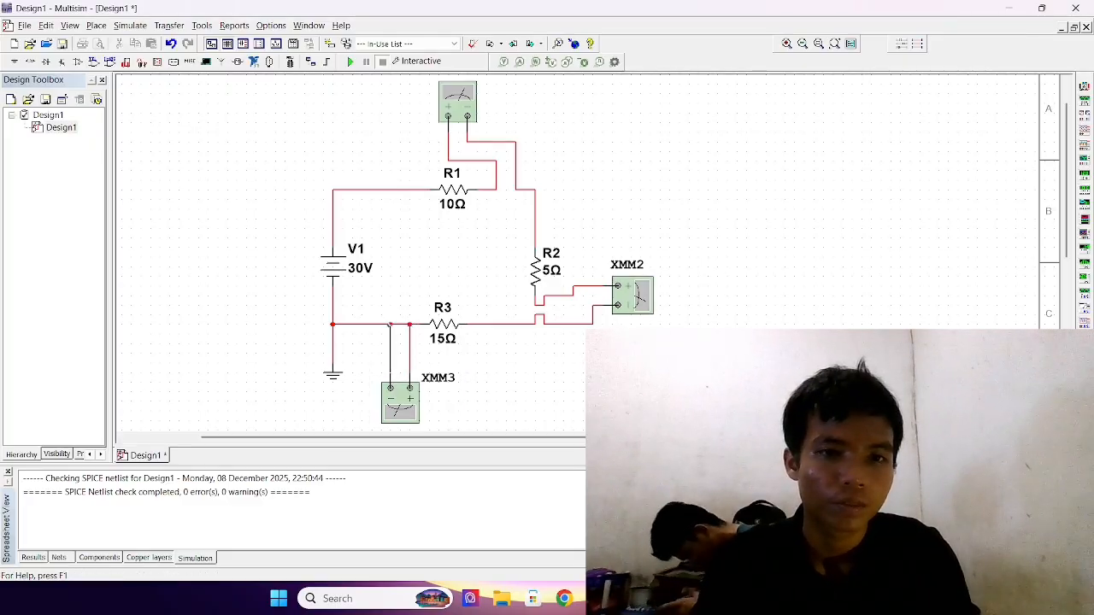
left_click(401, 325)
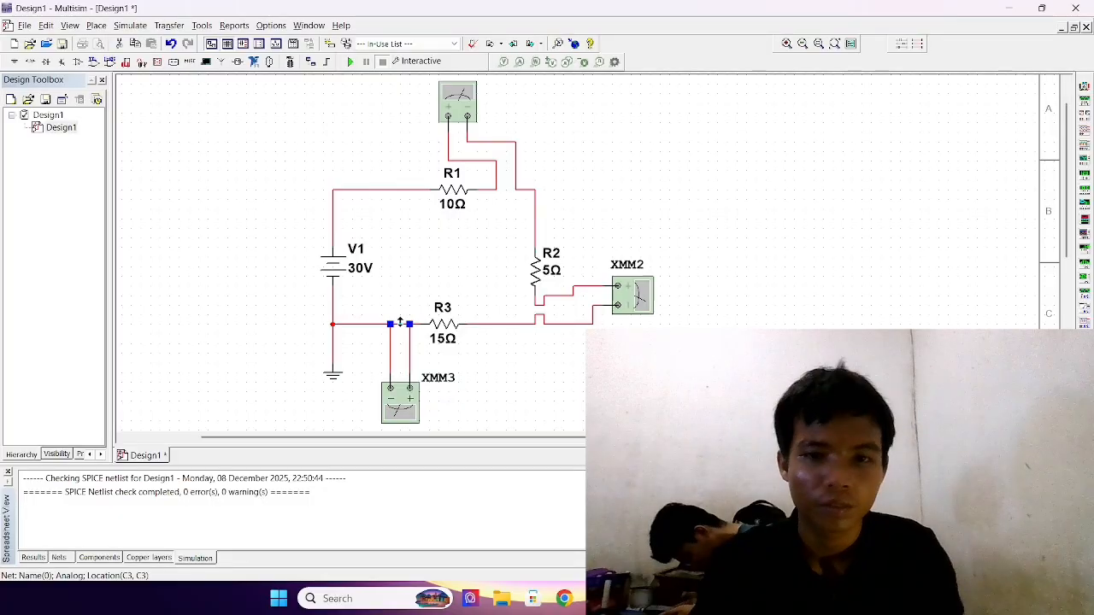
key("Delete")
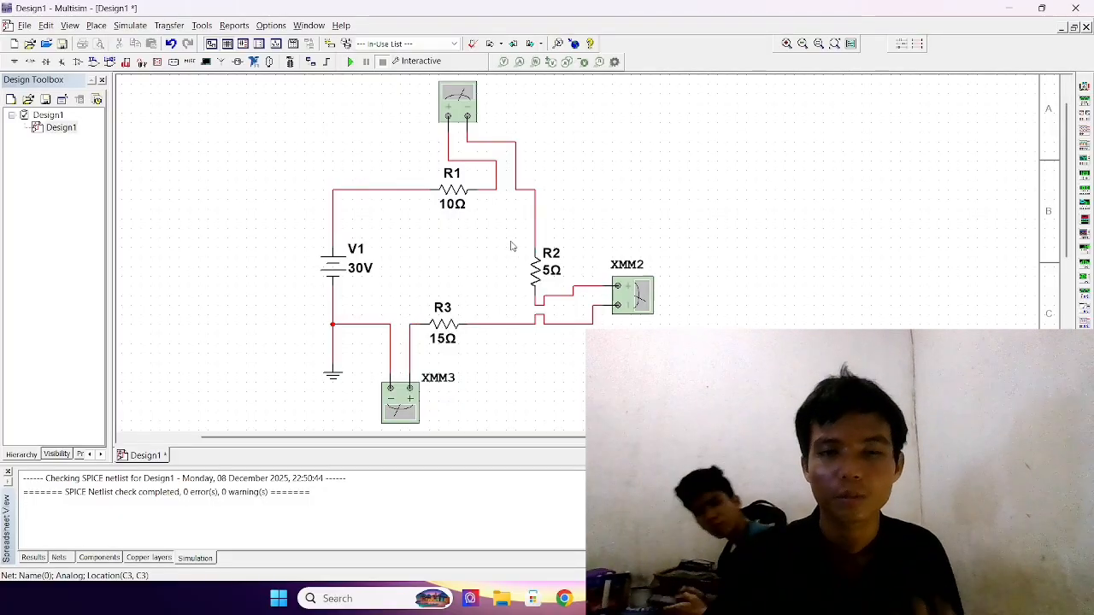
Open the readouts of multimeters XMM1, XMM2 and XMM3, and shift XMM1 slightly upward
left_click(352, 62)
double_click(446, 99)
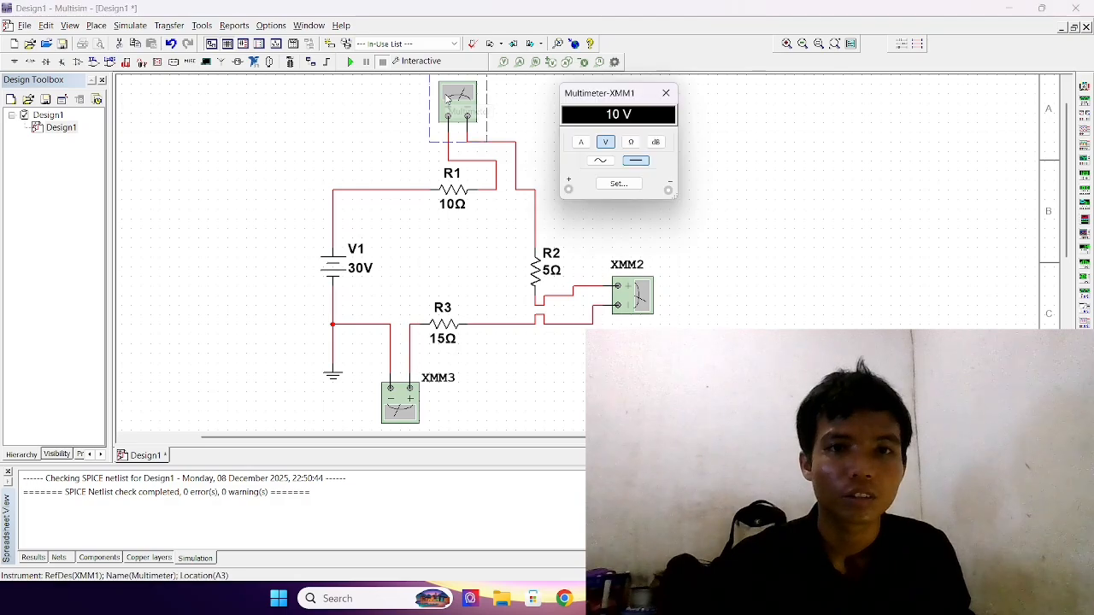
left_click_drag(646, 275, 643, 288)
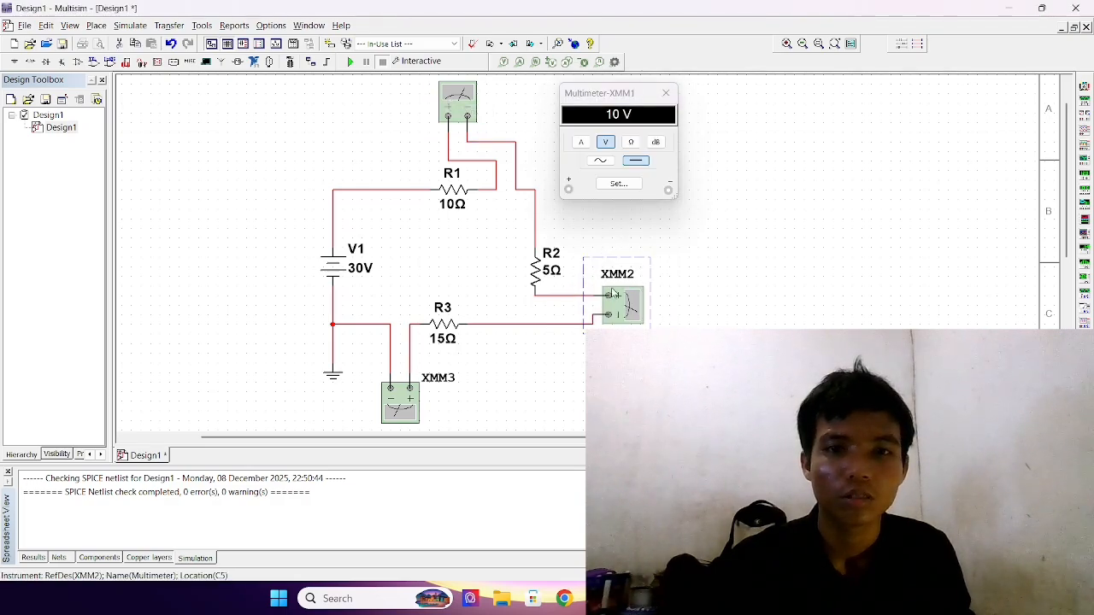
left_click(171, 44)
double_click(625, 299)
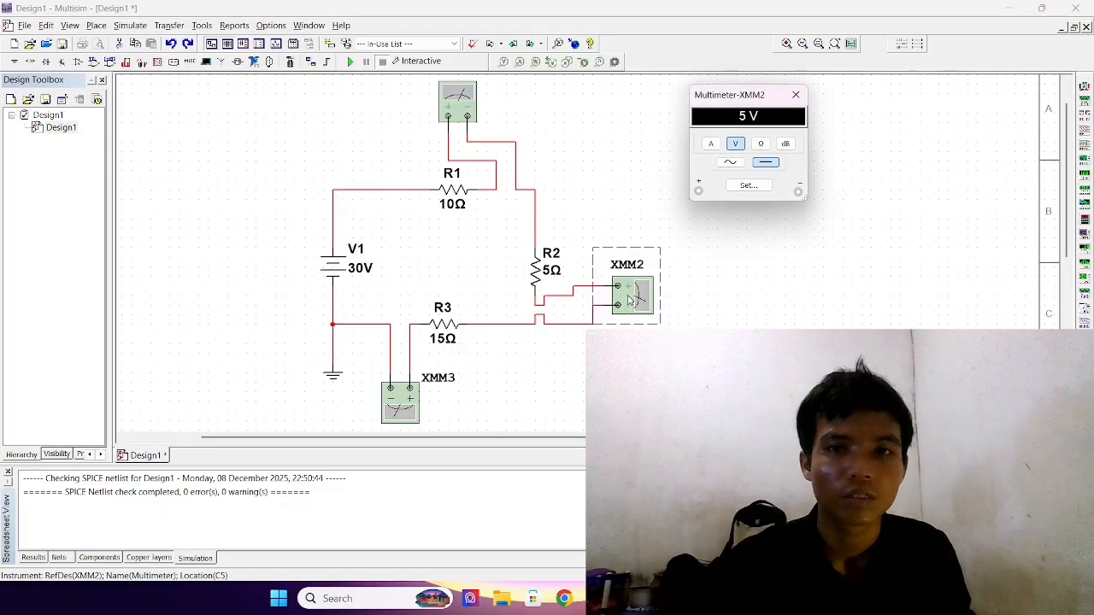
left_click_drag(461, 114, 462, 115)
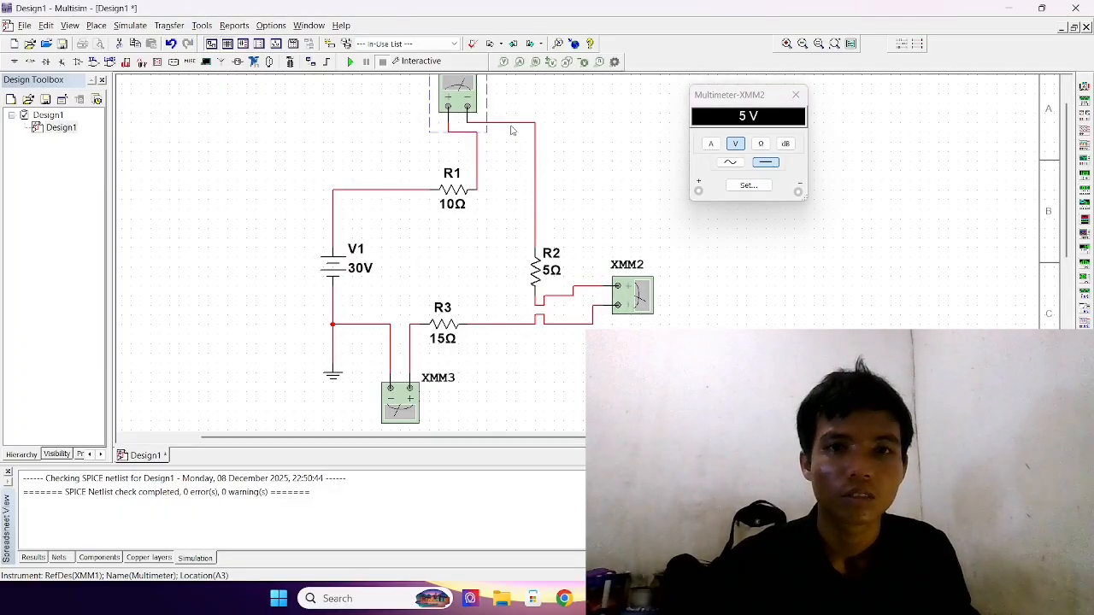
double_click(488, 112)
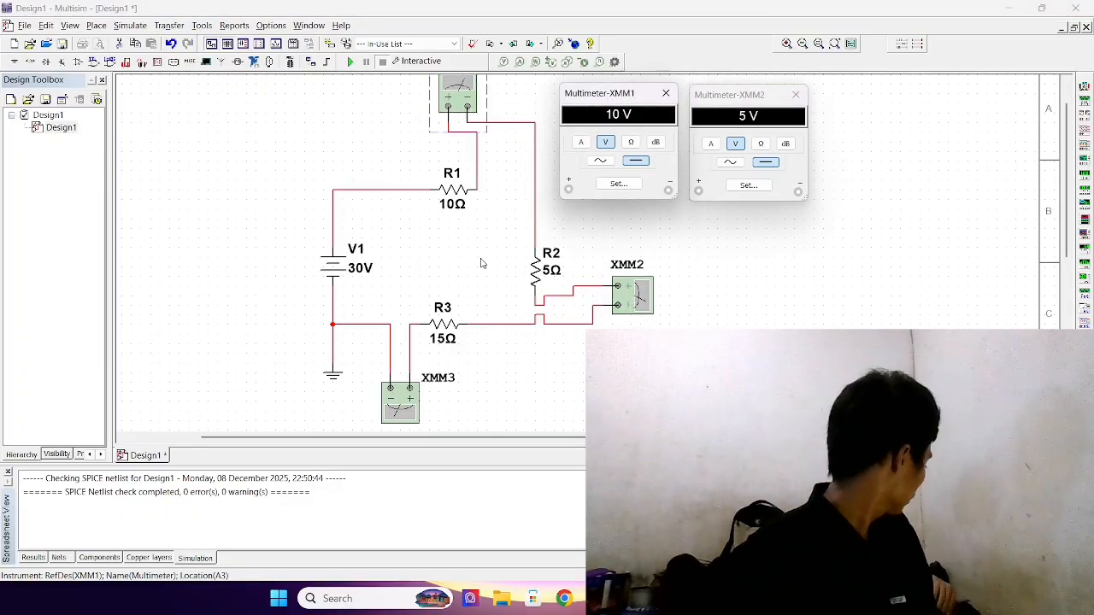
double_click(398, 409)
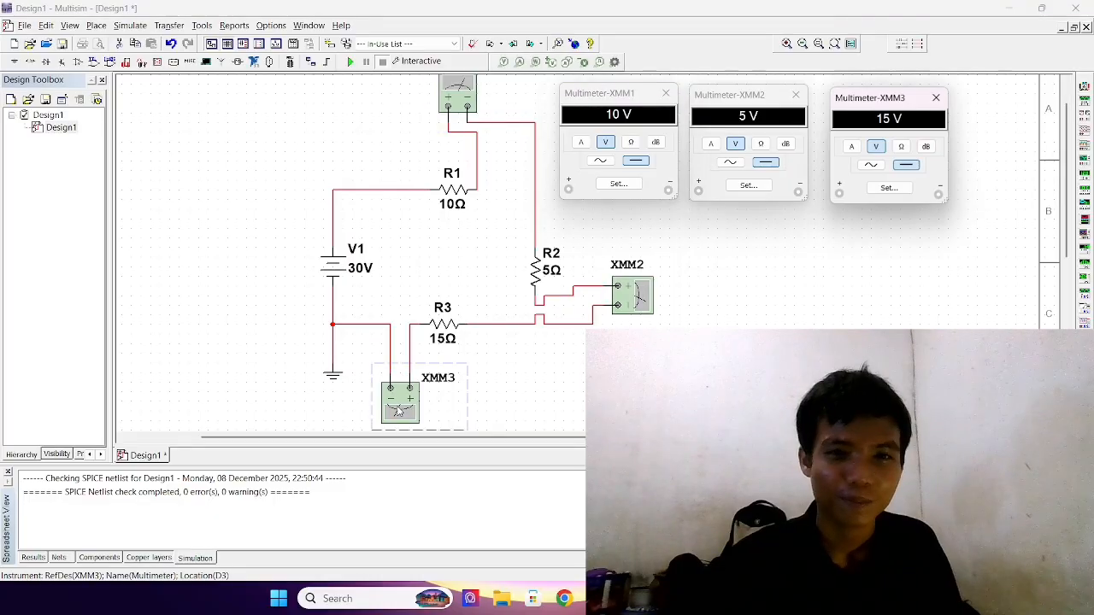
Run the interactive simulation and switch XMM1, XMM2 and XMM3 to current (A) measurement
left_click(350, 64)
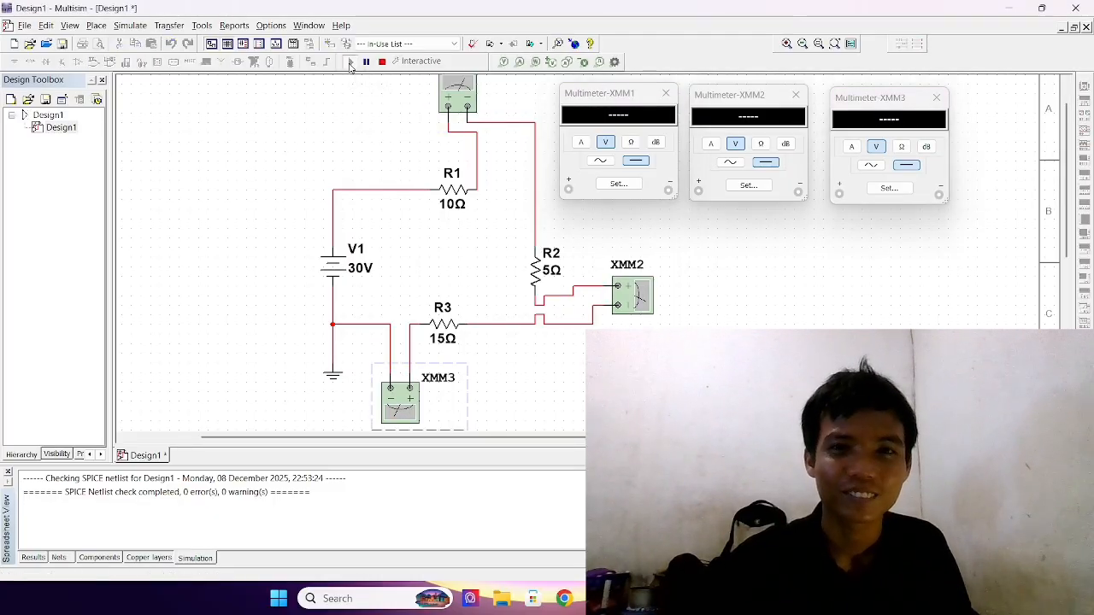
left_click(581, 142)
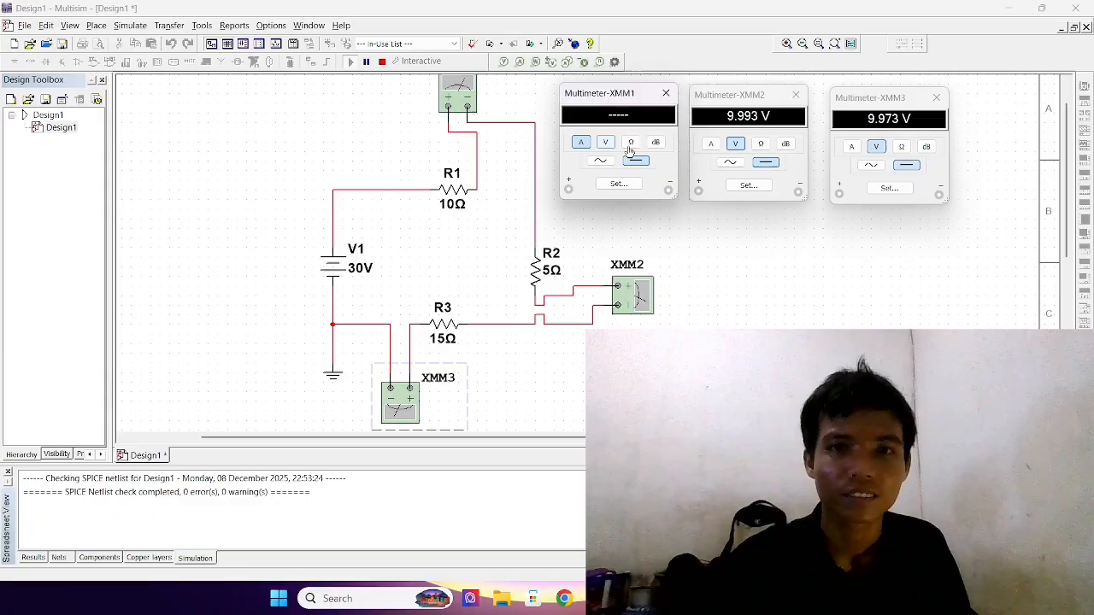
left_click(710, 143)
left_click(852, 147)
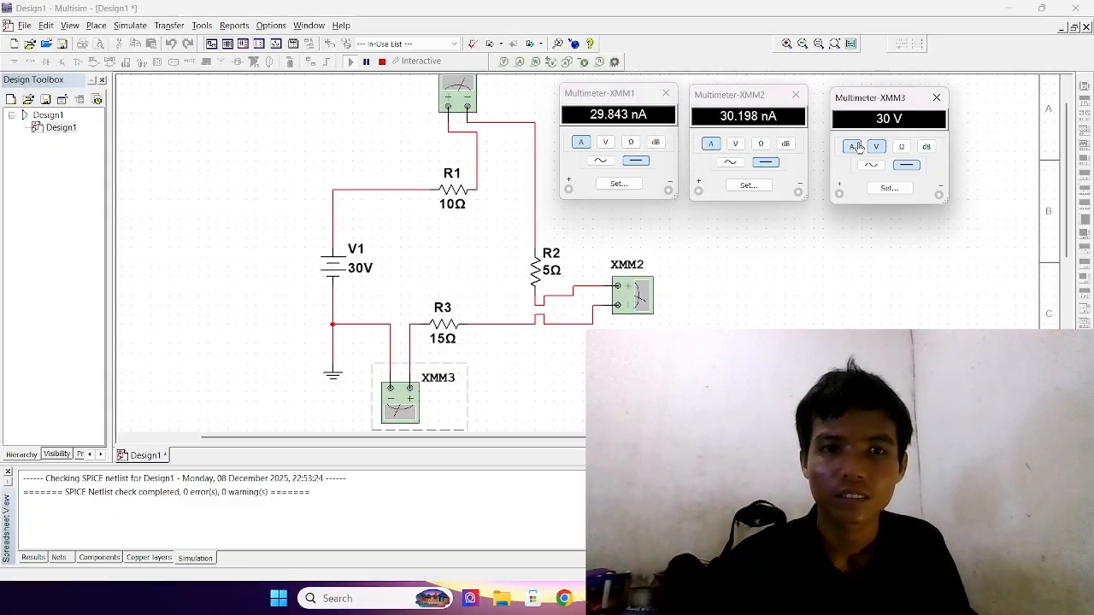
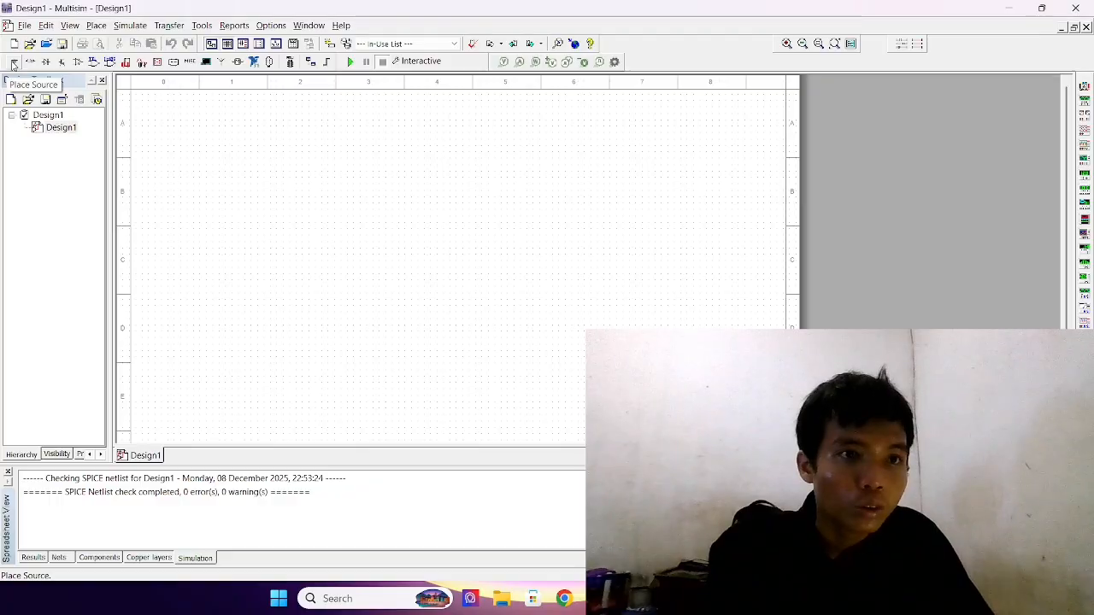
Place one DC_POWER source from the Sources group on the upper-left area of the empty schematic
left_click(13, 65)
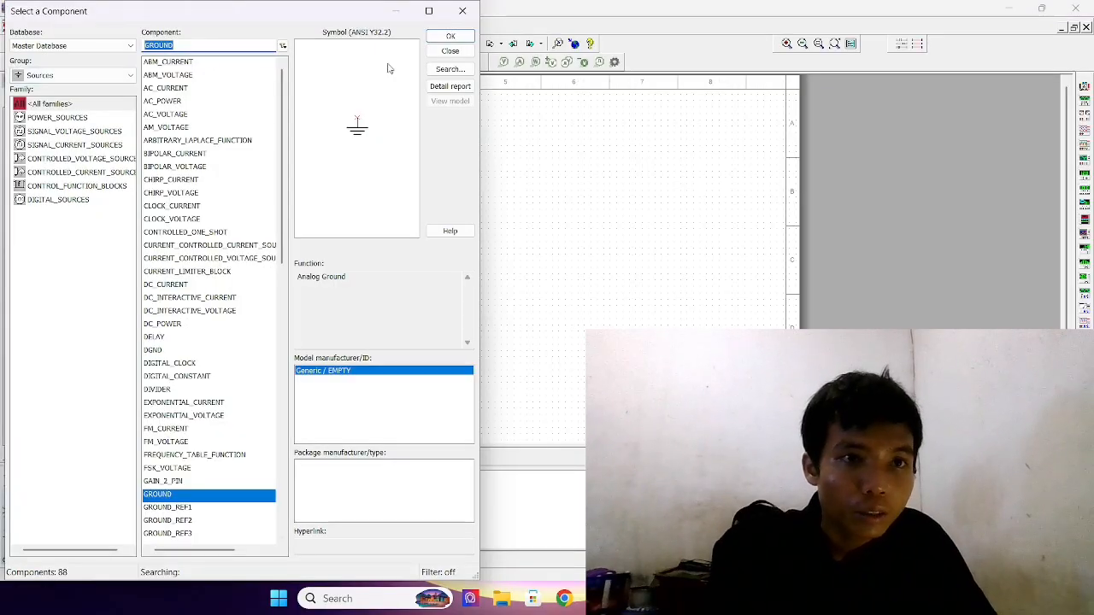
left_click(161, 325)
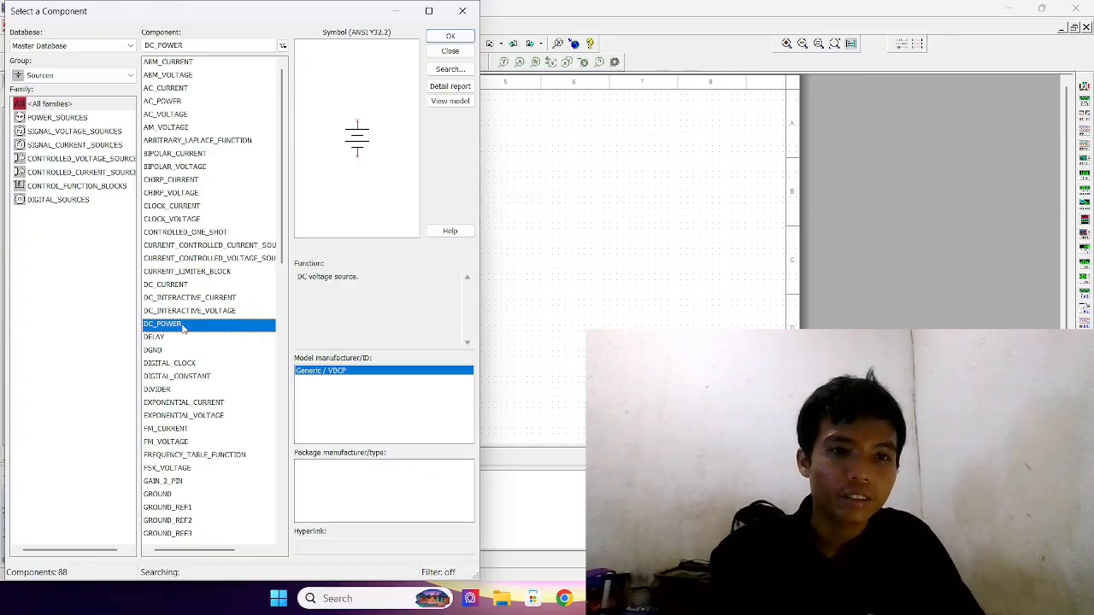
left_click(450, 36)
left_click(258, 219)
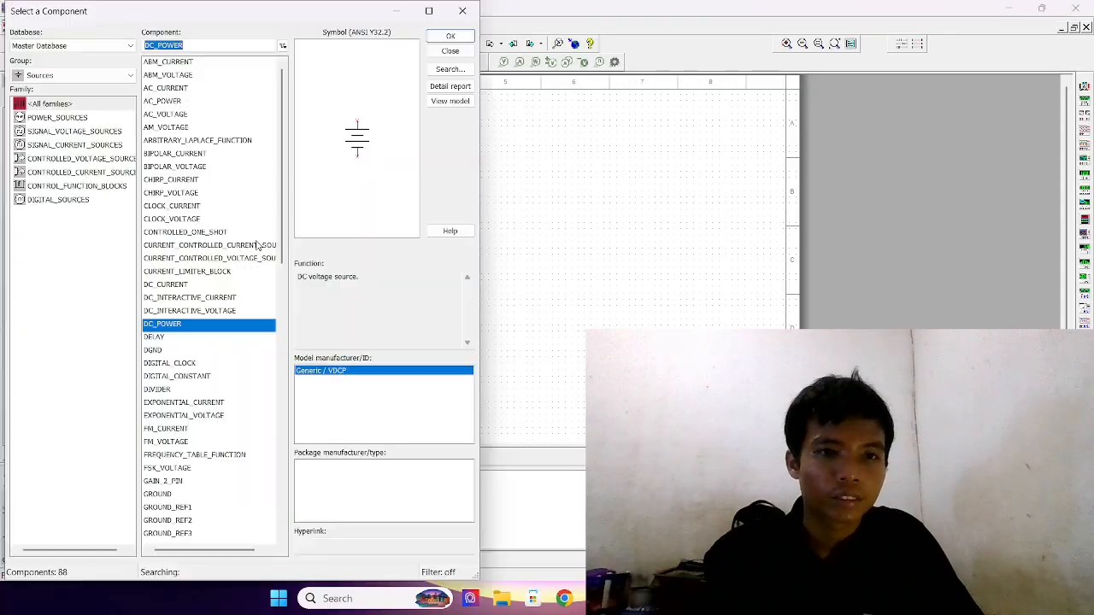
left_click(463, 10)
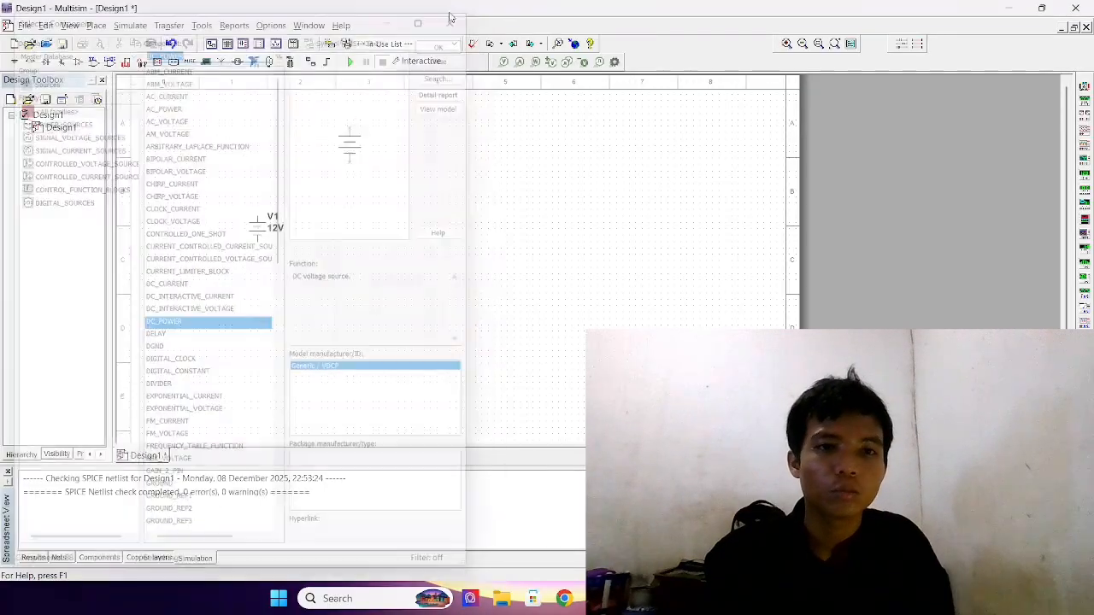
Set the voltage of DC source V1 to 45 V
double_click(274, 229)
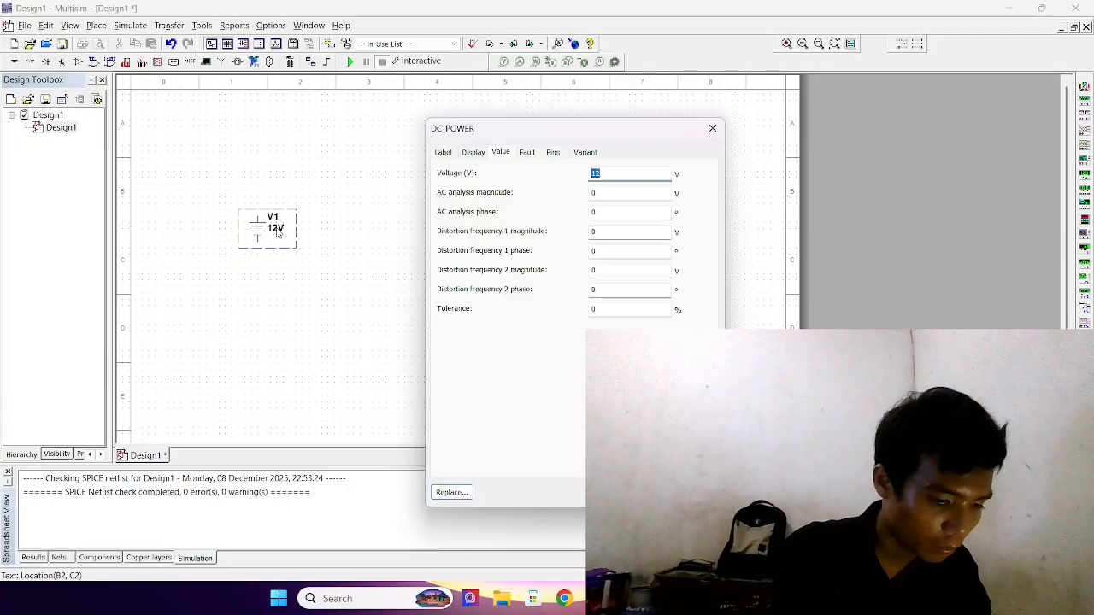
type("4")
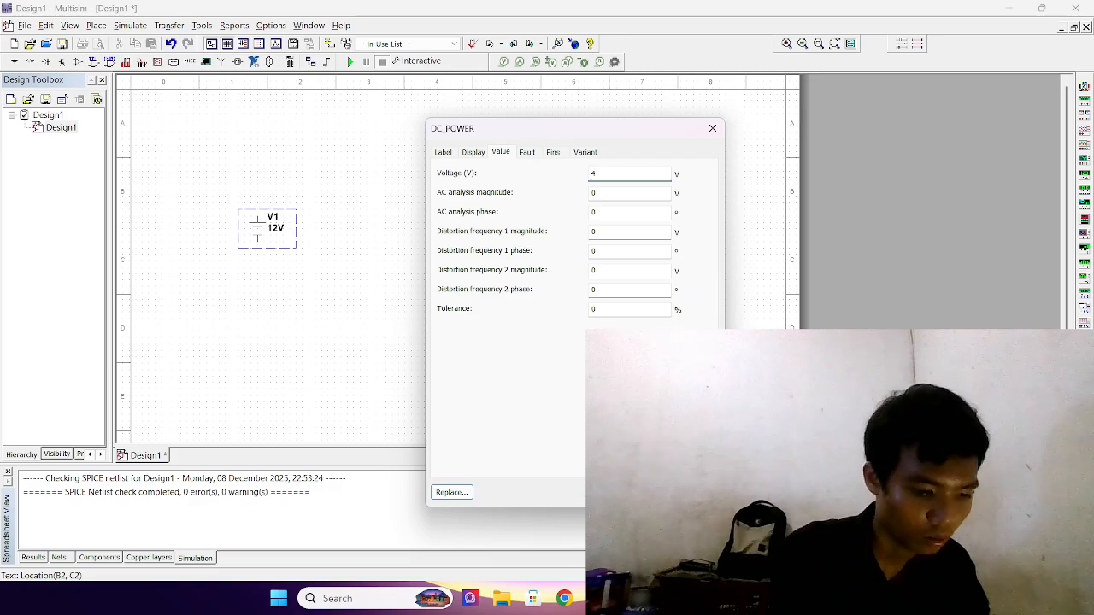
type("5")
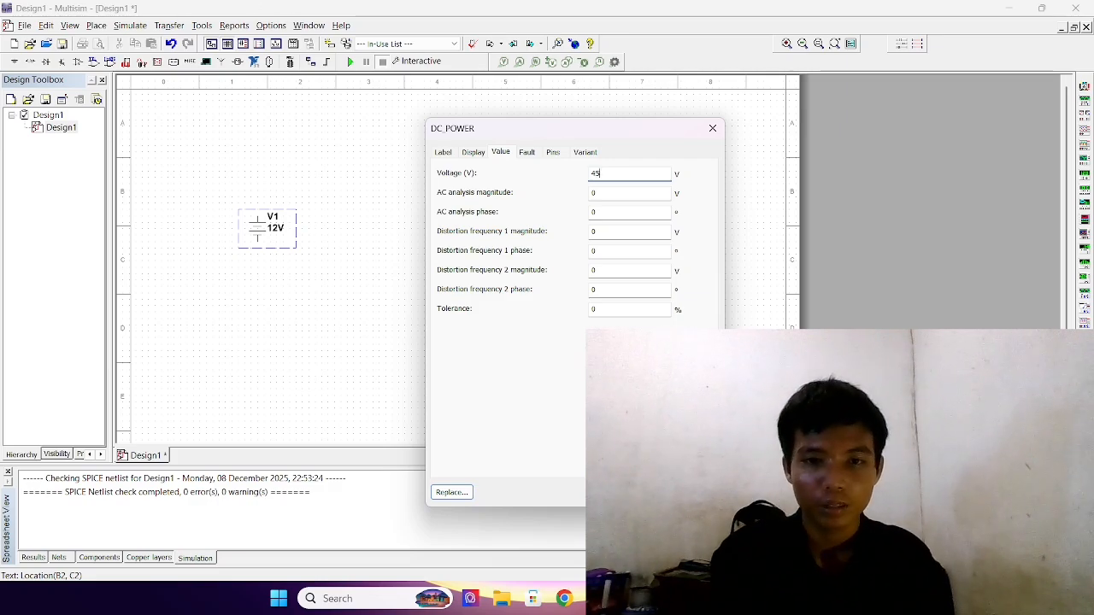
key("Return")
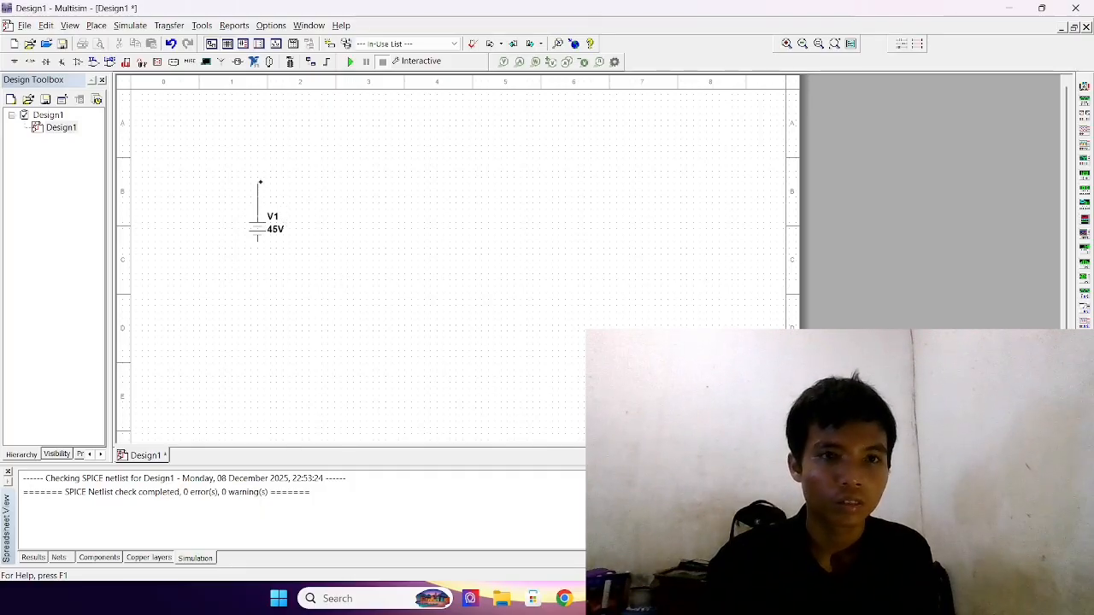
Draw a wire from V1's upper terminal across to the right and down, ending it at a free point
left_click(257, 195)
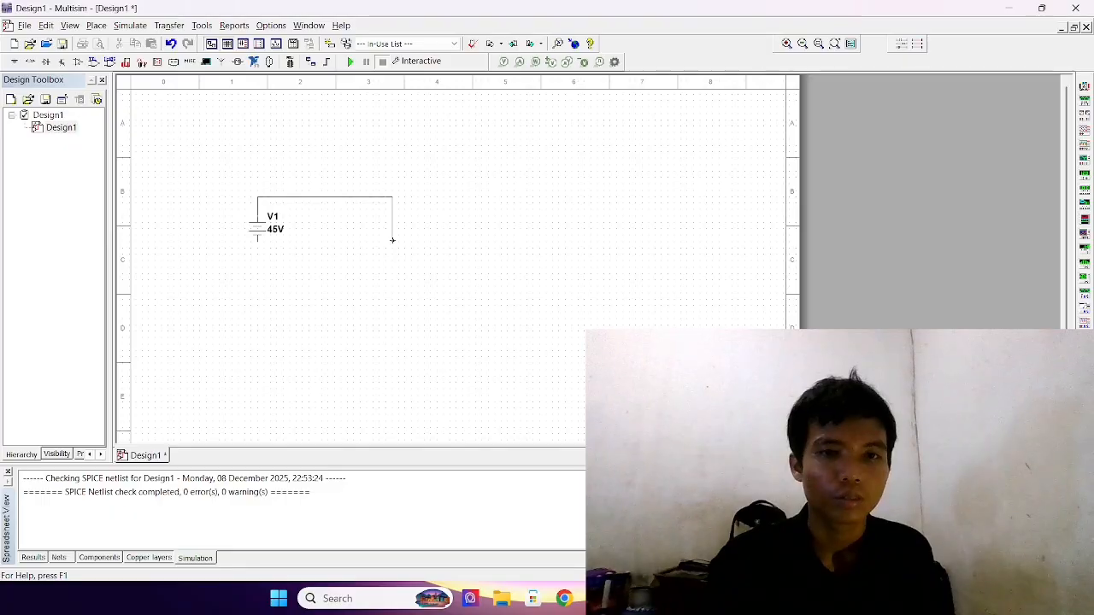
left_click(393, 240)
double_click(392, 241)
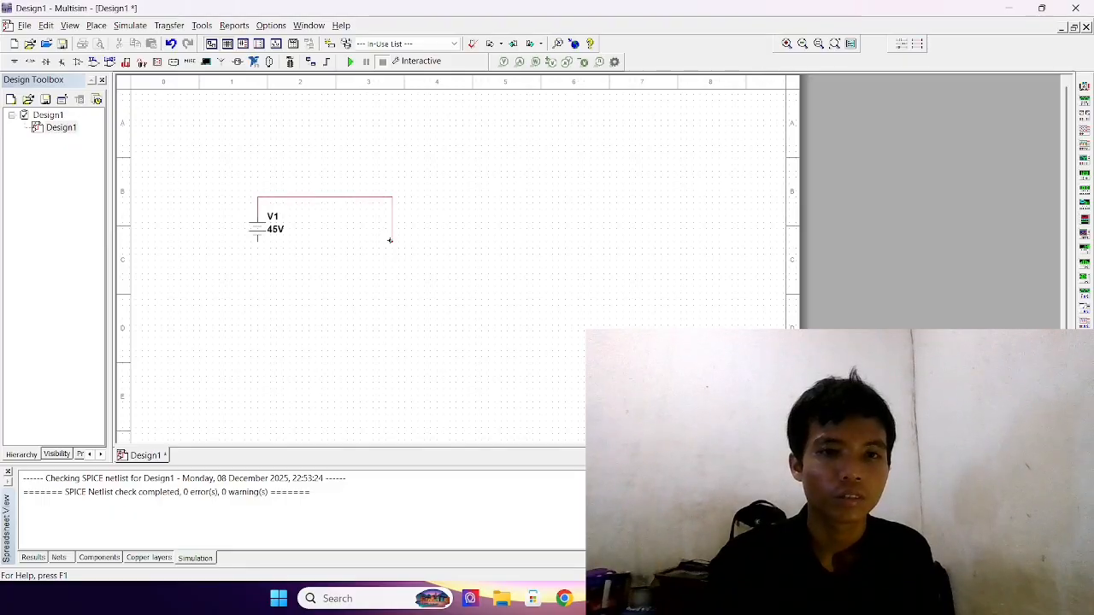
Place one 5k resistor from the Basic group's RESISTOR family, rotated vertically, at the free end of the wire from V1
left_click(30, 63)
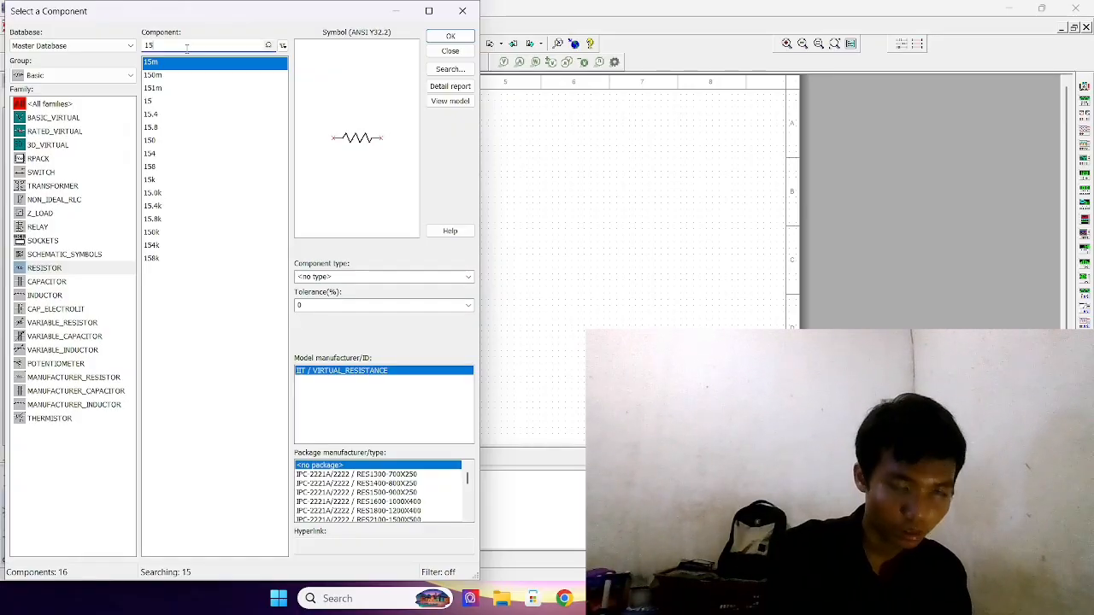
key("BackSpace")
key("BackSpace")
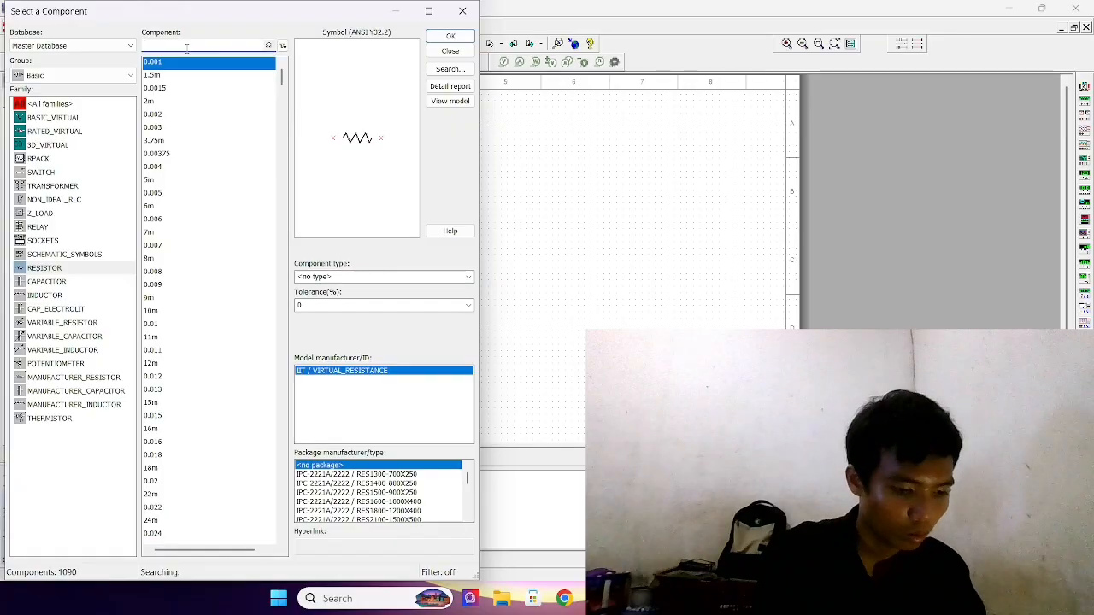
type("5k")
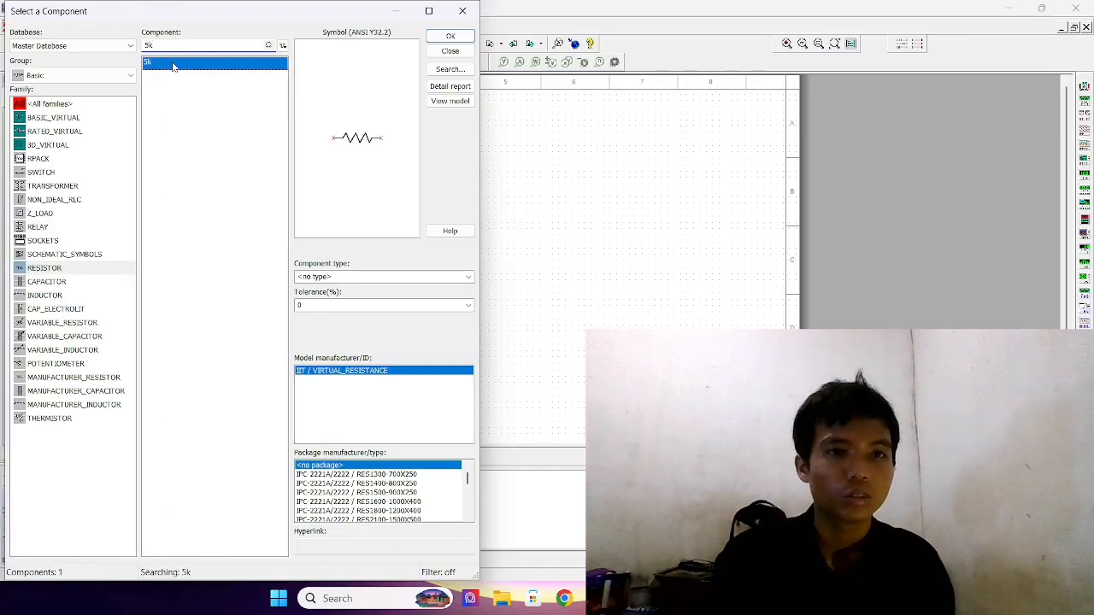
left_click(452, 36)
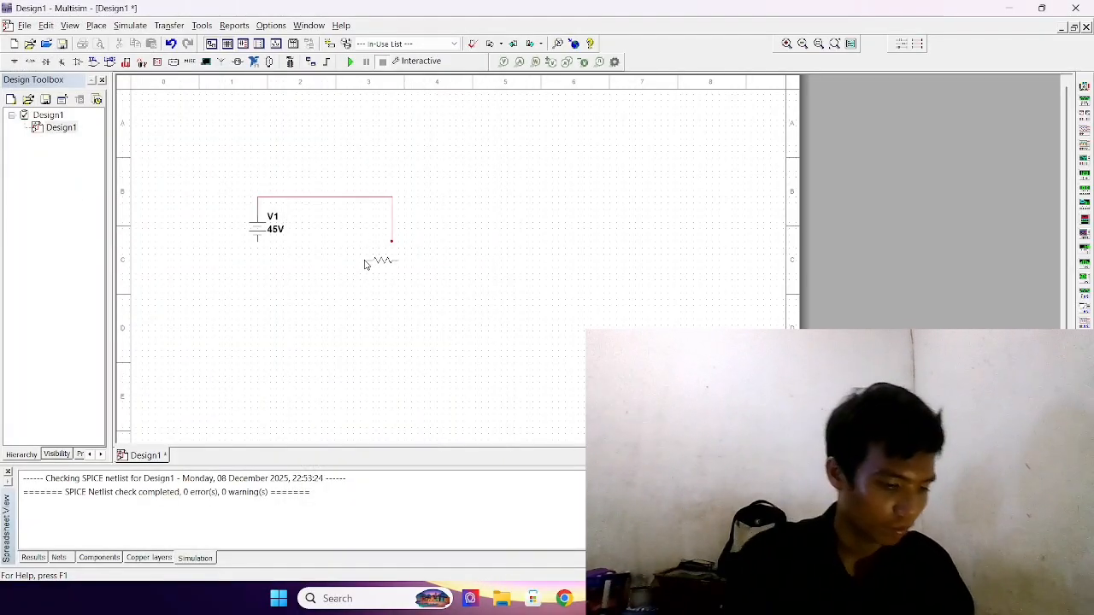
key("ctrl+r")
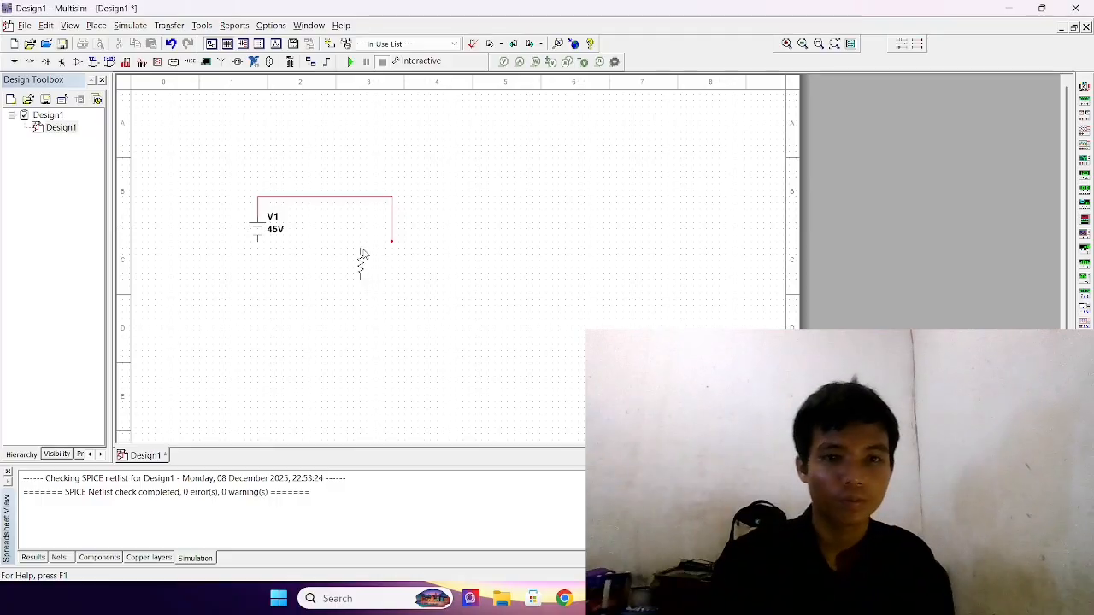
left_click(392, 240)
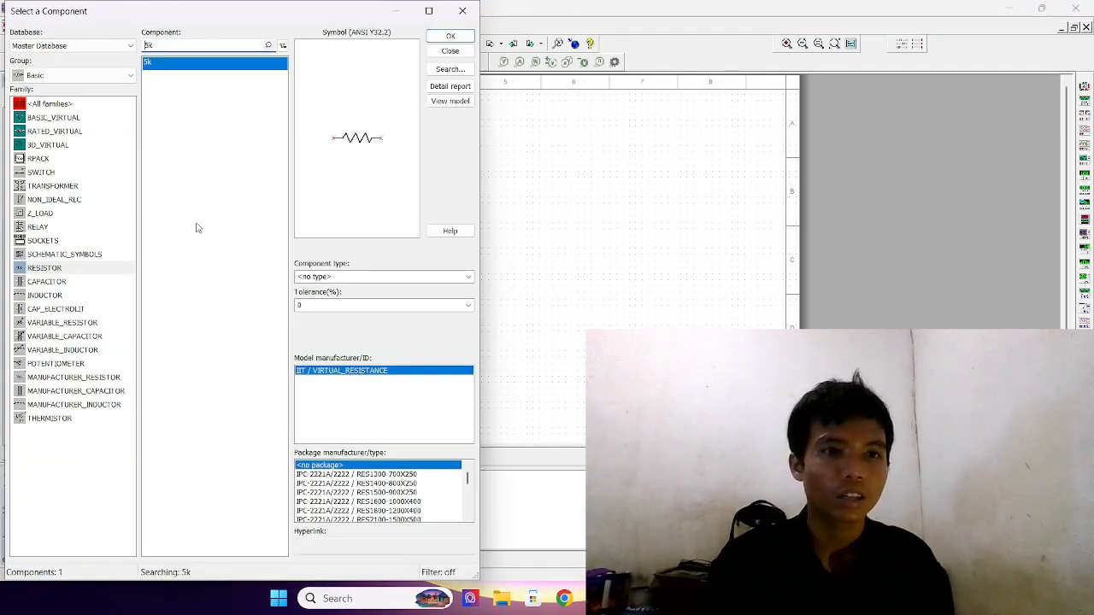
left_click(462, 10)
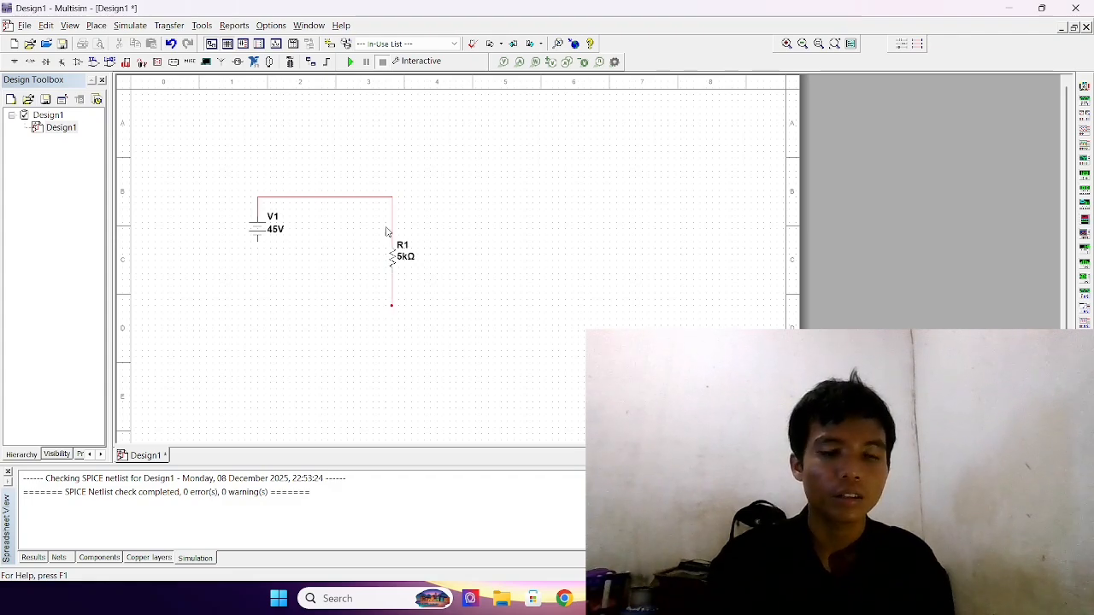
left_click(30, 64)
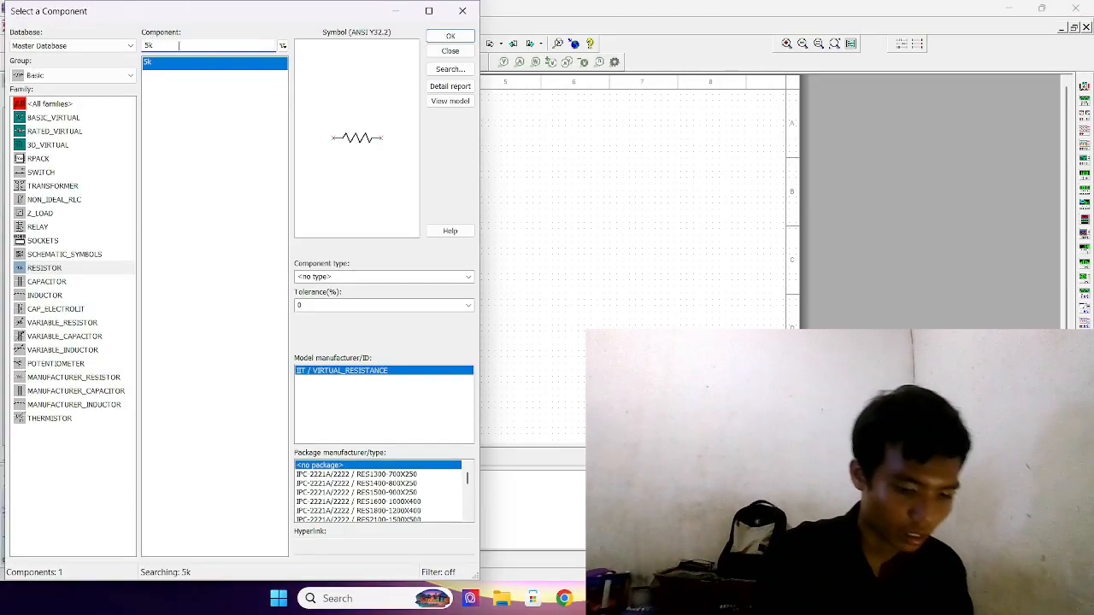
key("BackSpace")
key("BackSpace")
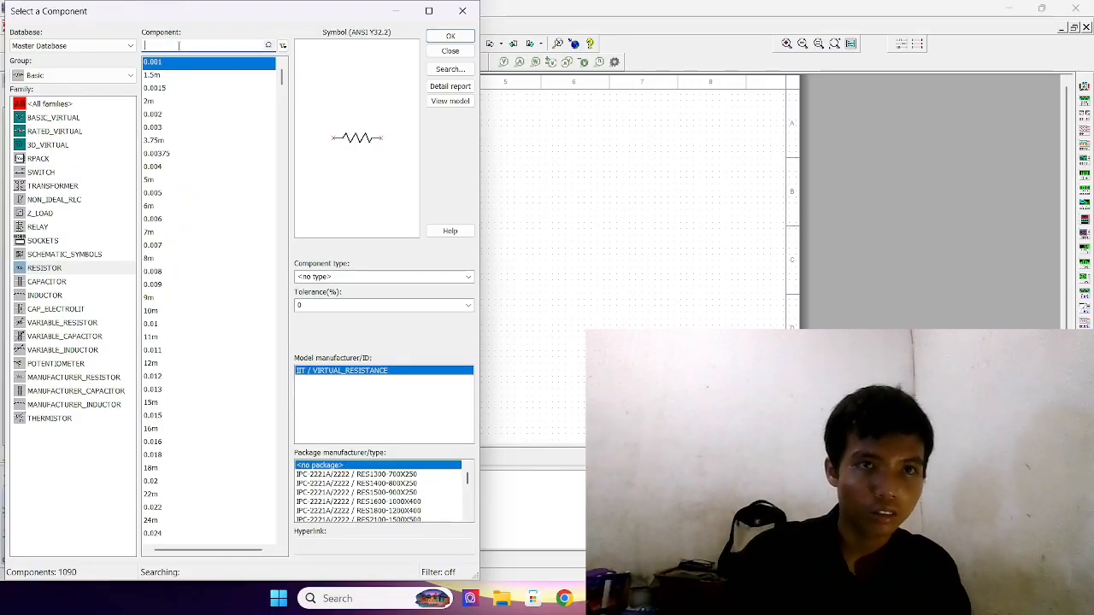
left_click(473, 10)
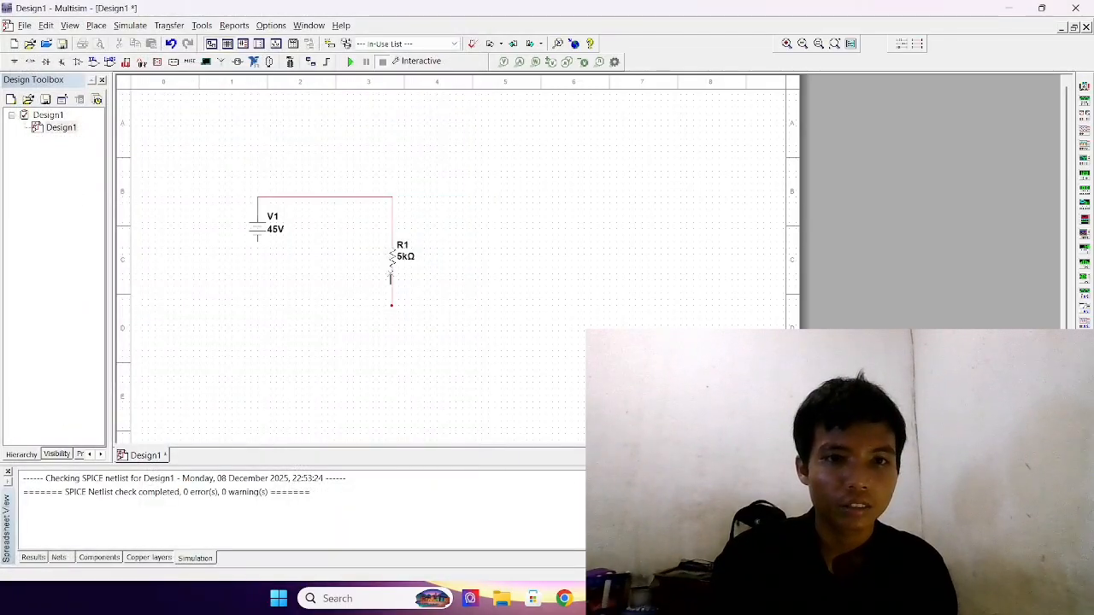
Set the resistance of R1 to 2k
left_click(405, 258)
double_click(405, 258)
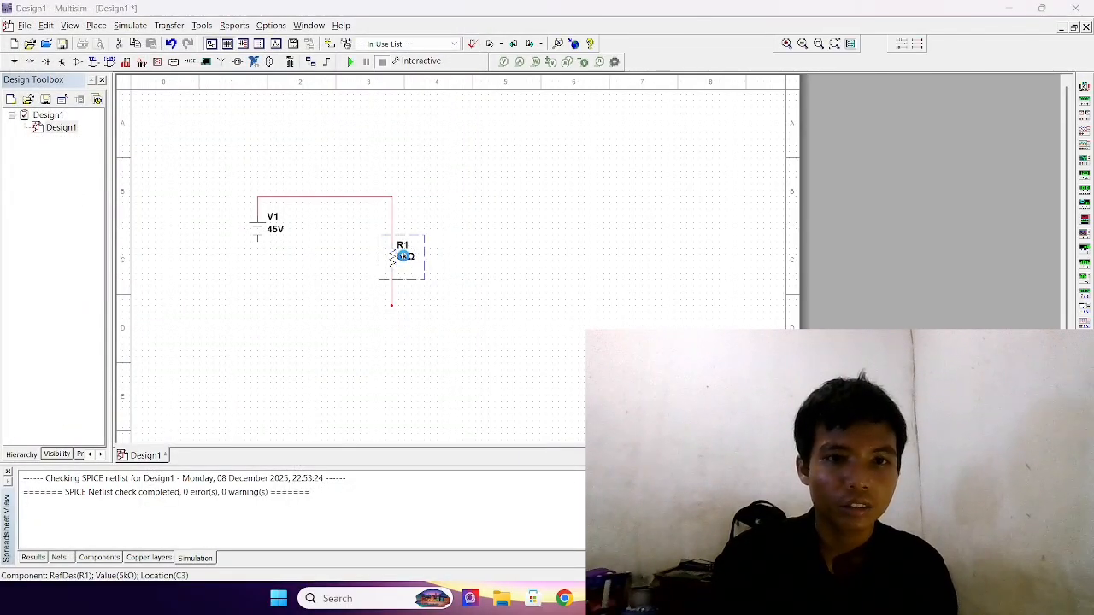
left_click(527, 176)
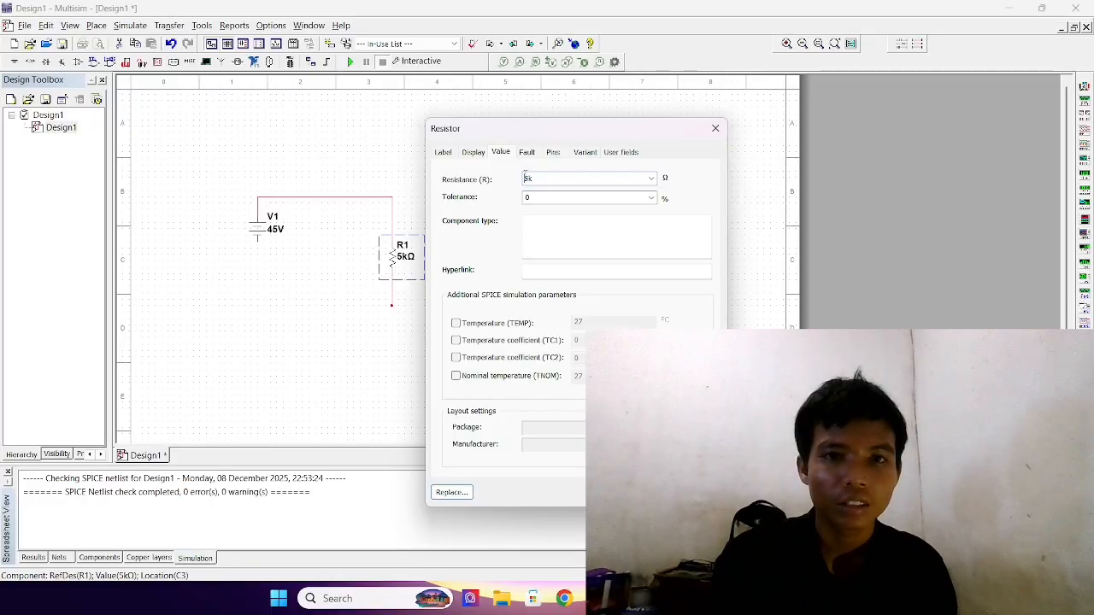
key("BackSpace")
key("BackSpace")
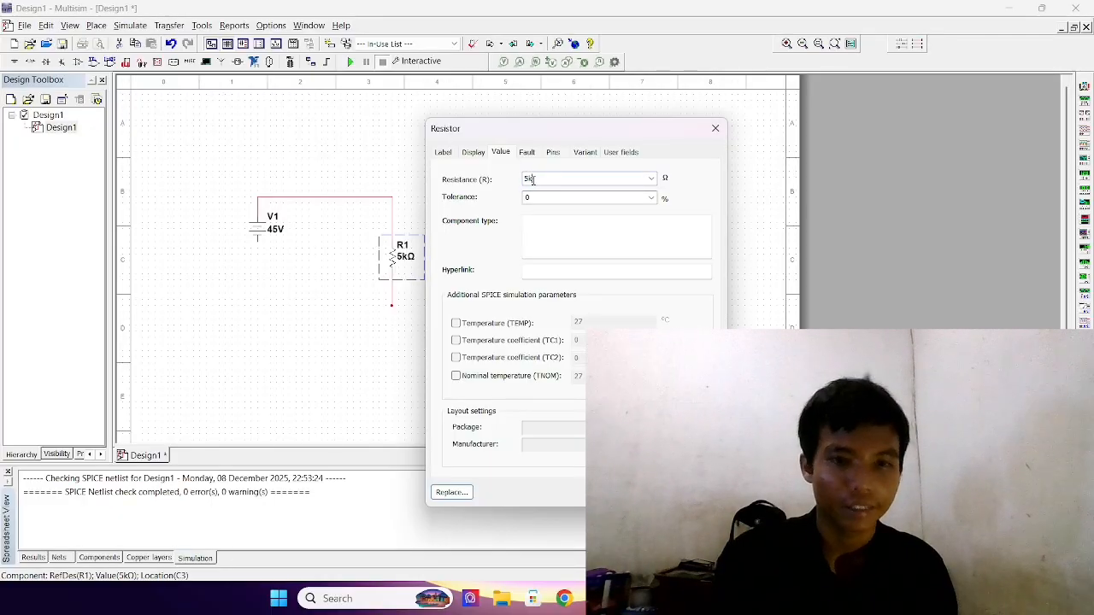
type("2")
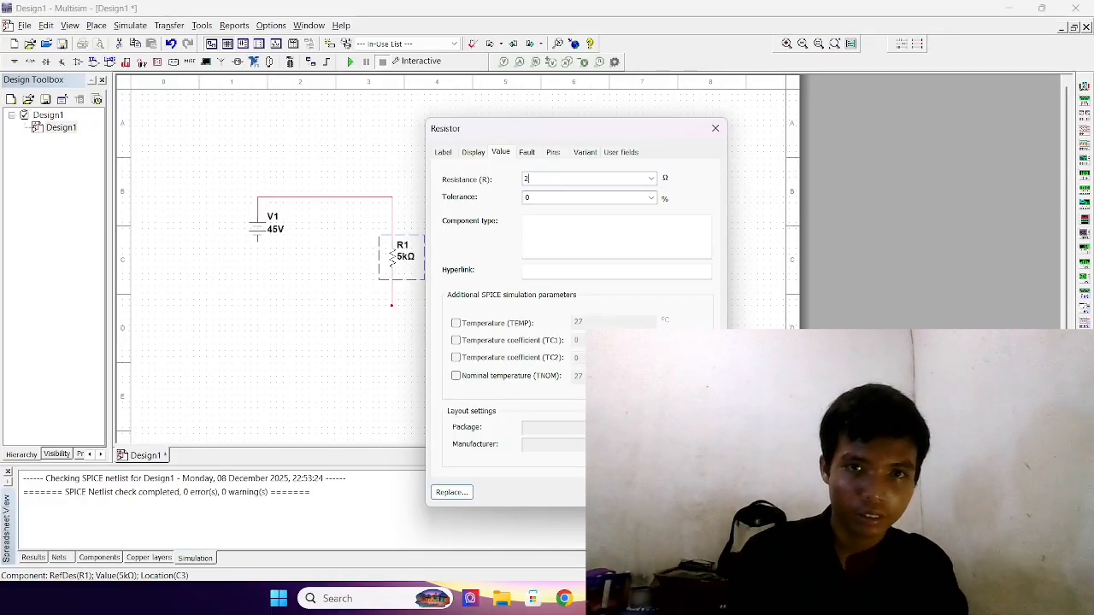
type("k")
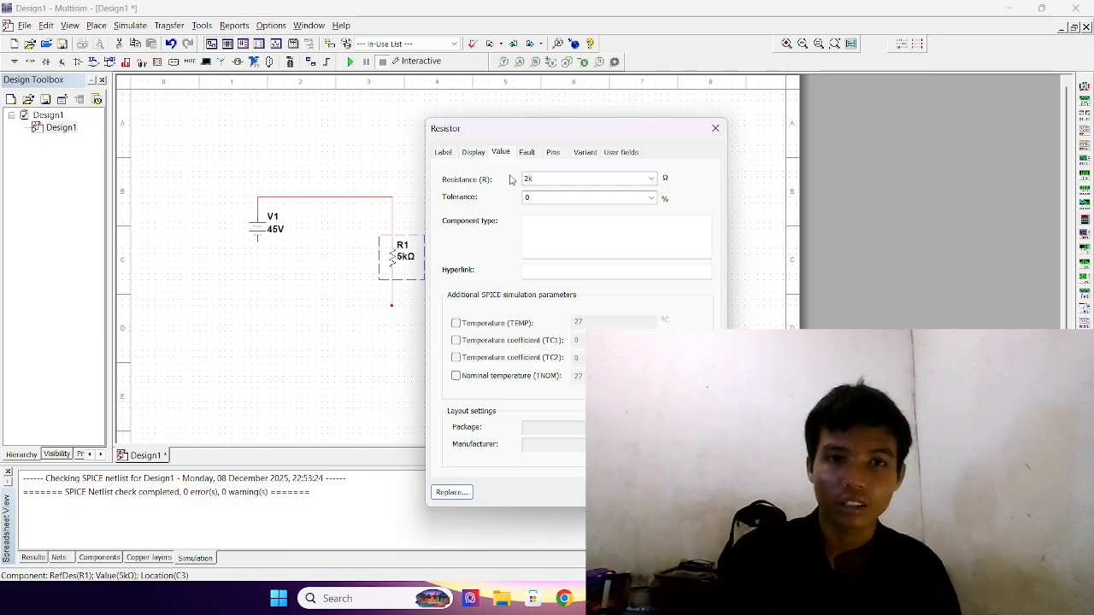
key("Return")
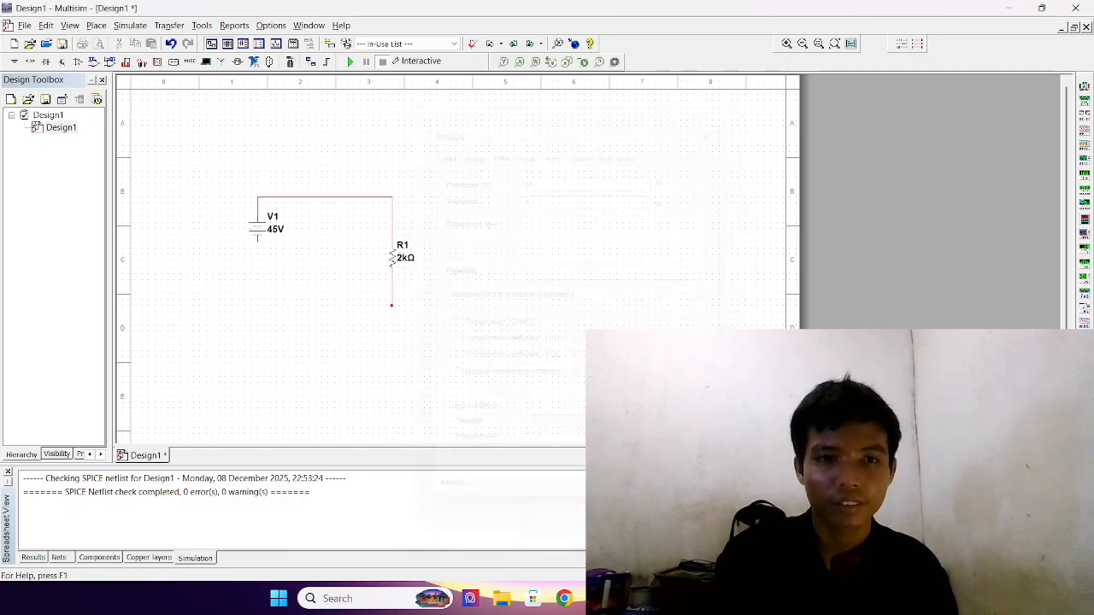
Place one 5k resistor, rotated vertically, at the free end of the wire below R1
left_click(30, 61)
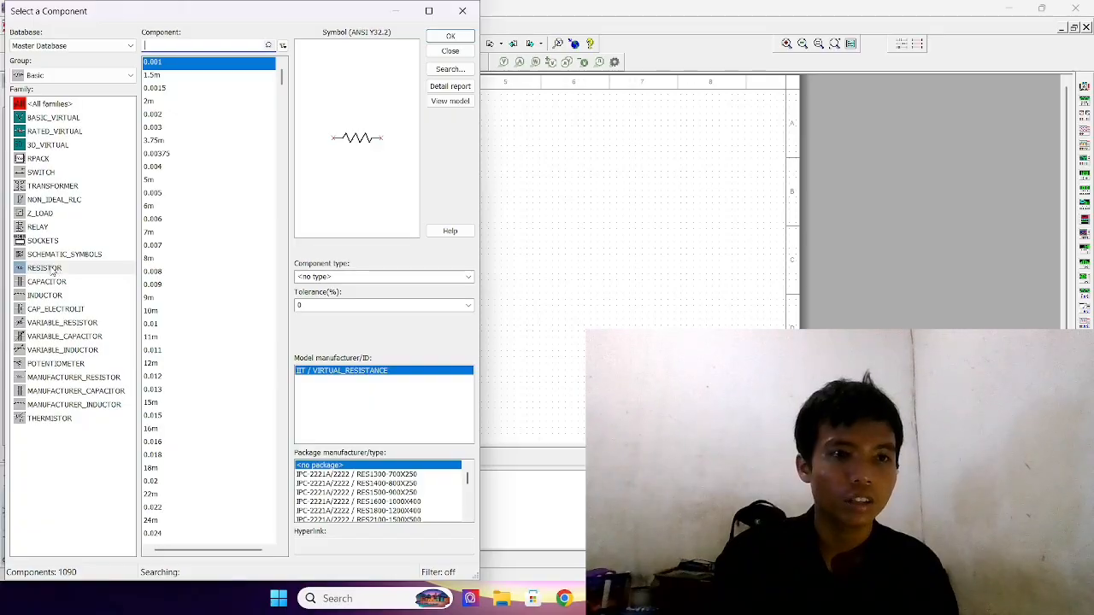
left_click(213, 45)
type("5k")
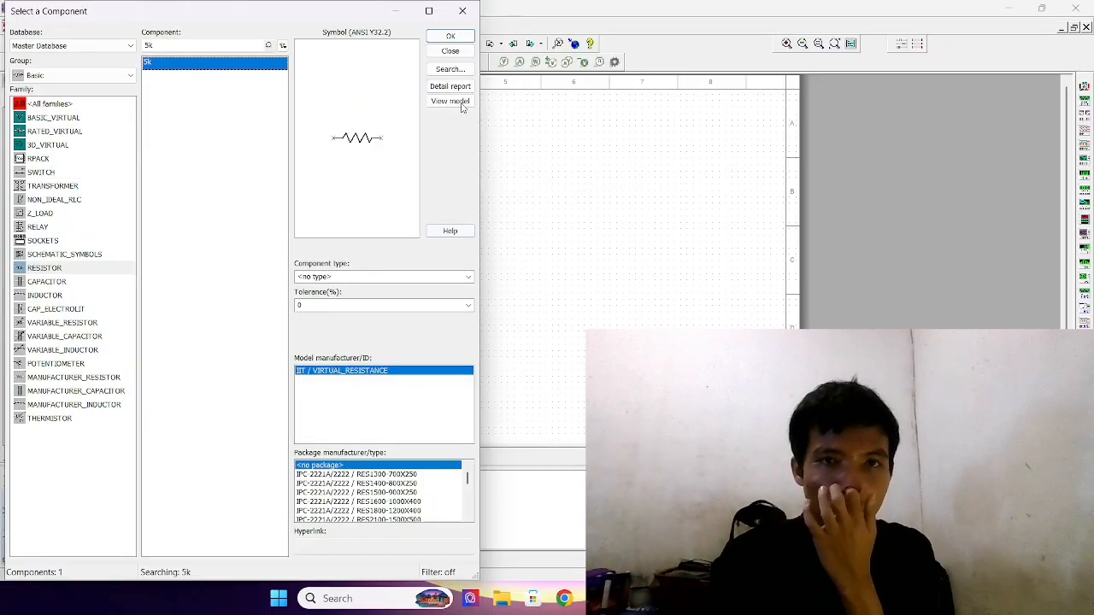
left_click(450, 37)
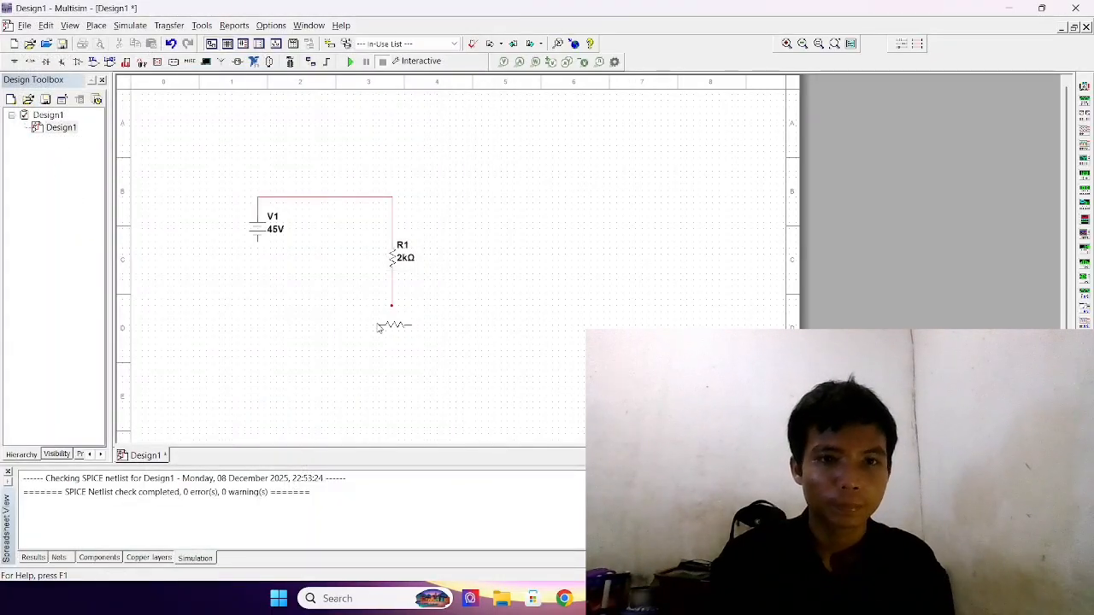
key("ctrl+r")
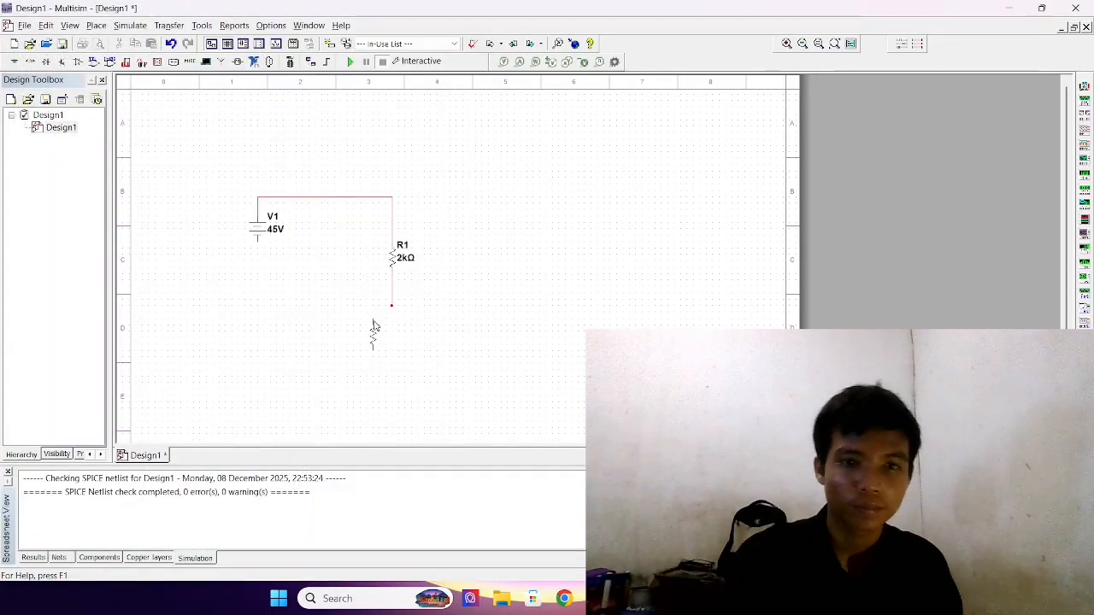
left_click(393, 310)
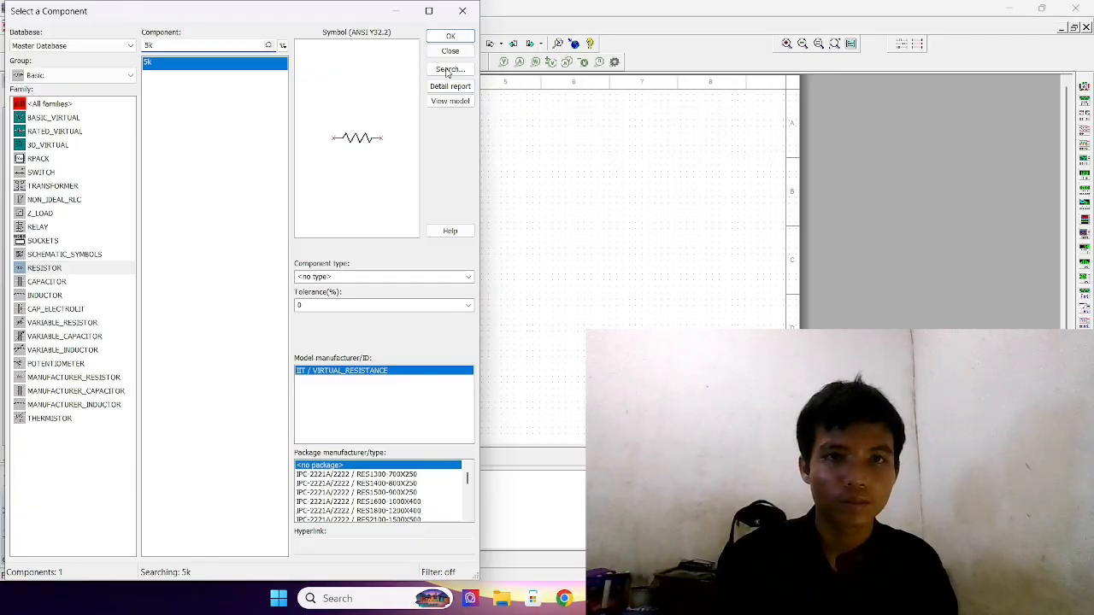
left_click(462, 11)
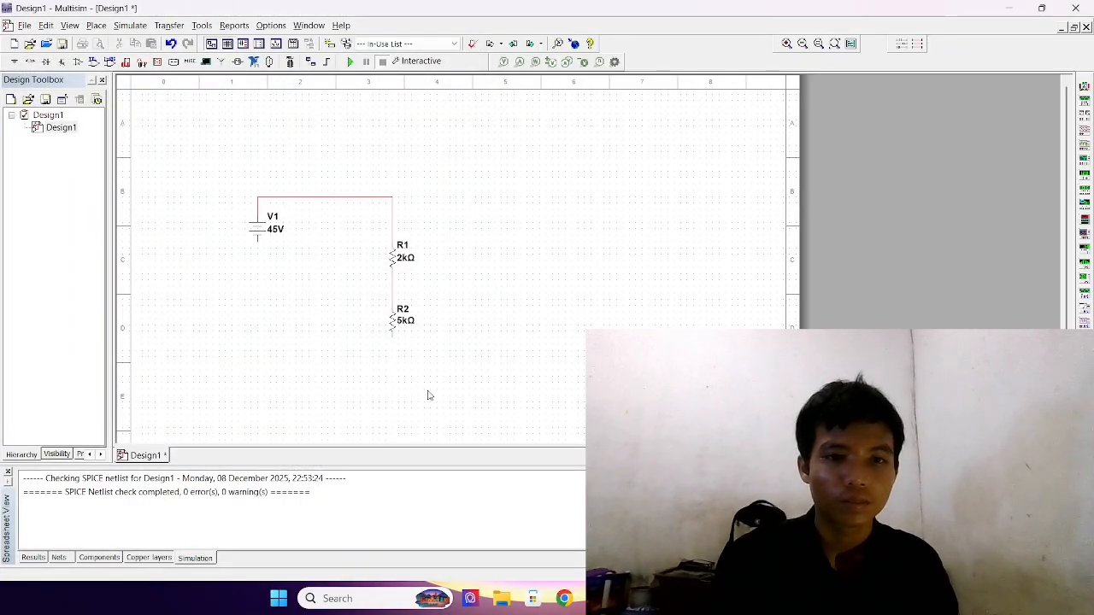
Draw a short wire straight down from the lower terminal of R2 to a free end
scroll(411, 348, "down", 1)
scroll(411, 348, "up", 2)
scroll(411, 347, "down", 2)
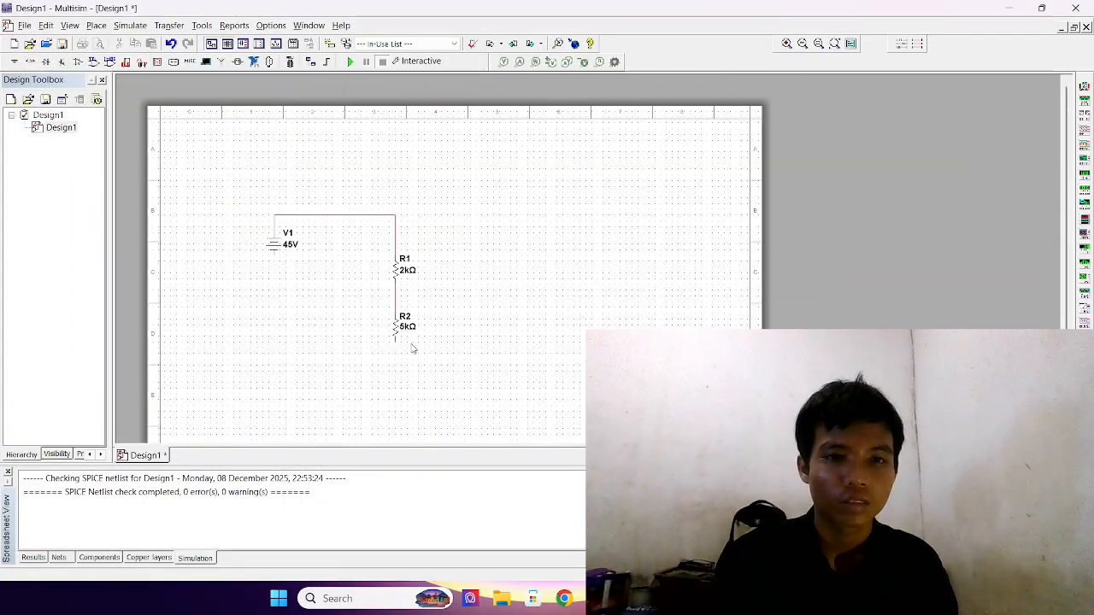
scroll(411, 347, "down", 3)
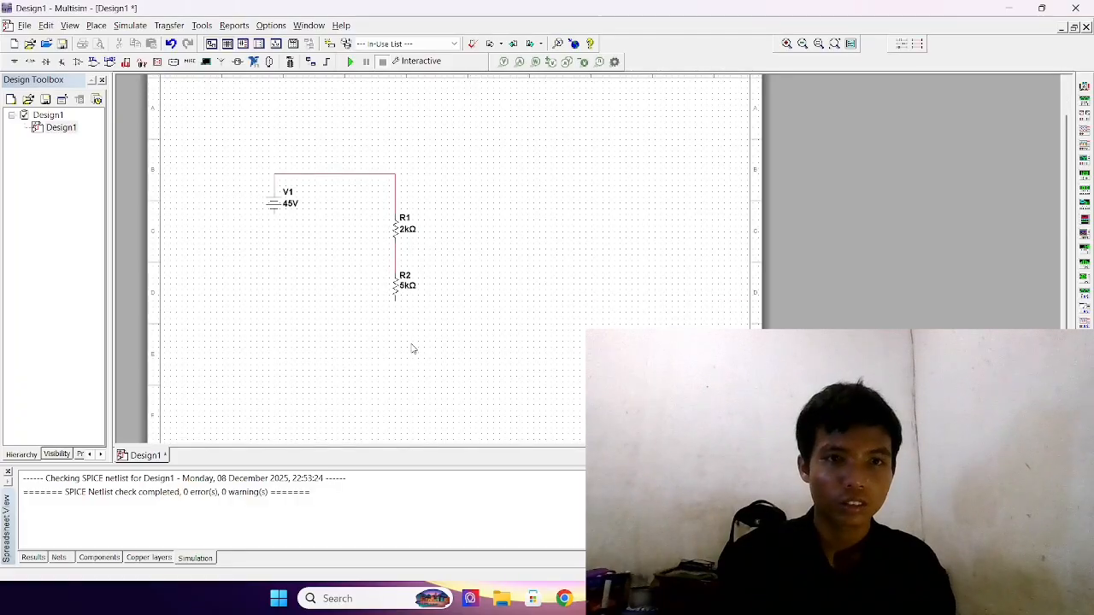
scroll(411, 347, "down", 2)
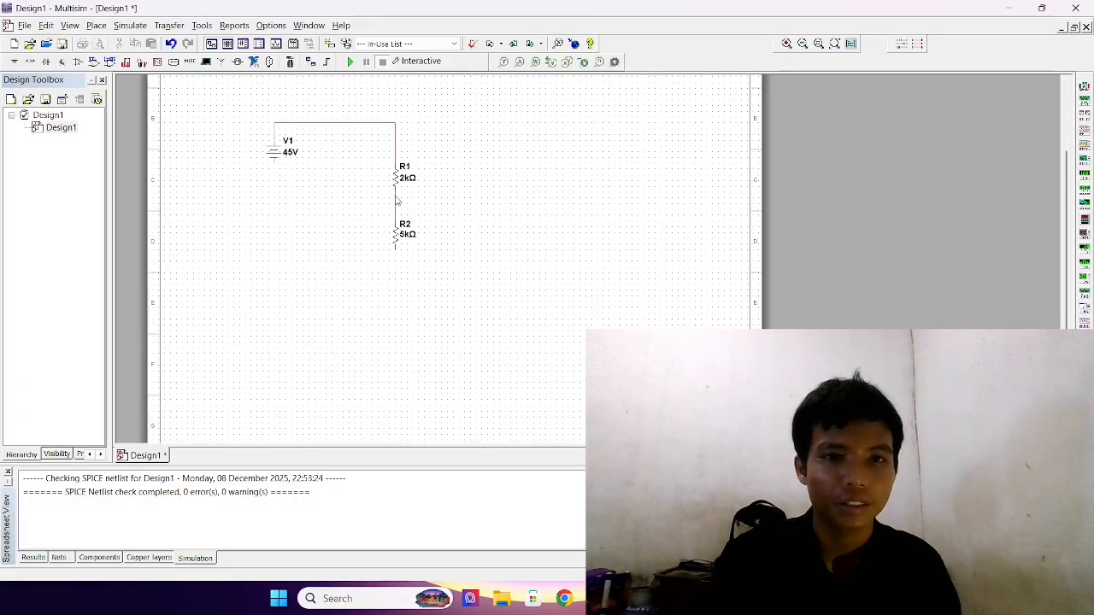
left_click(395, 246)
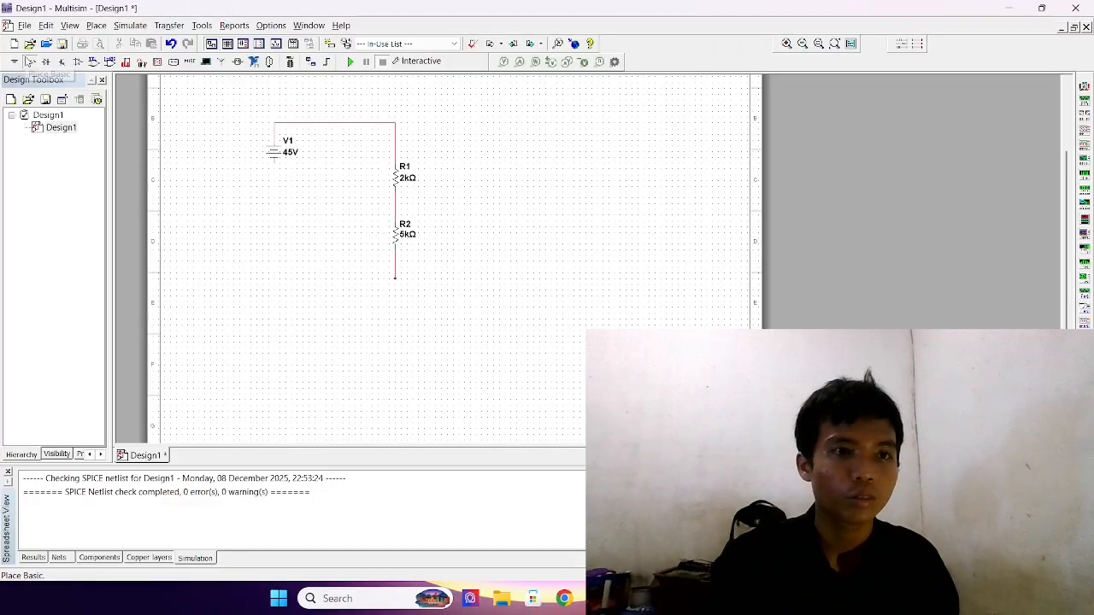
Place one 8k resistor from the RESISTOR family, oriented vertically, at the free end of the wire below R2
left_click(28, 62)
left_click(43, 268)
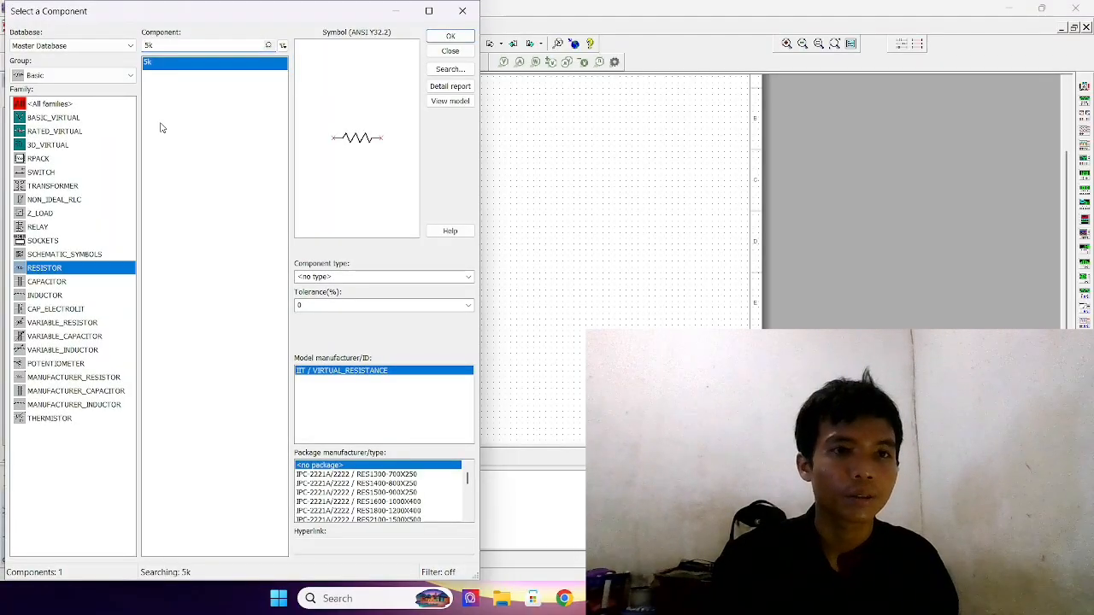
left_click(164, 44)
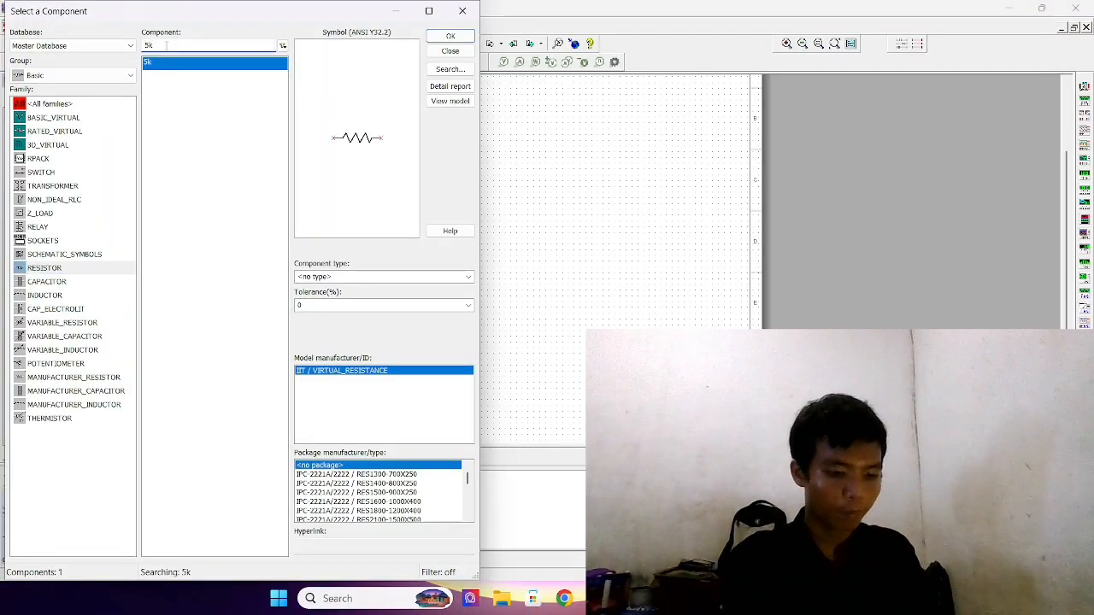
key("BackSpace")
key("BackSpace")
type("6")
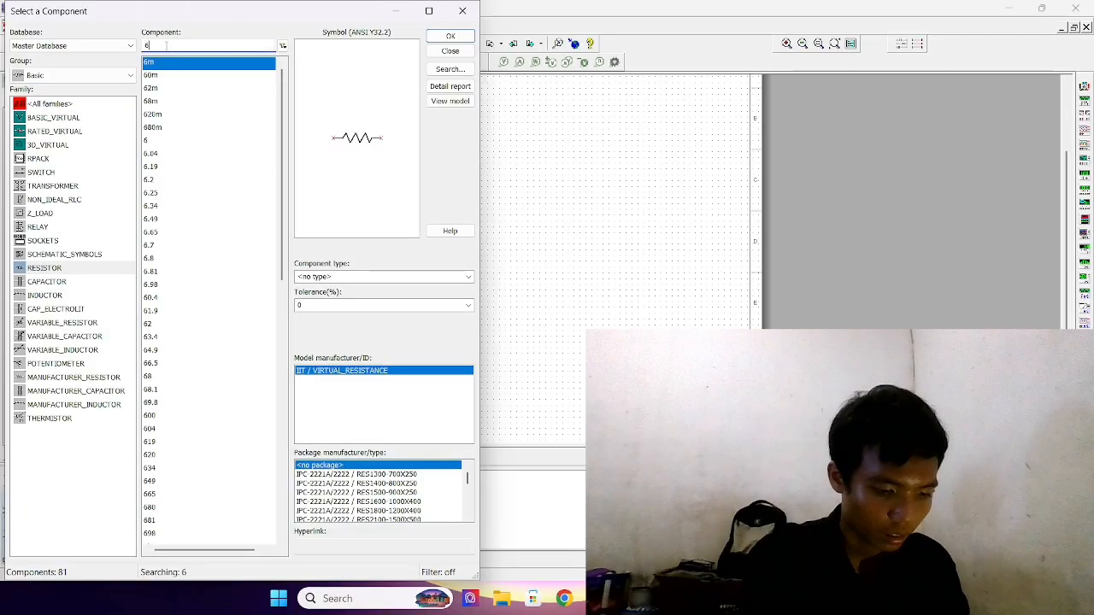
key("BackSpace")
type("8k")
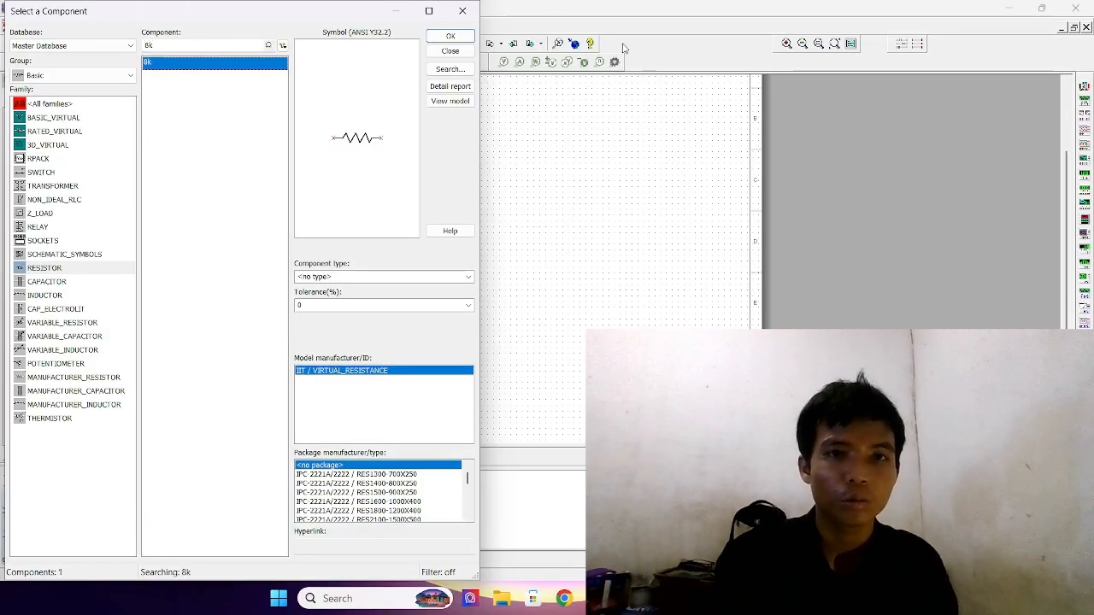
left_click(450, 36)
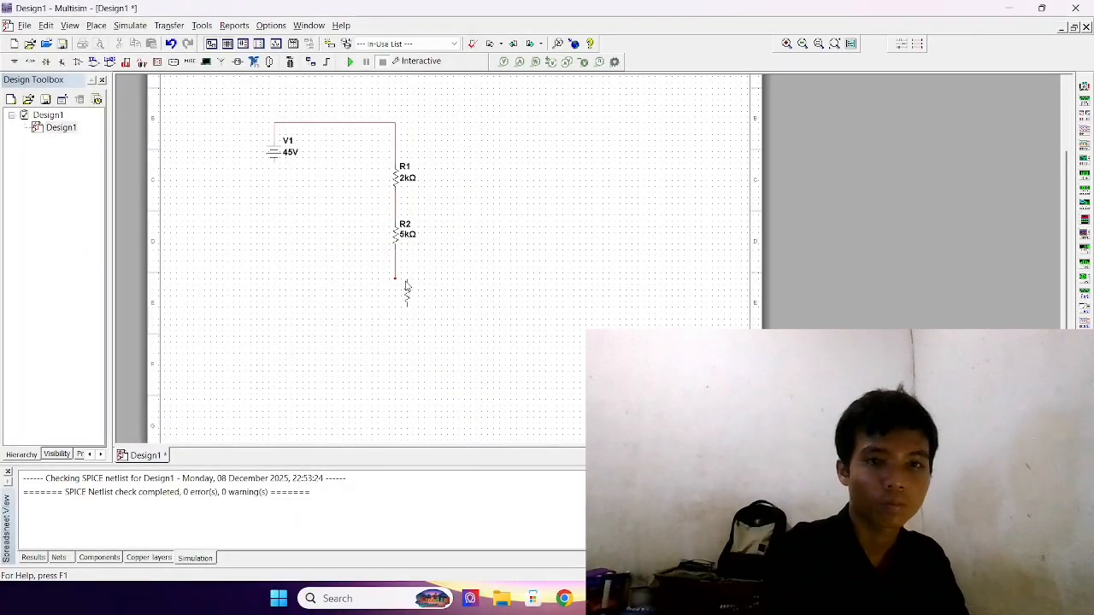
key("ctrl+w")
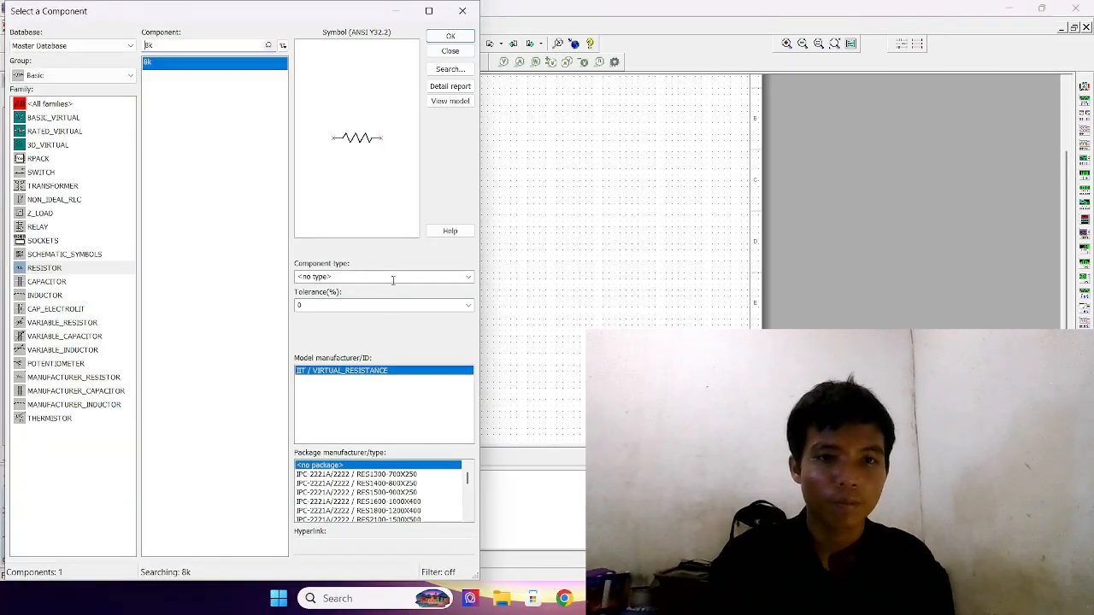
left_click(465, 13)
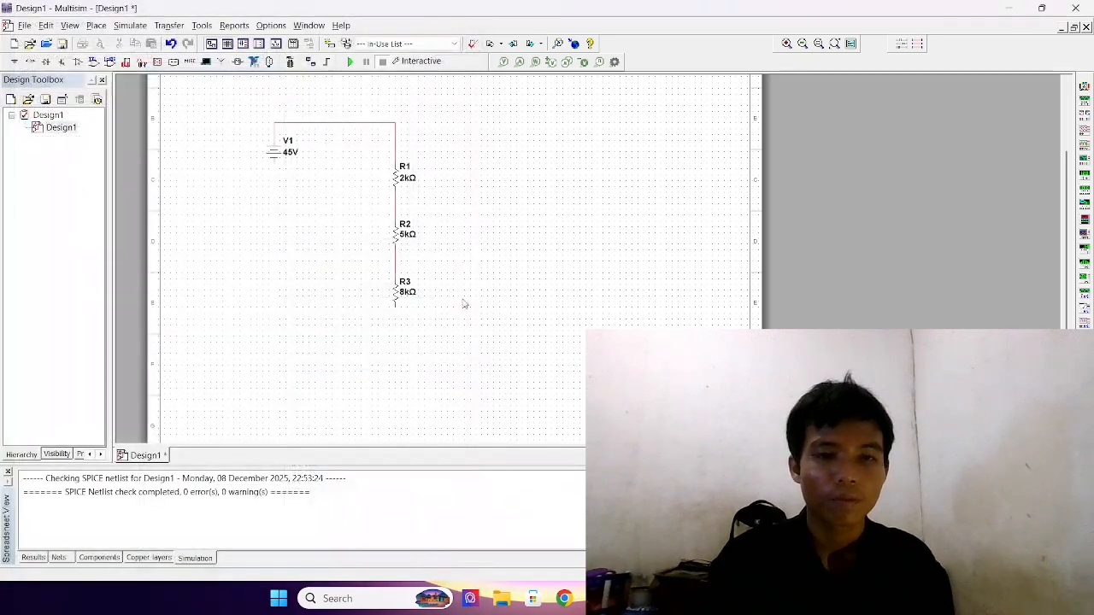
Wire the lower terminal of R3 back to the negative terminal of V1 and straighten the vertical segment directly beneath V1
left_click(395, 305)
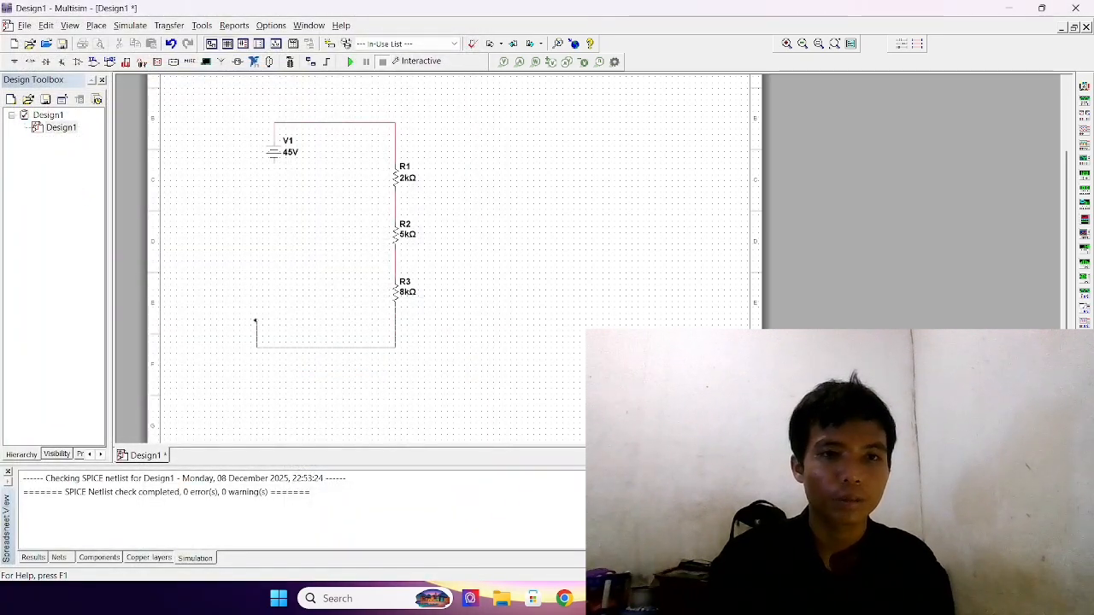
left_click(274, 167)
left_click(264, 221)
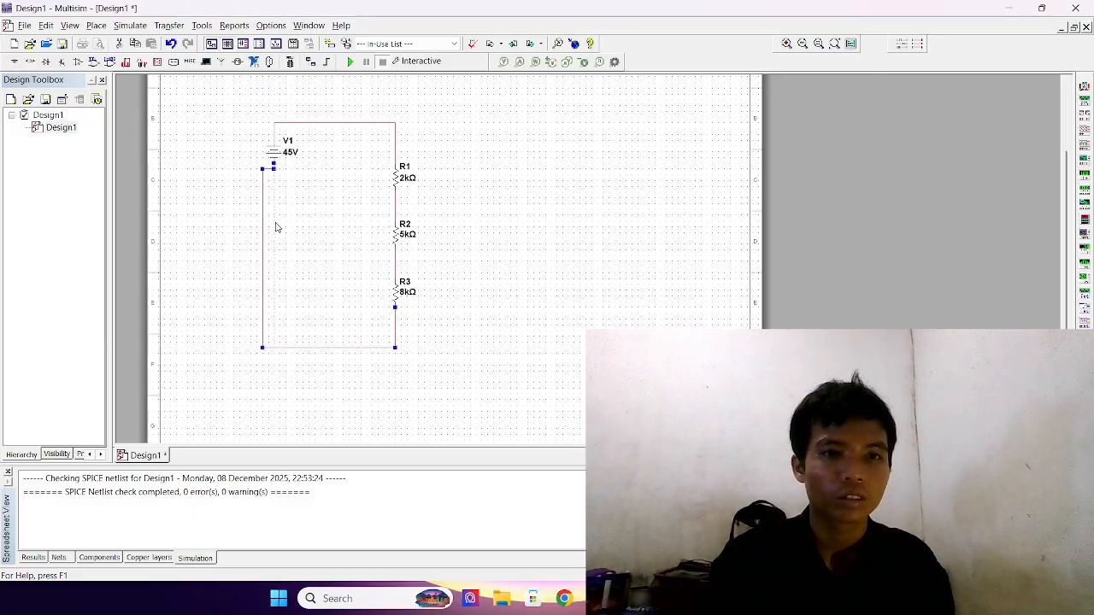
left_click_drag(275, 226, 274, 211)
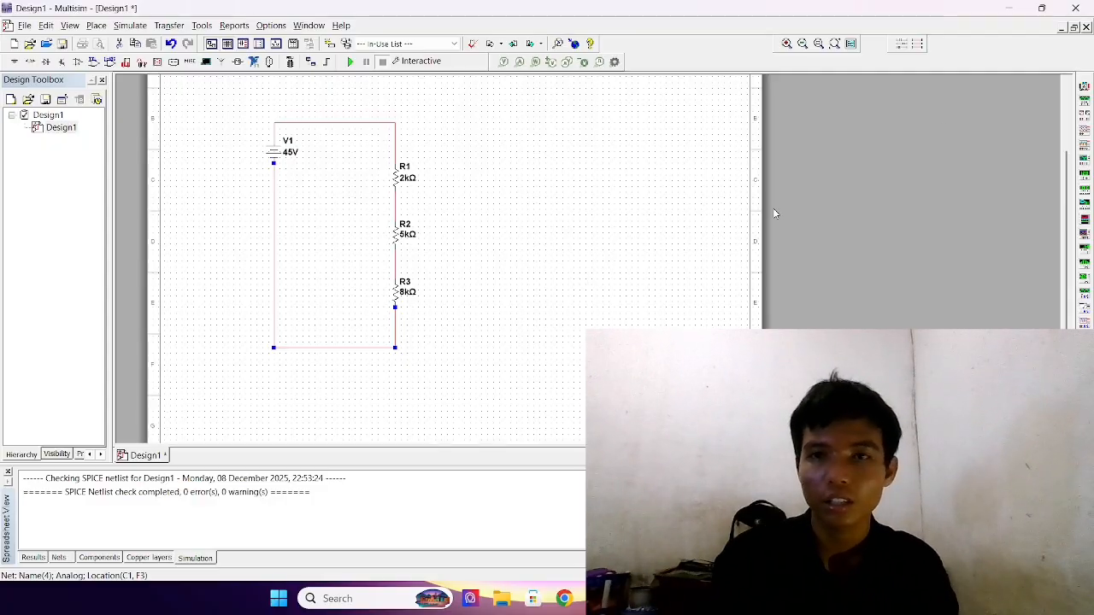
Place a multimeter rotated 90° clockwise to the right of R1 and wire its two terminals across R1
left_click(1083, 86)
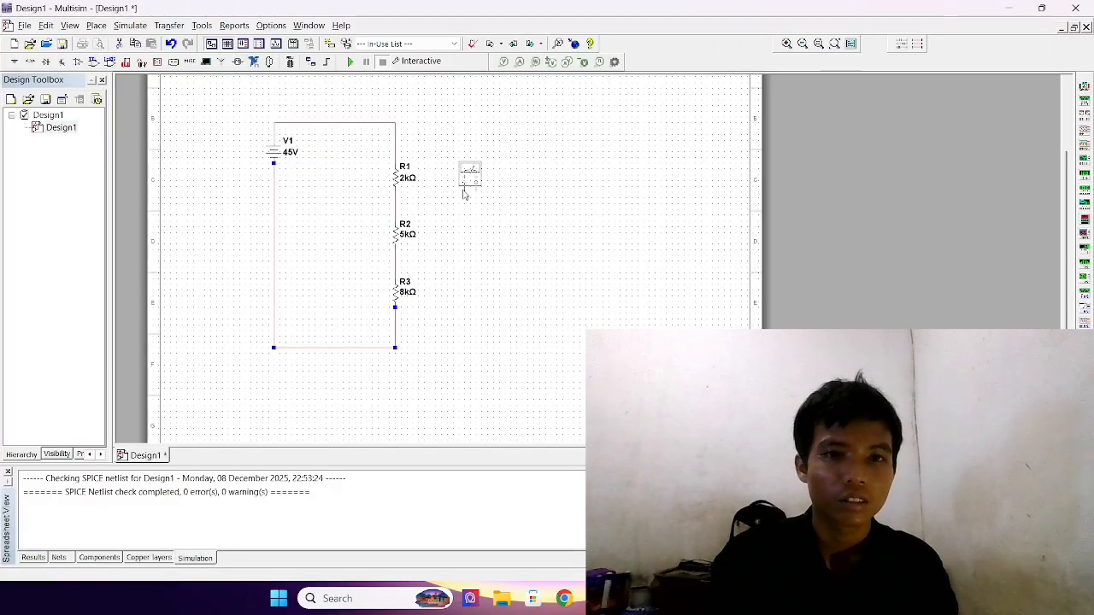
key("ctrl+r")
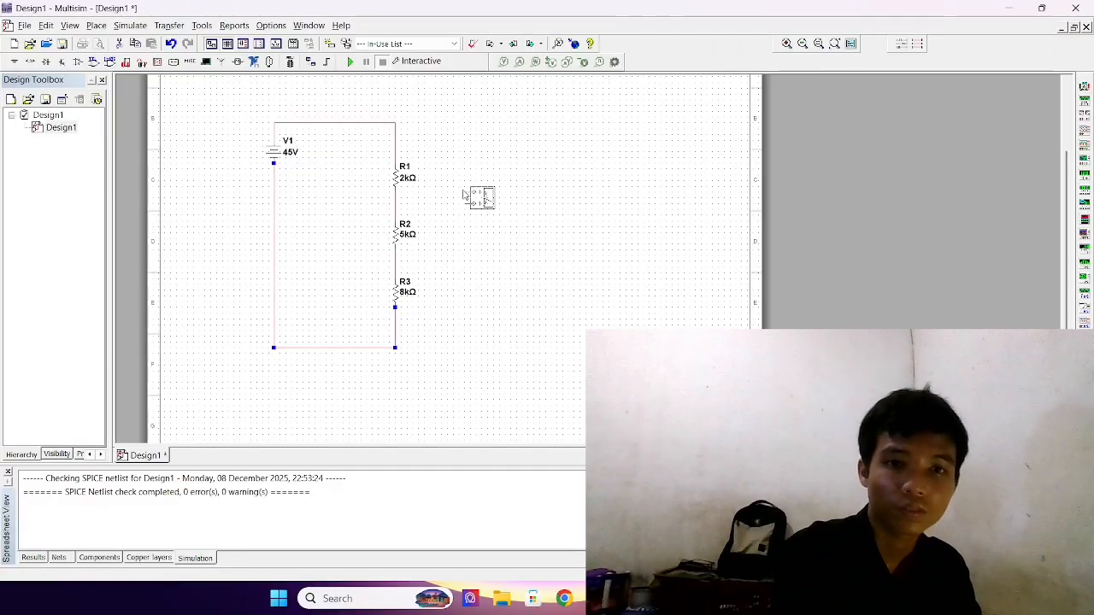
left_click(457, 163)
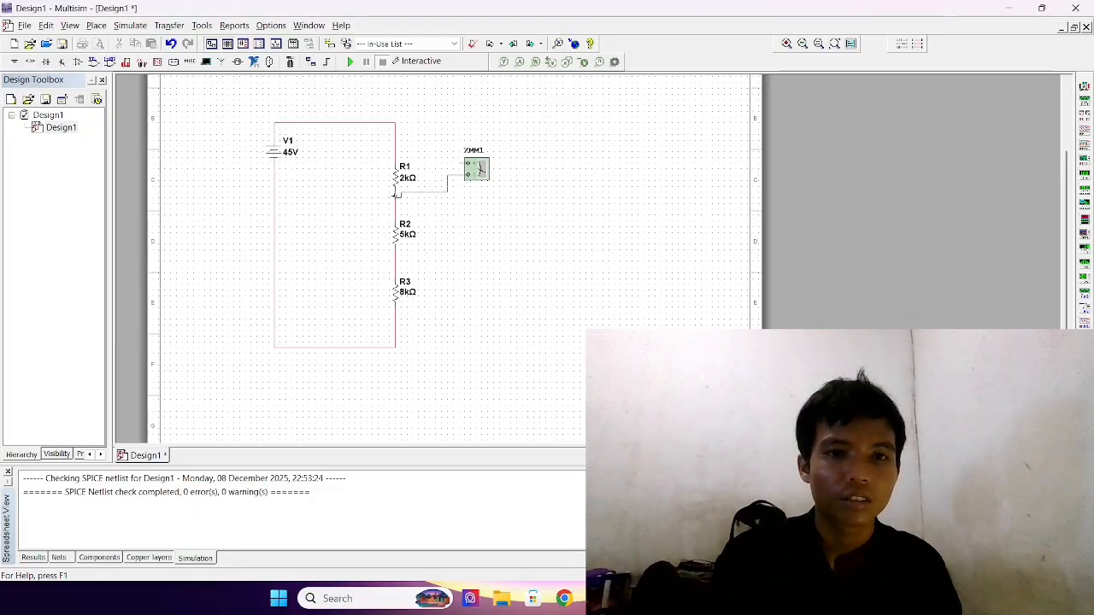
left_click(395, 192)
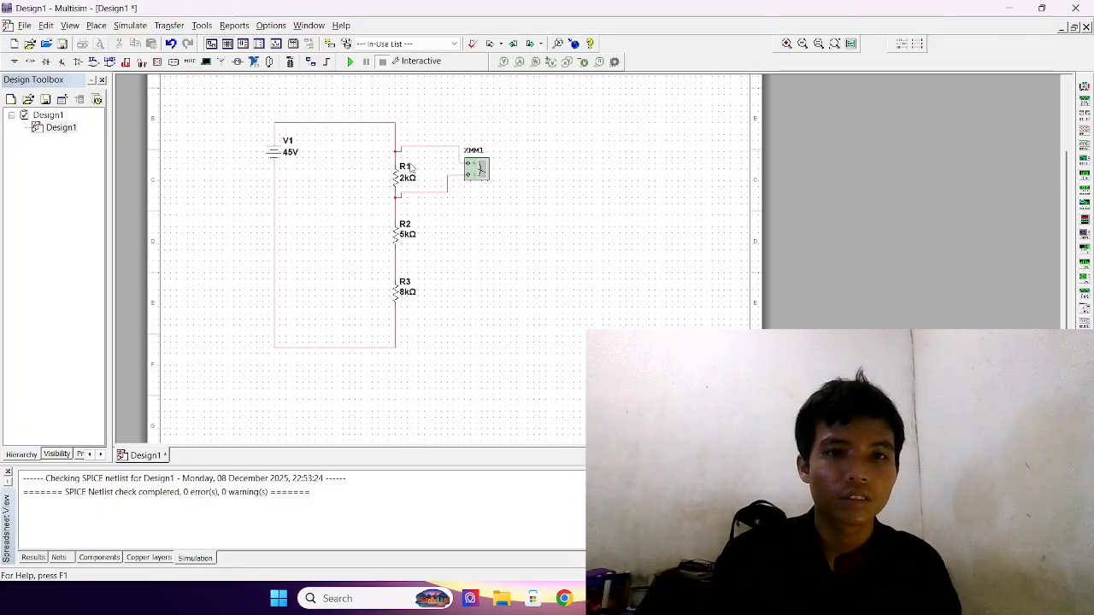
Add a second multimeter to the right of R2, below XMM1, and rotate it 90° clockwise
left_click(1083, 88)
left_click(724, 135)
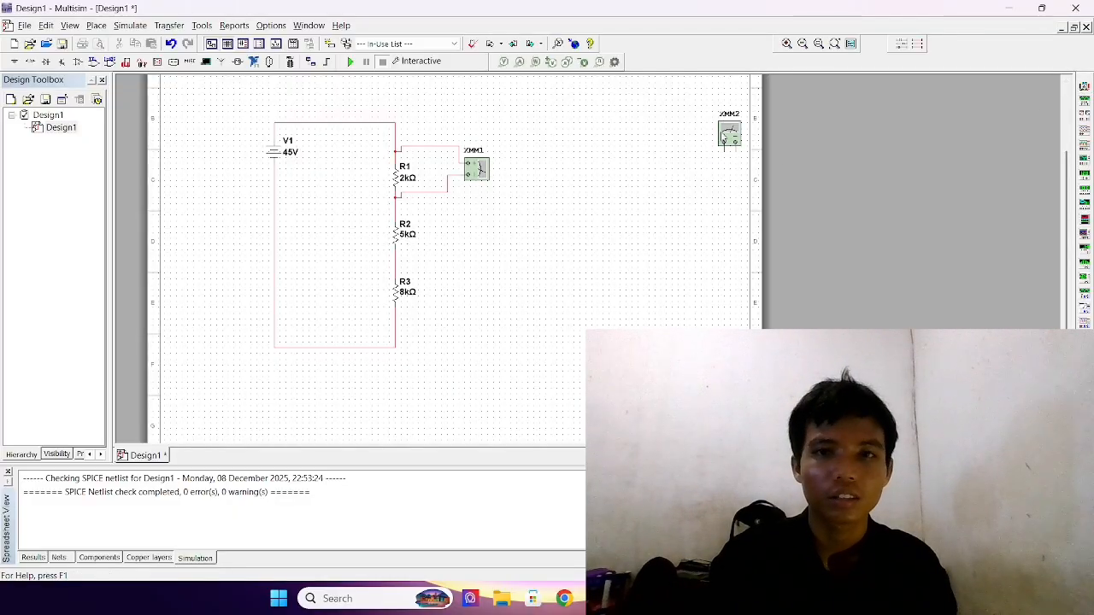
left_click_drag(726, 137, 481, 231)
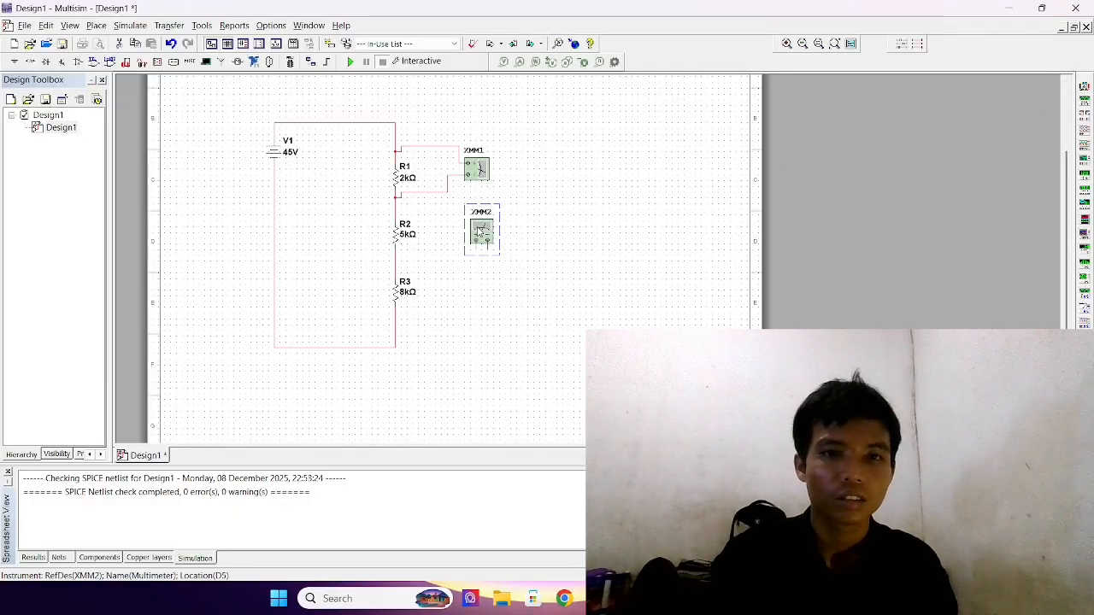
key("ctrl+r")
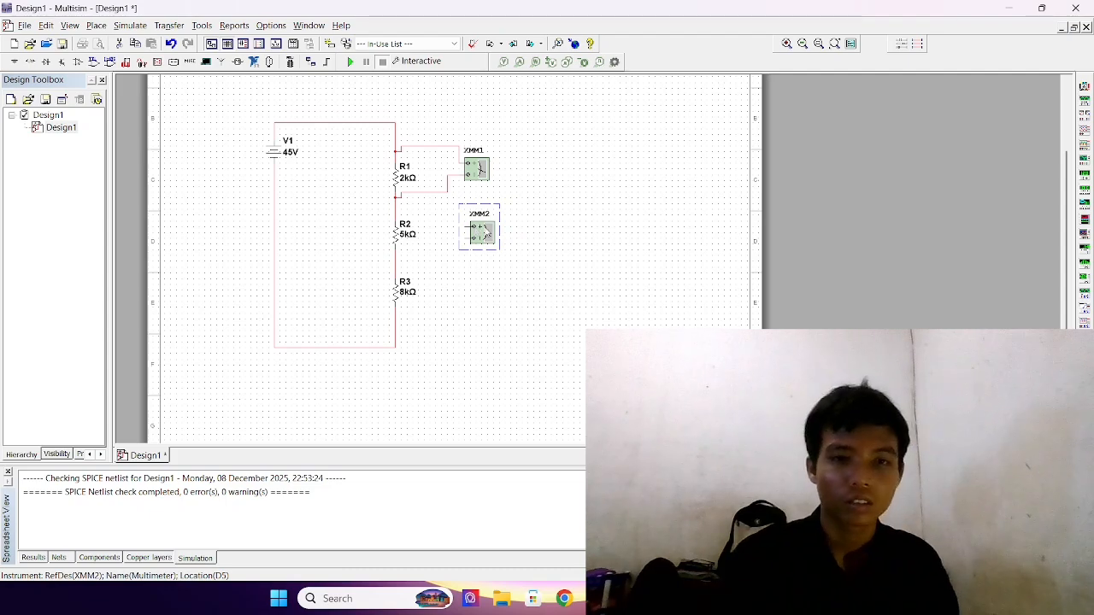
Wire the positive terminal of XMM2 above R2 and its negative terminal below R2
left_click(493, 275)
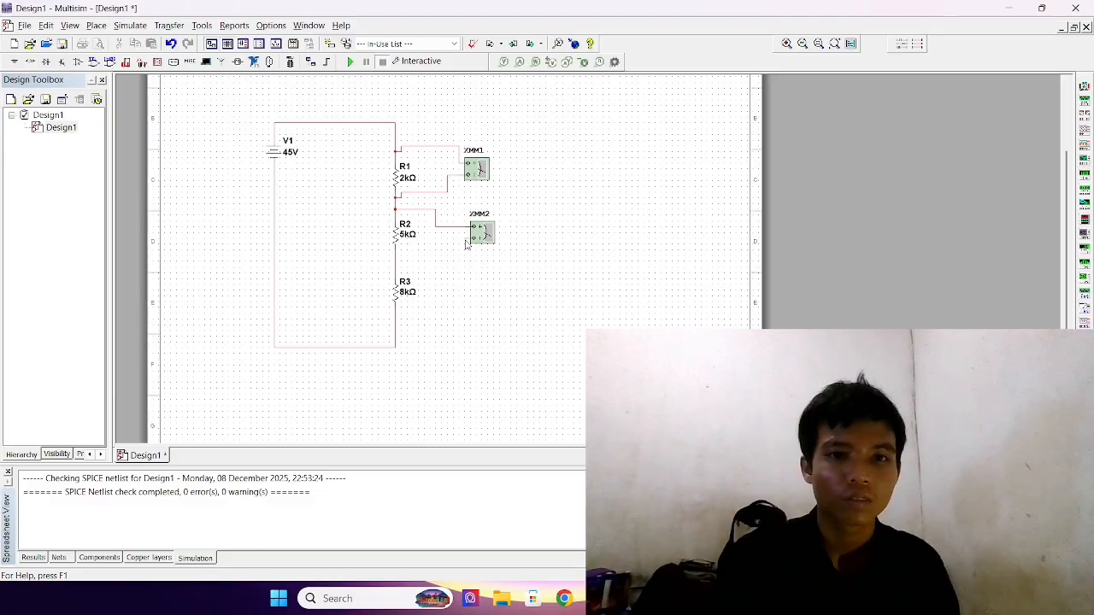
left_click(435, 237)
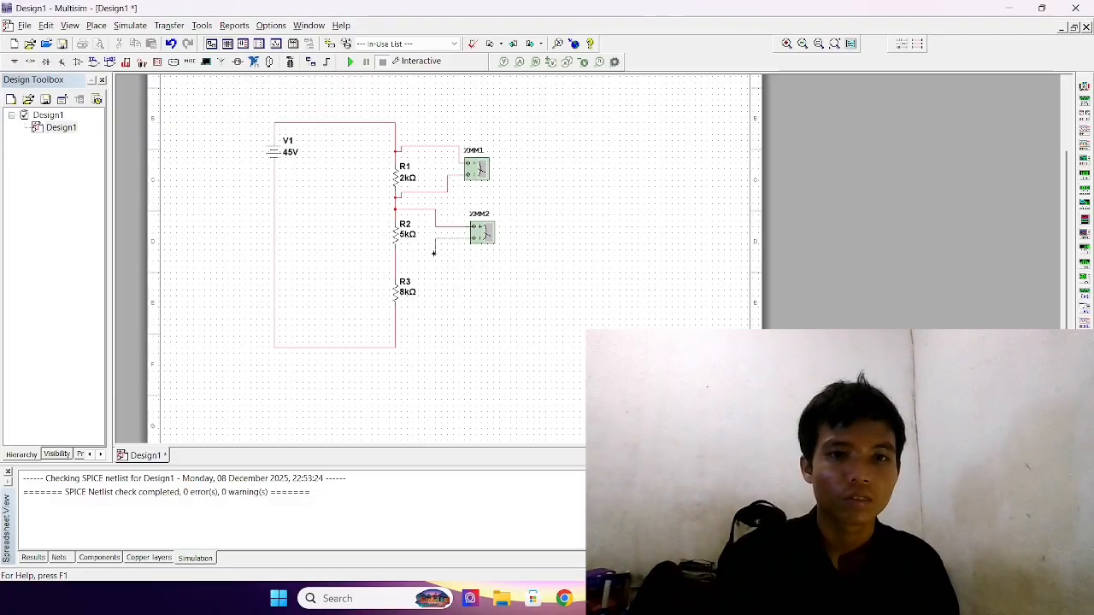
key("Escape")
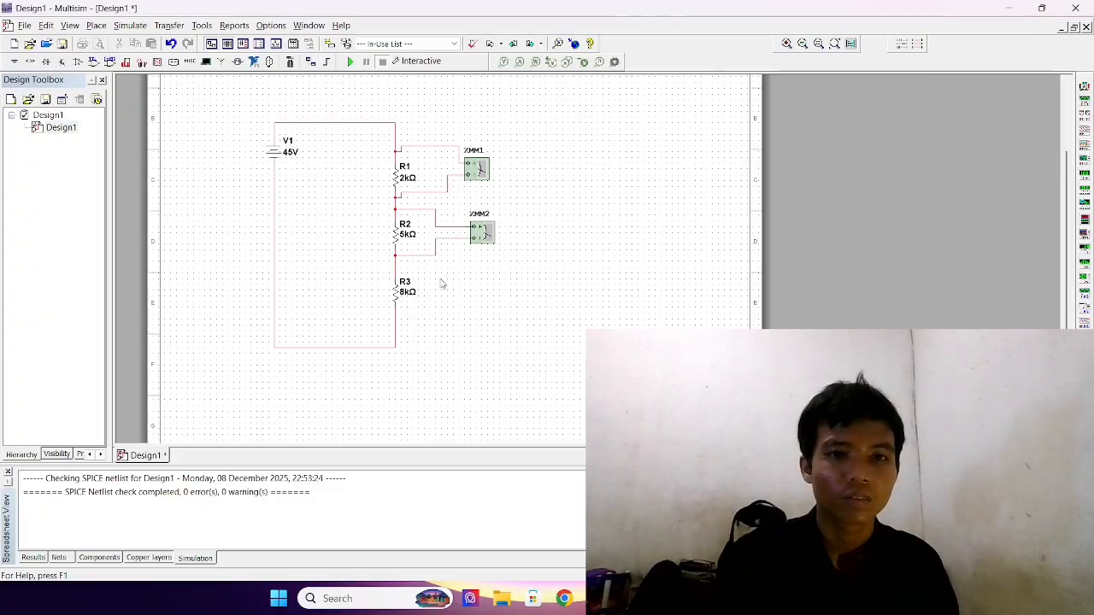
Add a third multimeter, rotated 90° clockwise, to the right of R3 below XMM2
left_click(1083, 85)
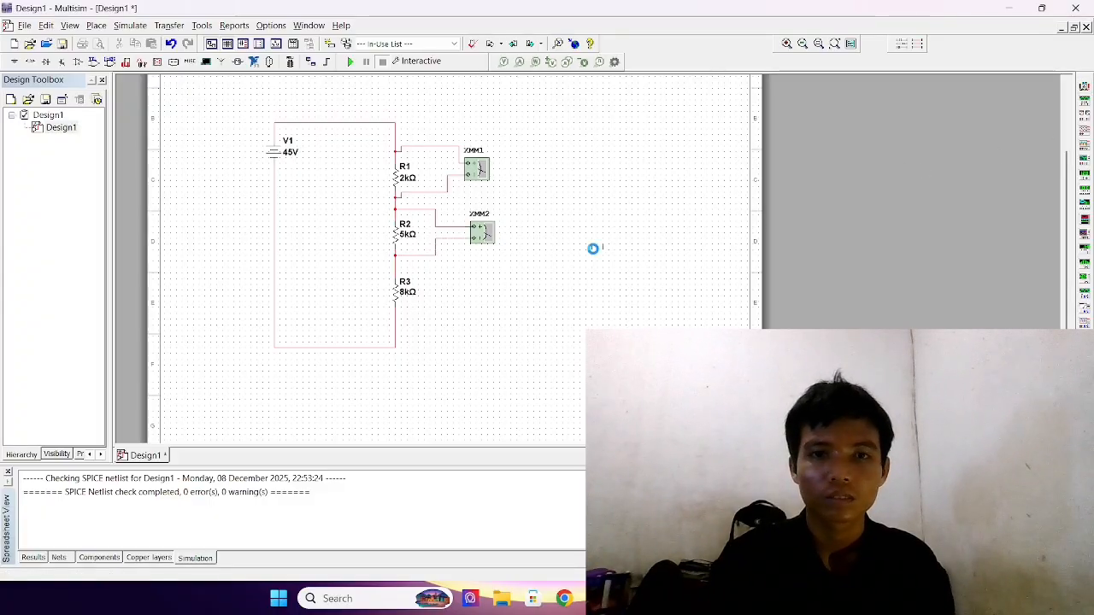
left_click(516, 293)
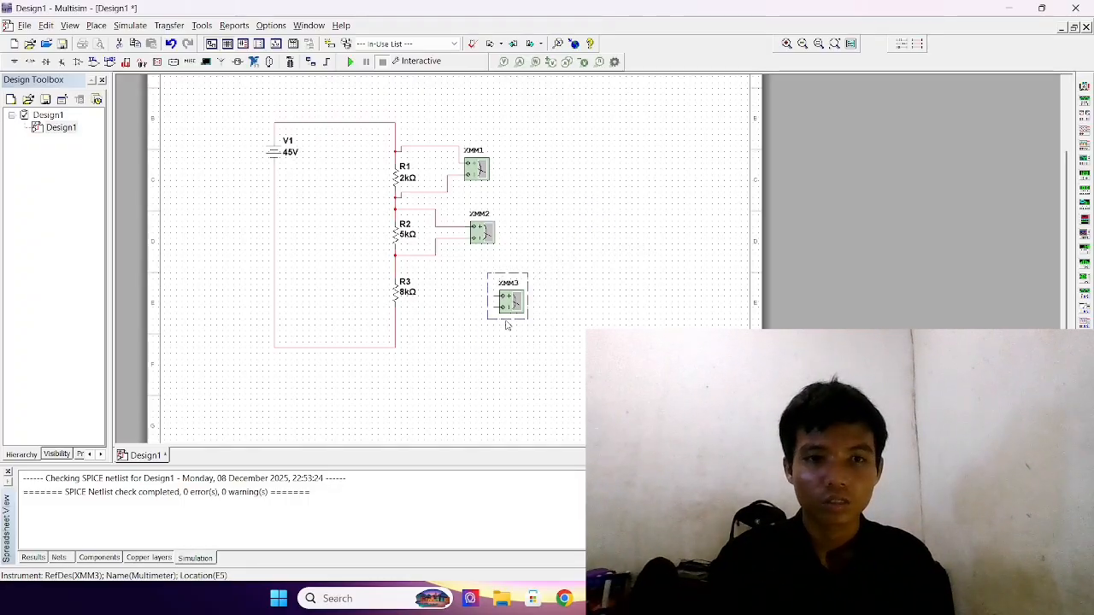
left_click_drag(515, 301, 472, 302)
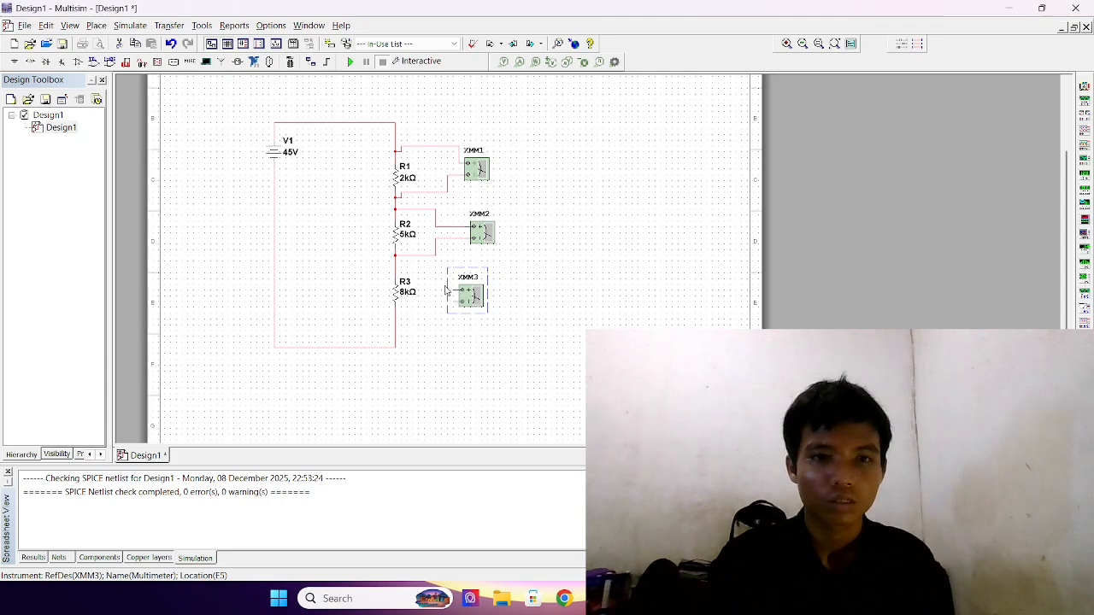
Wire XMM3 across R3, with its positive terminal joined above the resistor and its negative terminal below, shifting the meter slightly down
left_click(451, 278)
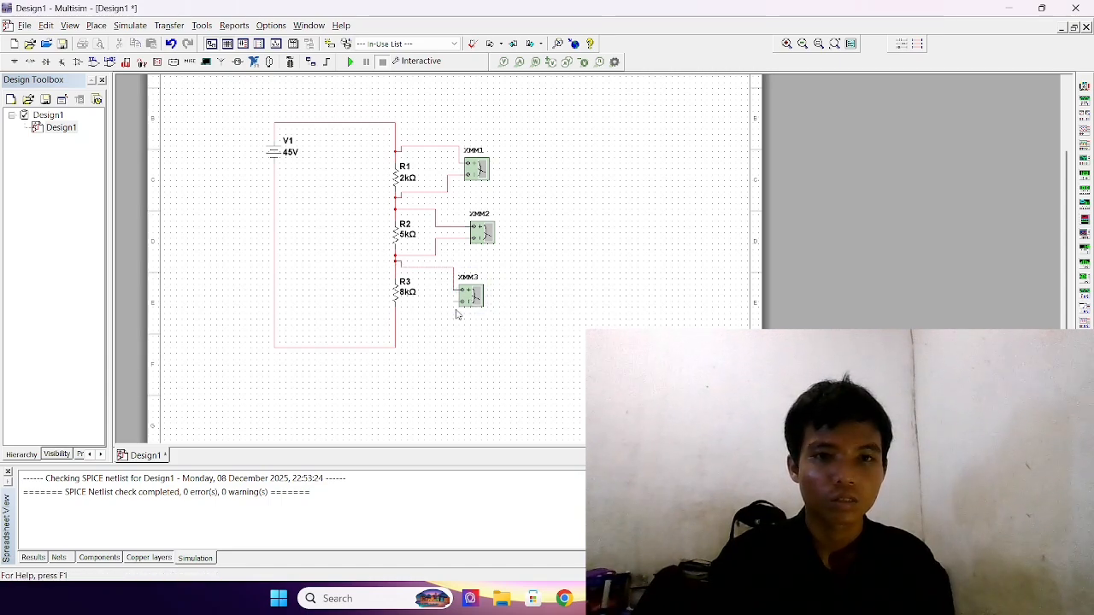
left_click_drag(452, 303, 456, 309)
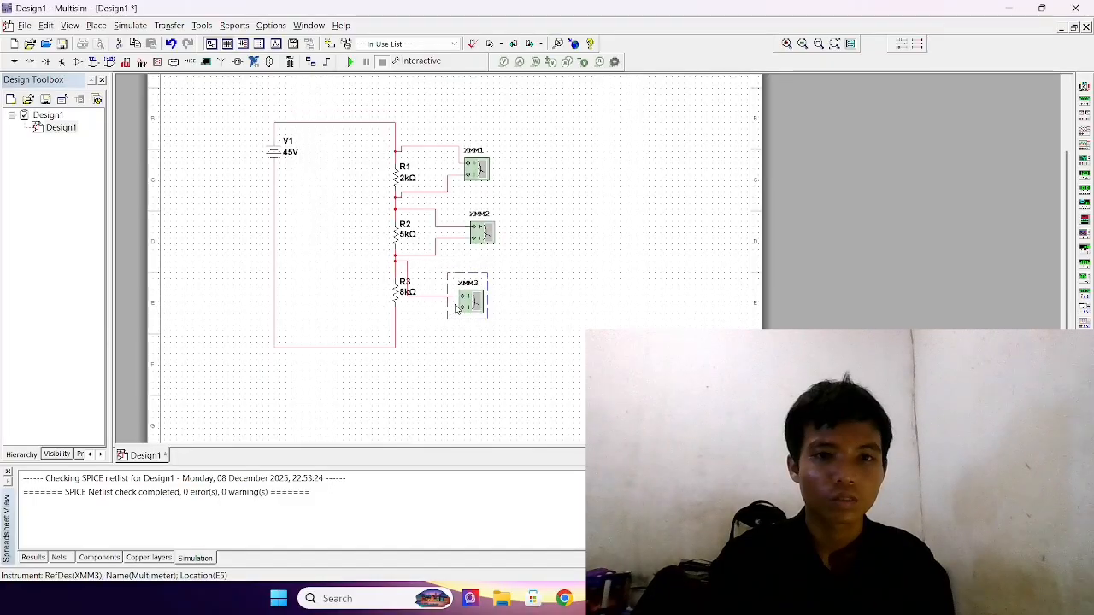
left_click(454, 307)
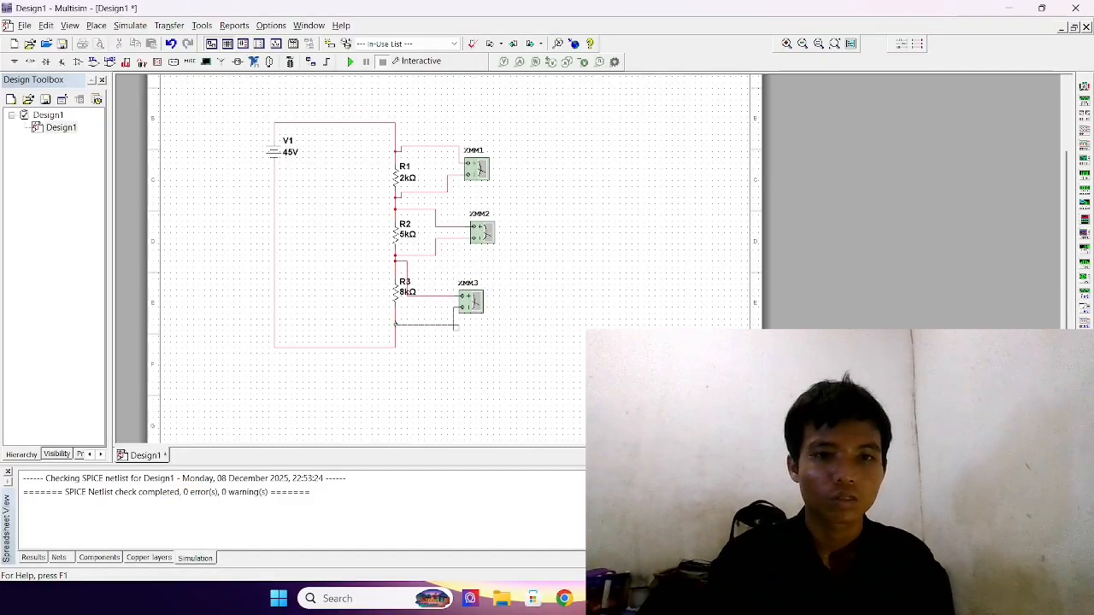
left_click(396, 324)
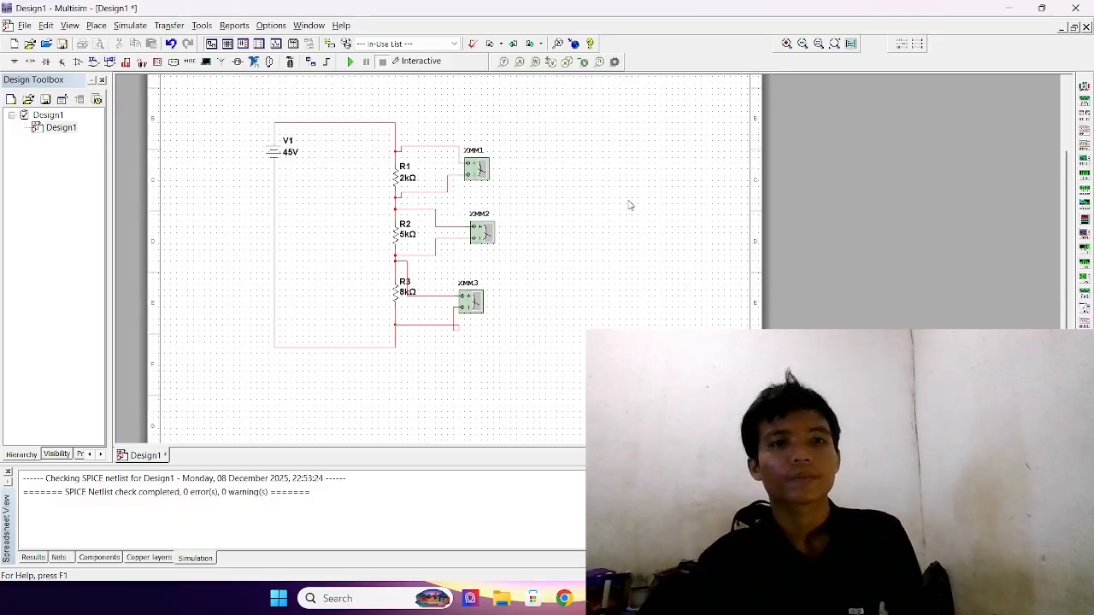
Place a GROUND symbol from the Sources group just below the lower-left corner of the circuit loop
left_click(15, 63)
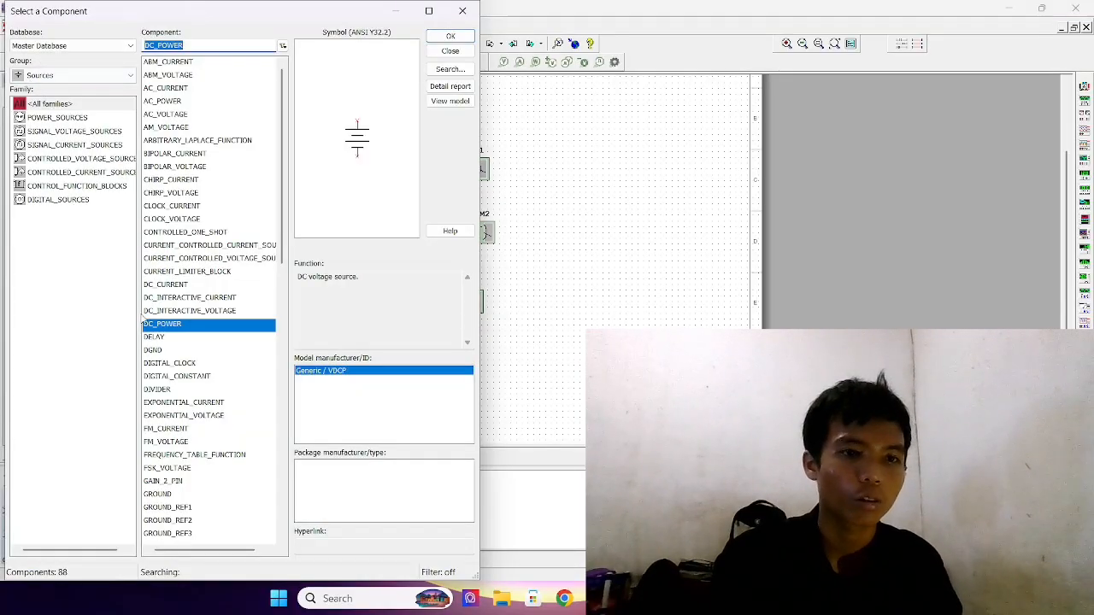
left_click(183, 483)
left_click(183, 494)
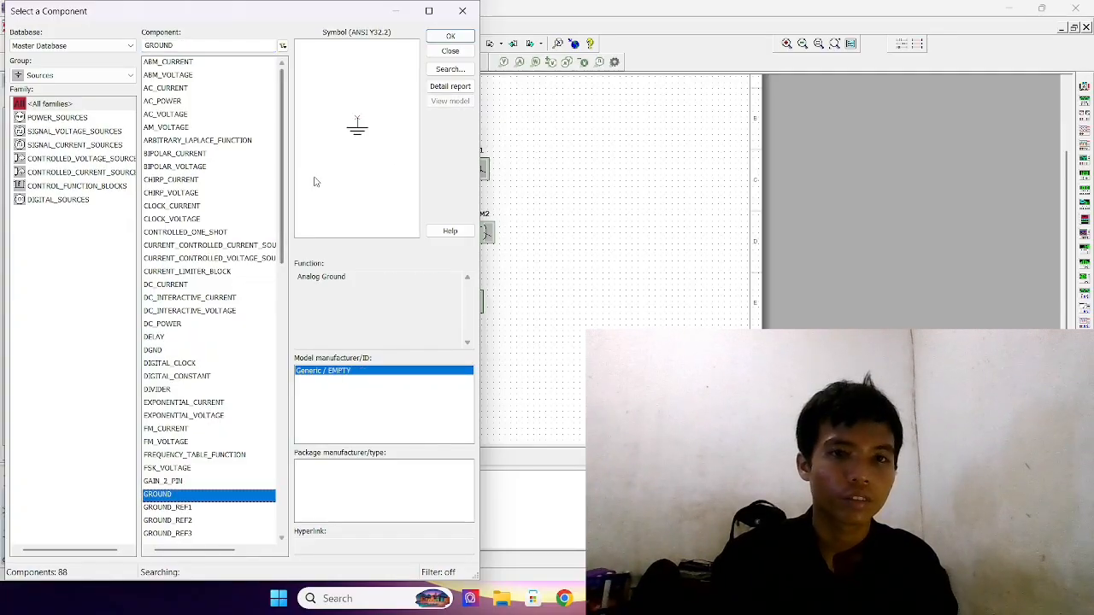
left_click(453, 35)
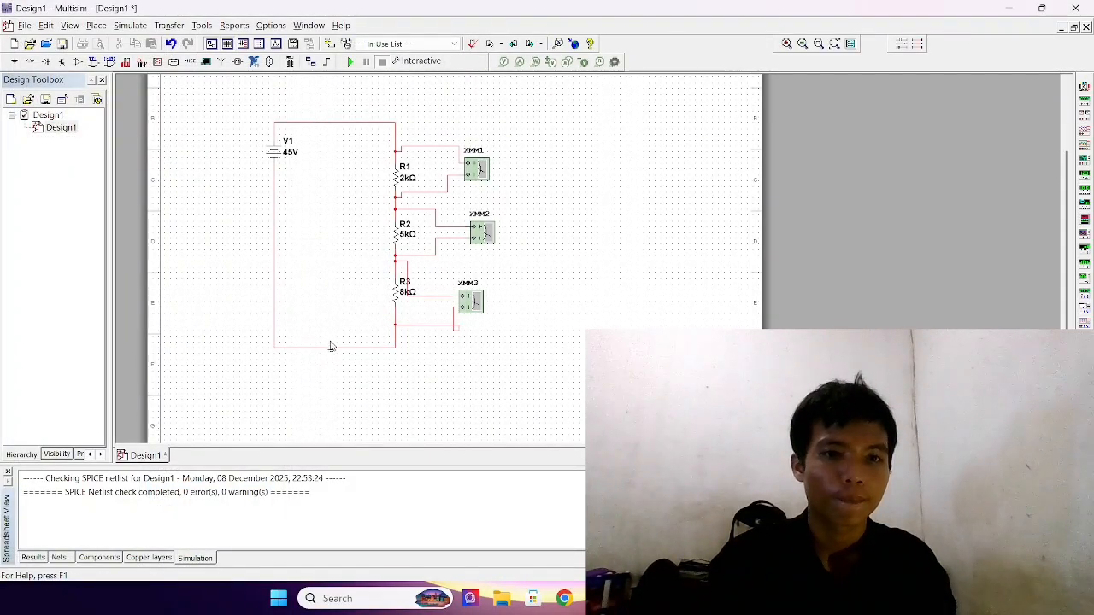
left_click(278, 383)
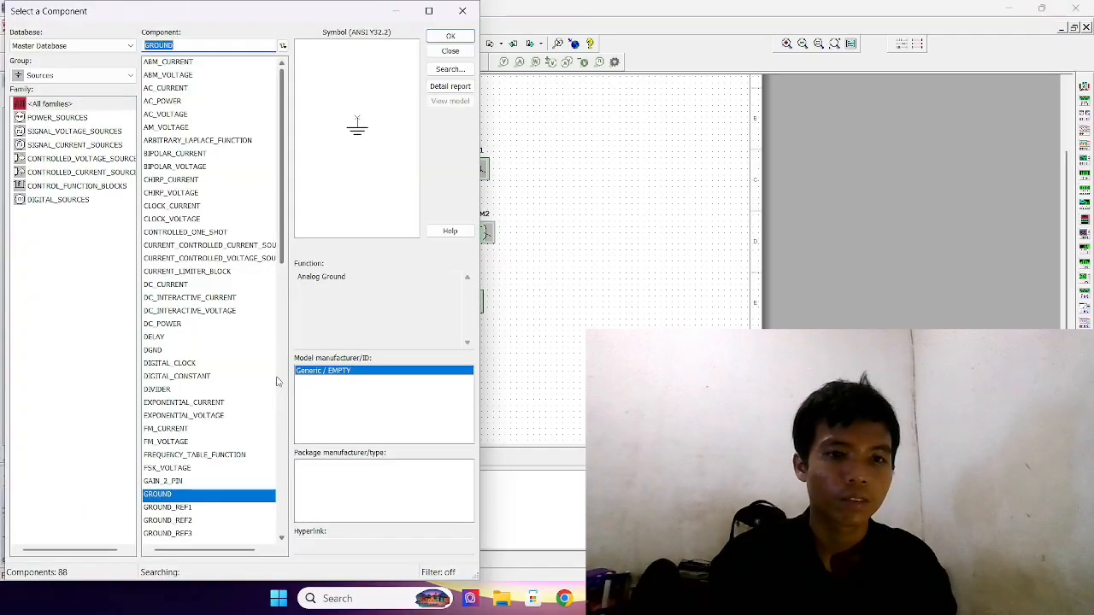
left_click(463, 38)
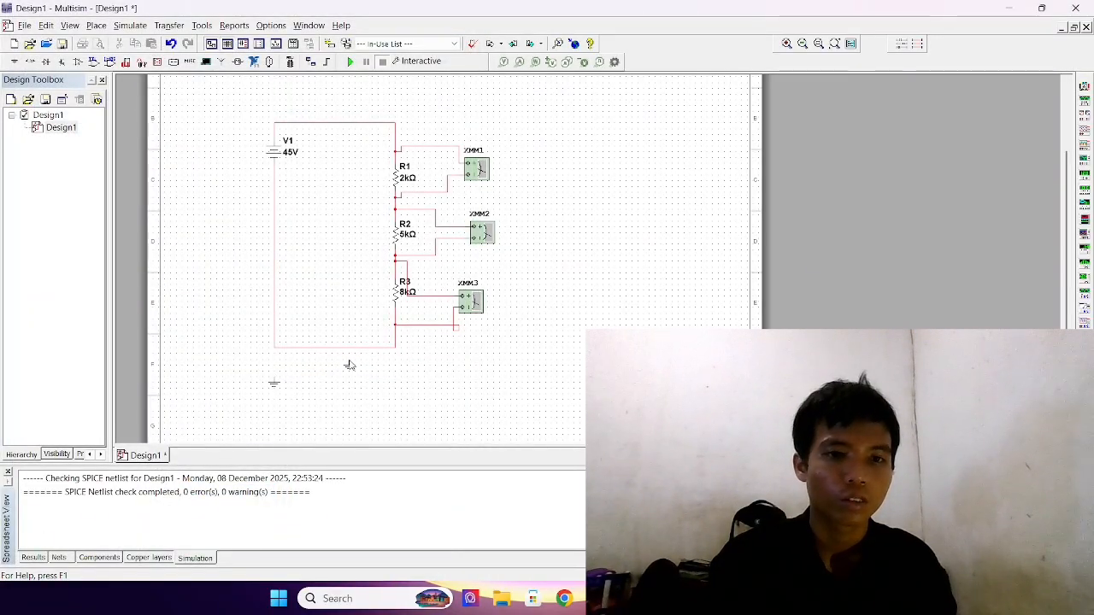
left_click(343, 393)
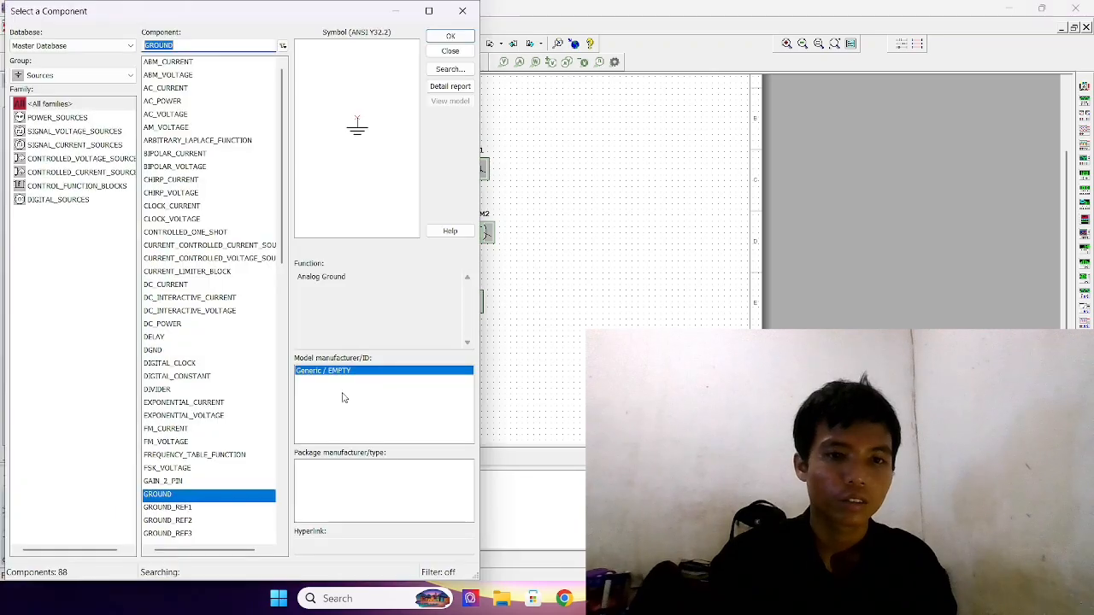
left_click(470, 10)
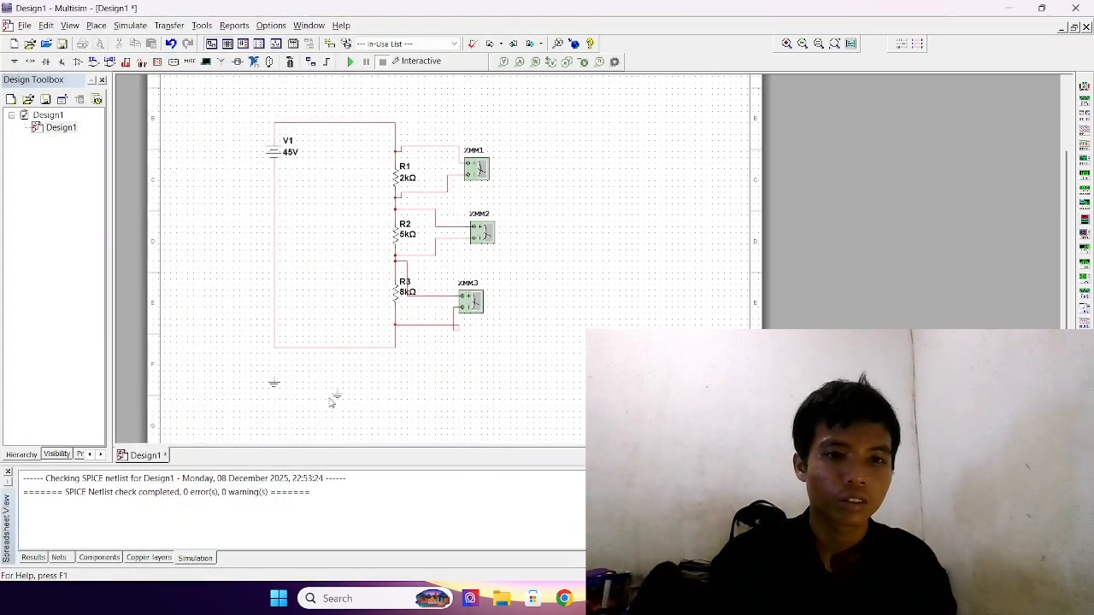
key("Escape")
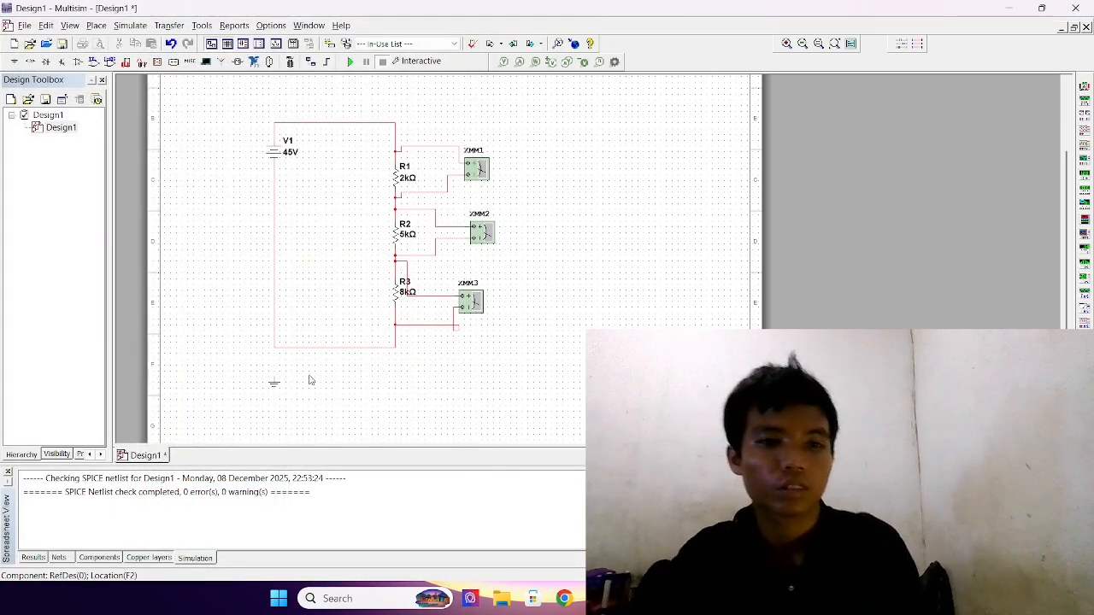
Wire the ground symbol up to the lower-left corner of the circuit loop
scroll(274, 383, "up", 3)
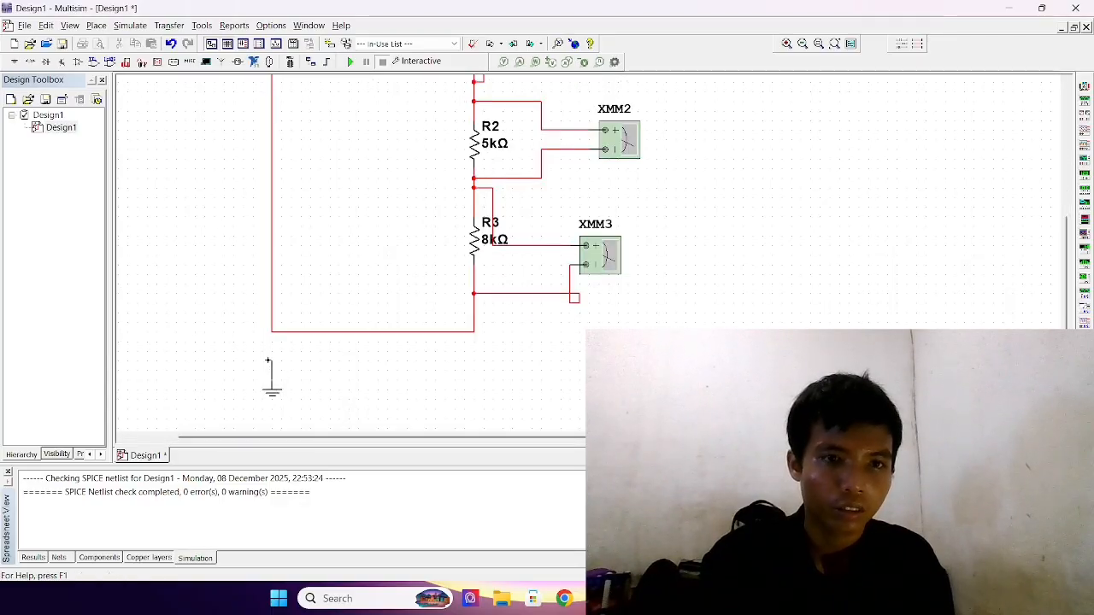
scroll(379, 392, "down", 3)
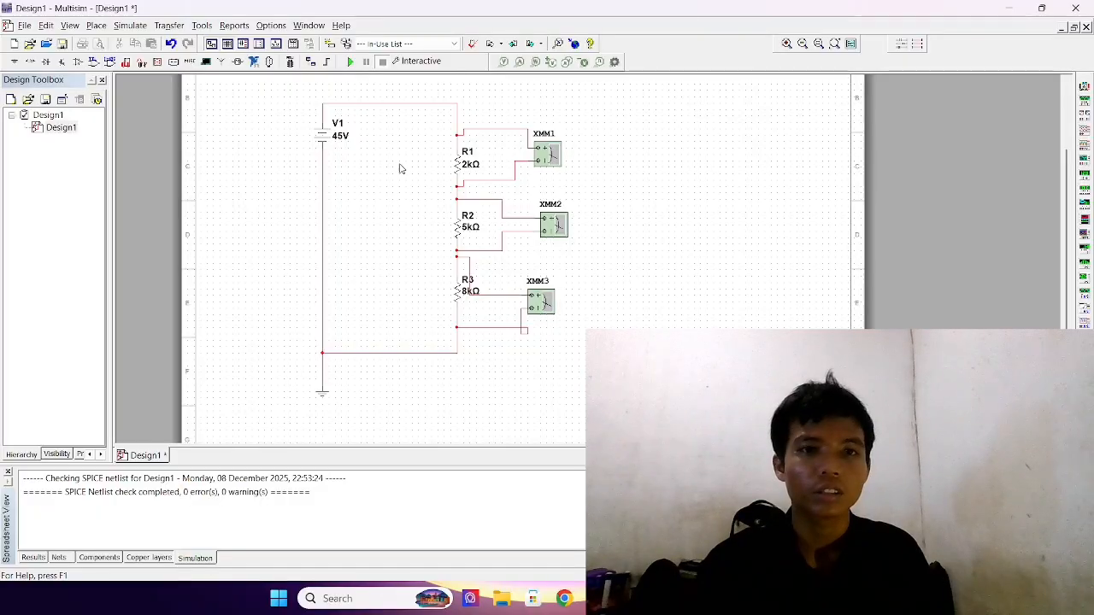
Open the XMM1 and XMM2 multimeter displays and stack them in the empty area to the right of the circuit
double_click(560, 161)
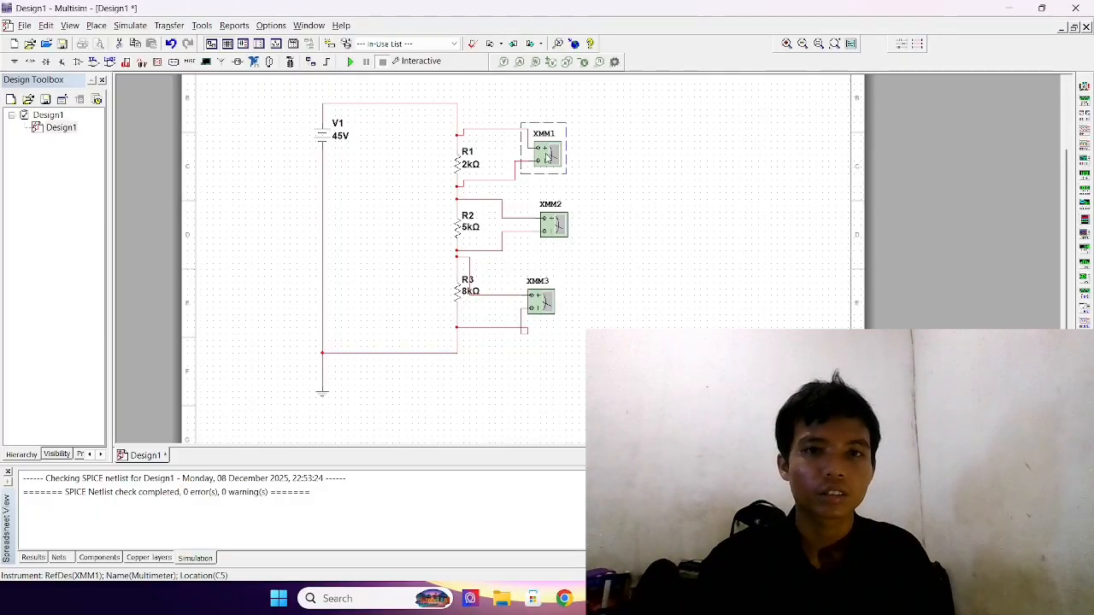
left_click_drag(557, 239, 688, 83)
left_click(568, 227)
double_click(568, 227)
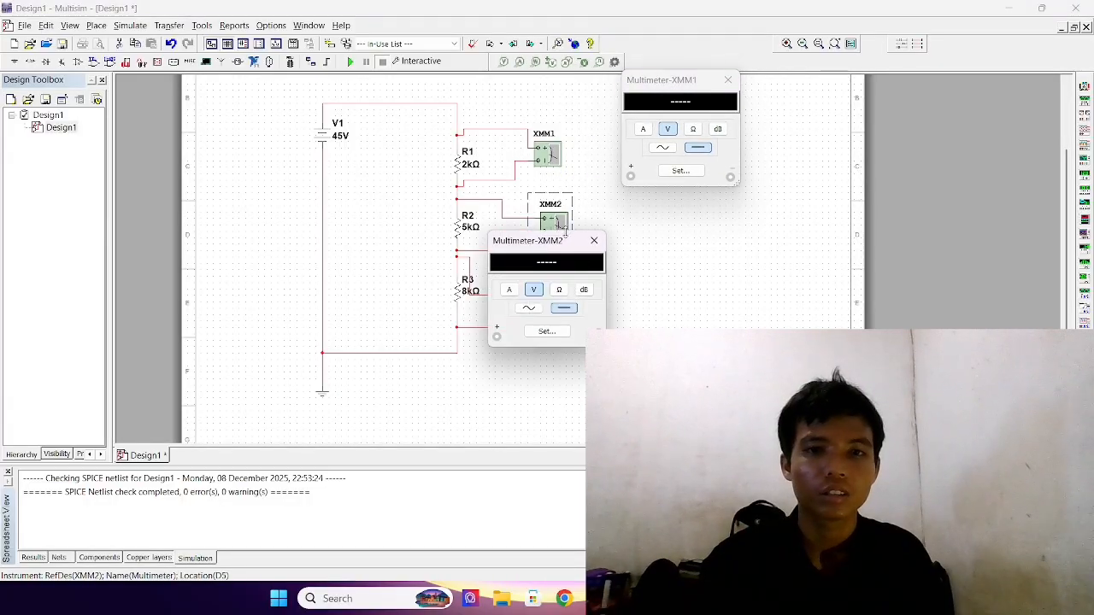
left_click_drag(533, 254, 665, 224)
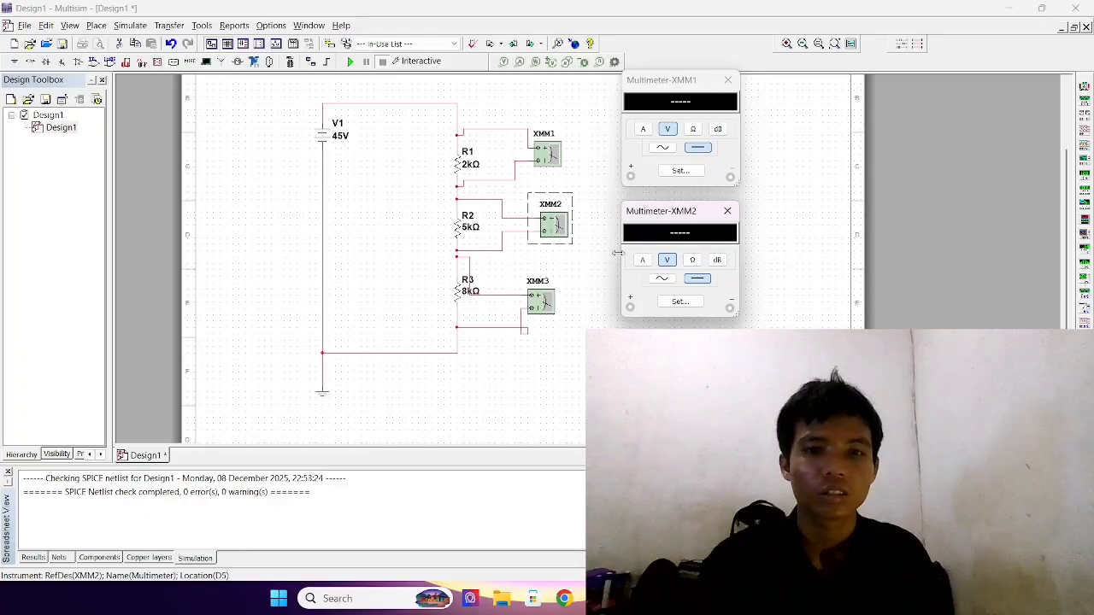
Shift XMM3 slightly up beside R3, then open its display and place it beneath the XMM2 display
left_click(528, 302)
mouse_move(533, 281)
left_mouse_down()
mouse_move(537, 299)
mouse_move(540, 289)
left_mouse_up()
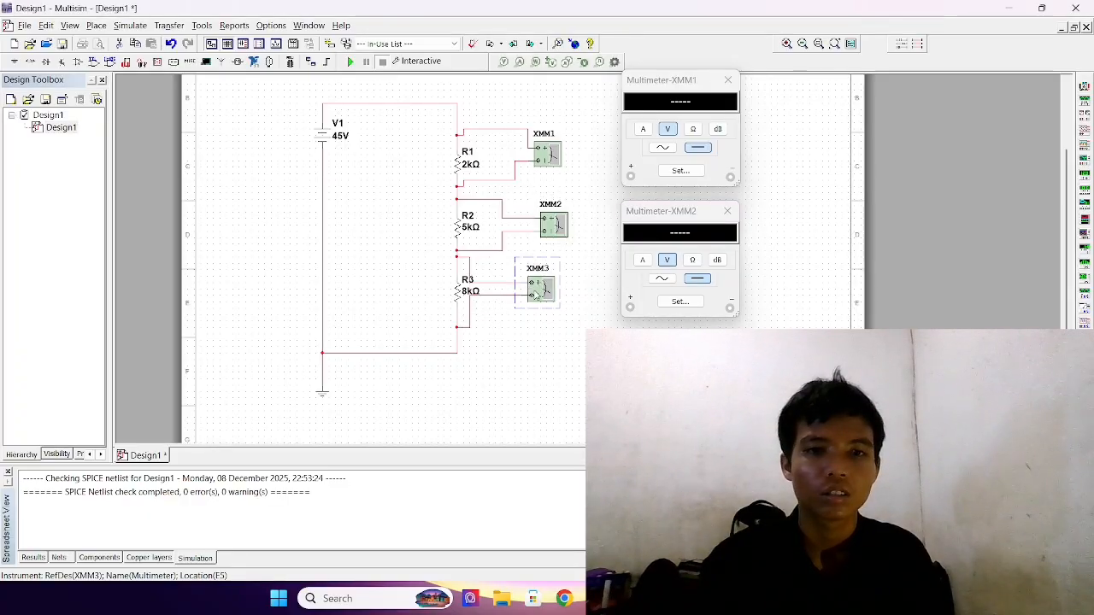
double_click(541, 289)
left_click_drag(544, 247, 674, 338)
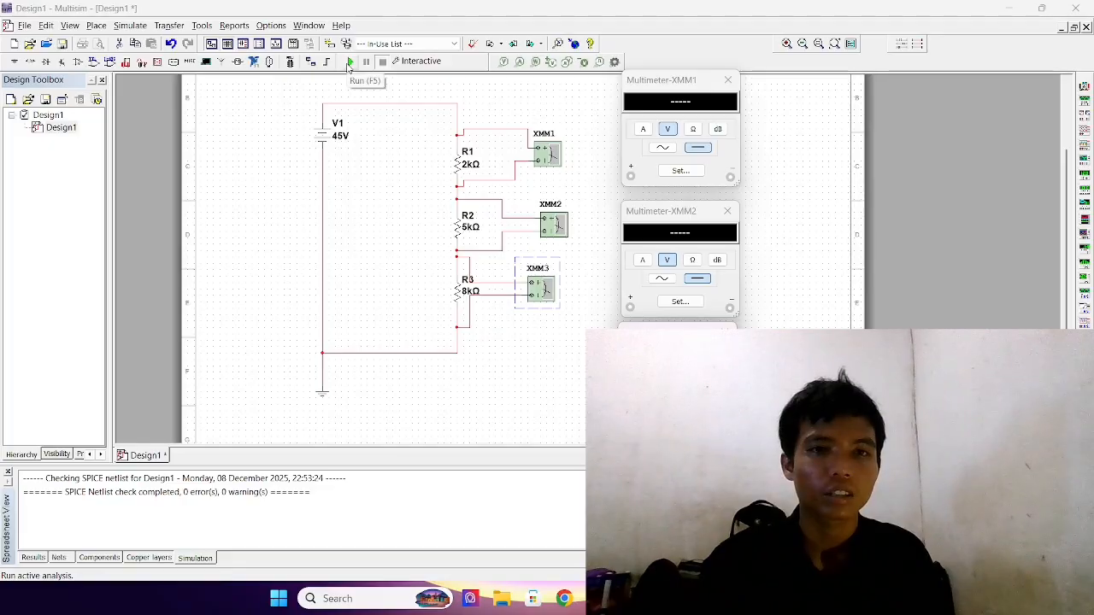
Run the interactive simulation to measure the DC voltages across R1, R2 and R3
left_click(349, 62)
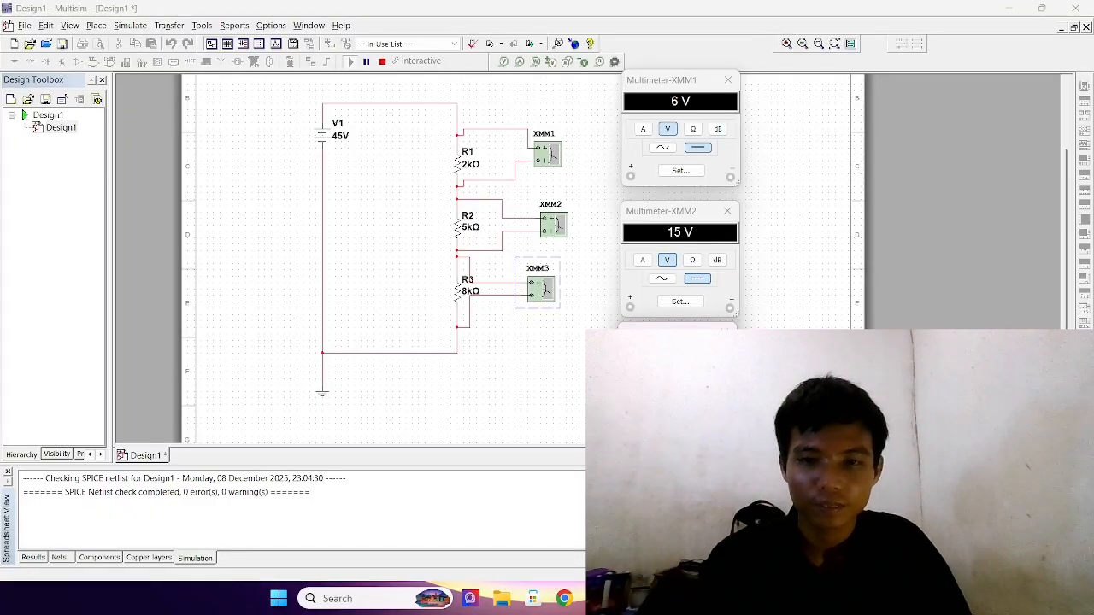
key("alt+Tab")
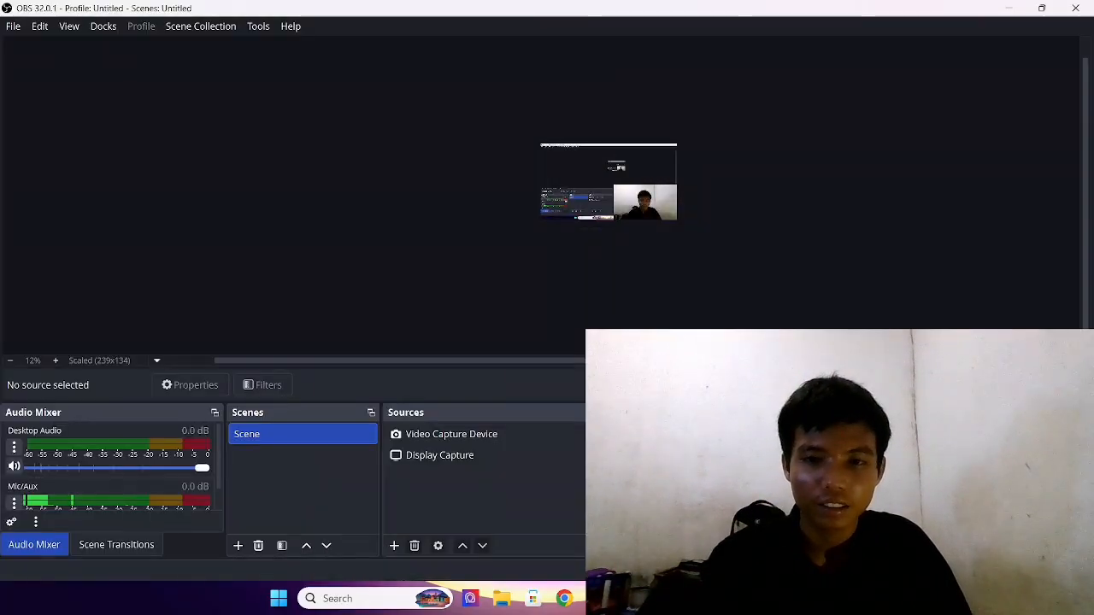